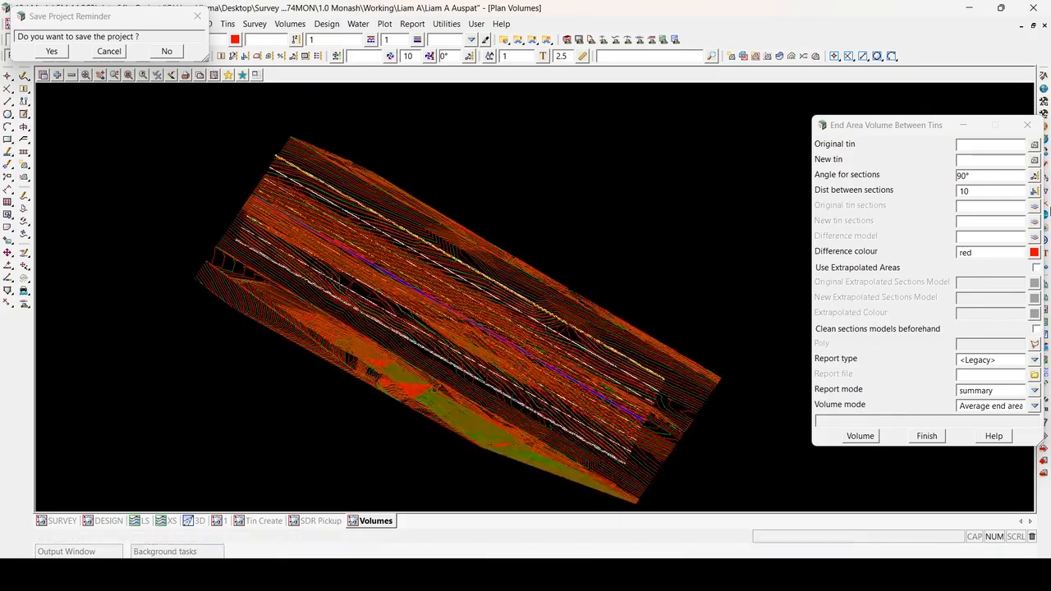
Step: Dismiss the save reminder and open the exact tin-to-tin volume calculation beside the End Area Volume Between Tins dialog
{"action": "left_click_drag", "start_coordinate": [919, 130], "coordinate": [902, 104]}
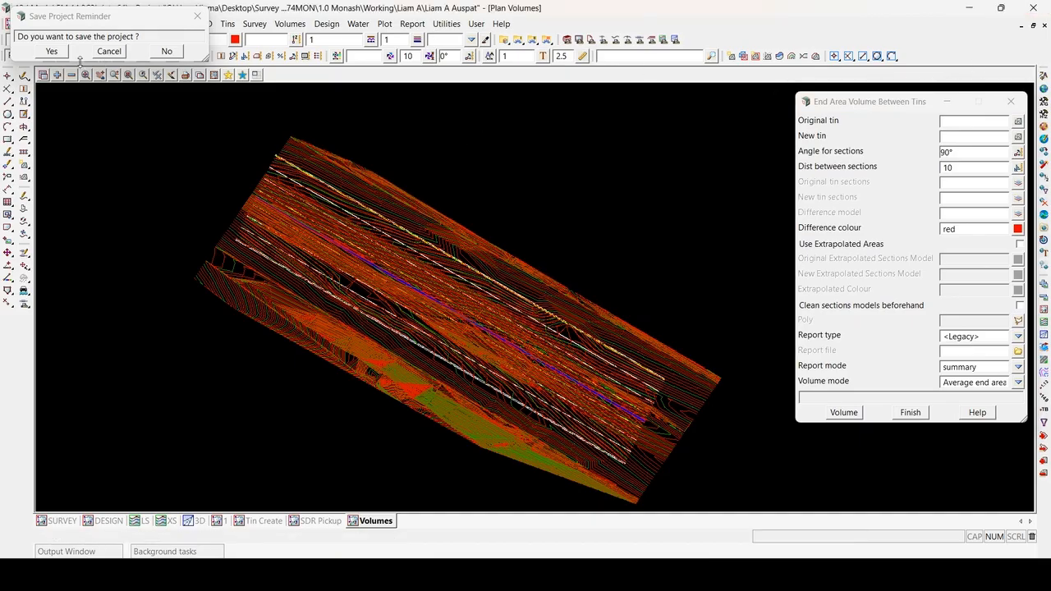
{"action": "key", "text": "Return"}
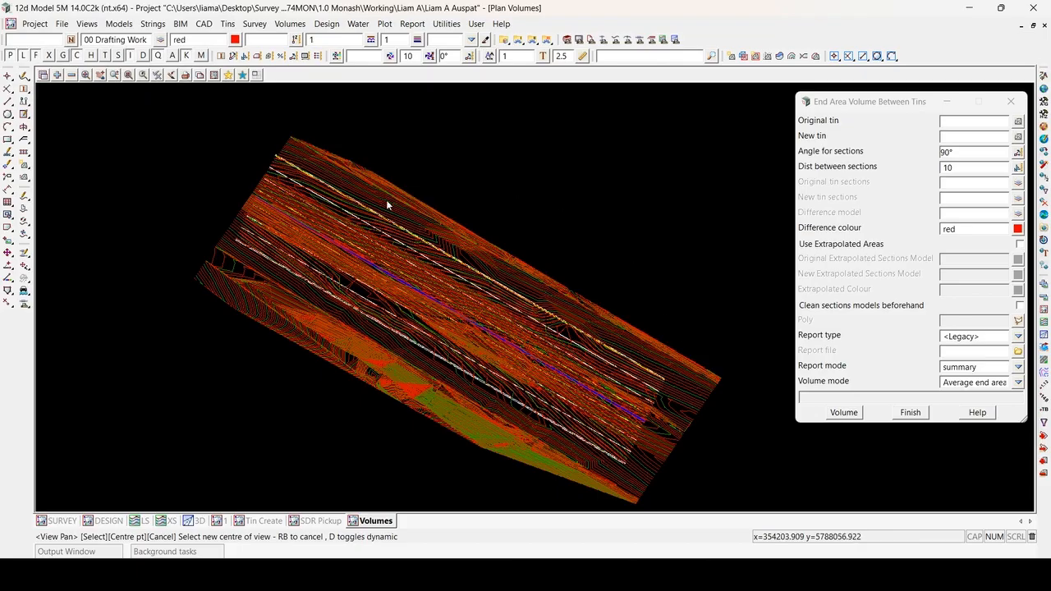
{"action": "left_click", "coordinate": [278, 25]}
{"action": "mouse_move", "coordinate": [332, 74]}
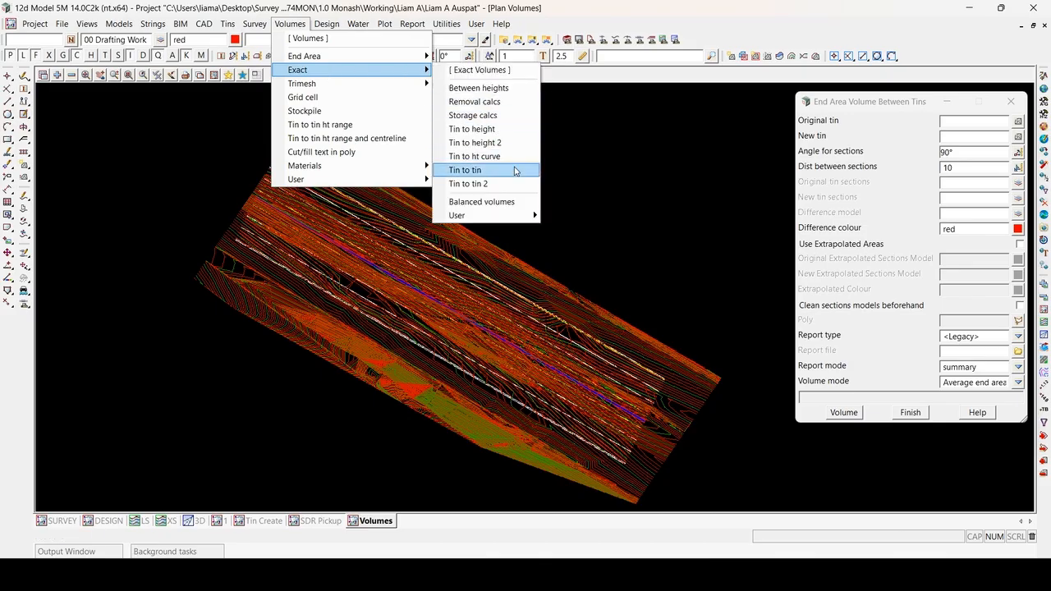
{"action": "left_click", "coordinate": [516, 170]}
{"action": "left_click_drag", "start_coordinate": [586, 175], "coordinate": [634, 96]}
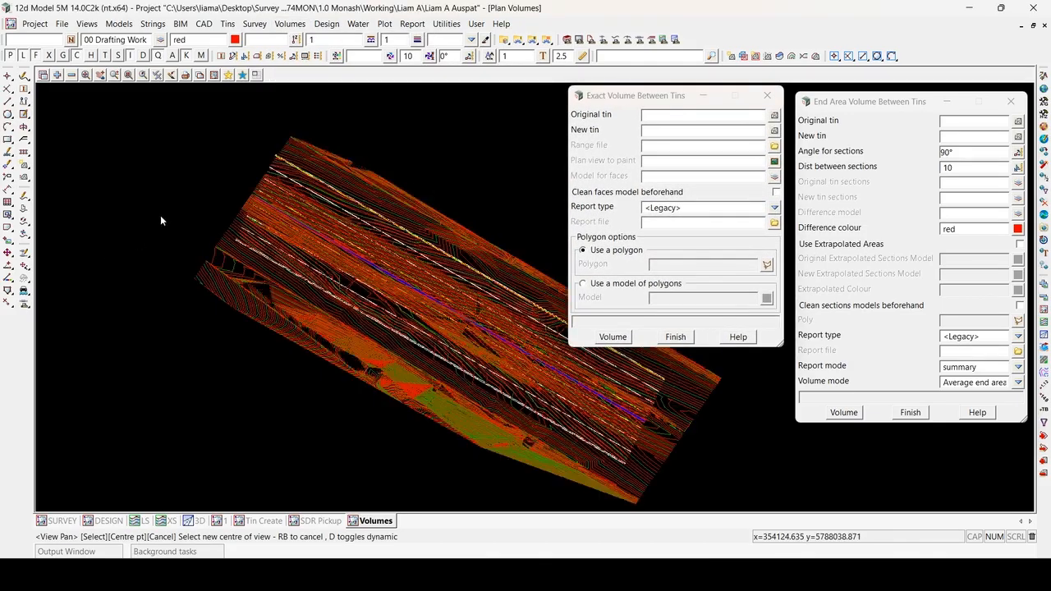
Step: Add the 400 200 Alignment model to the Volumes plan view
{"action": "left_click", "coordinate": [57, 75]}
{"action": "type", "text": "ali"}
{"action": "double_click", "coordinate": [111, 138]}
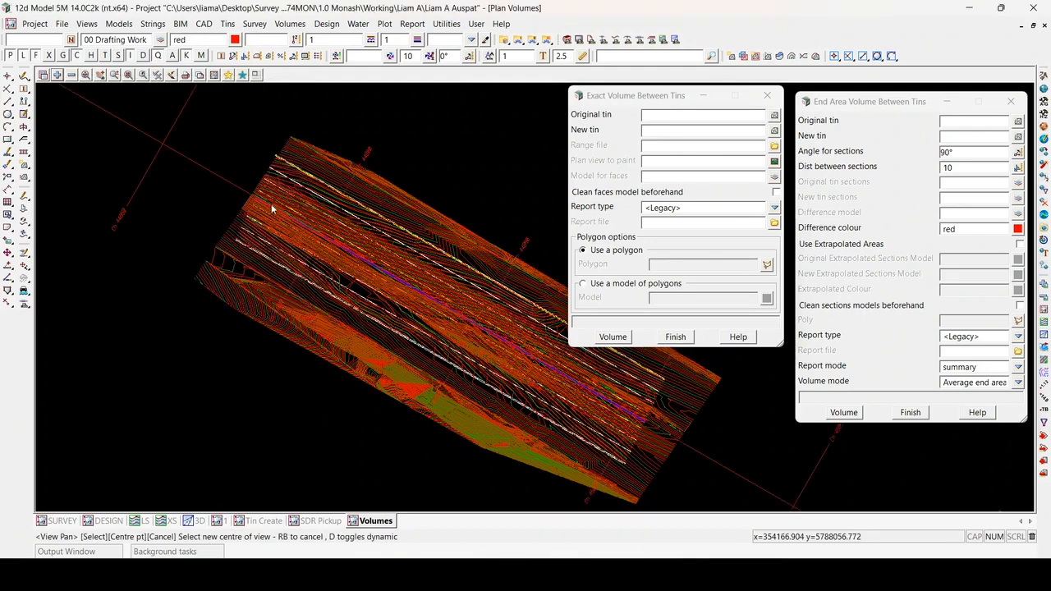
{"action": "scroll", "coordinate": [212, 176], "scroll_direction": "down", "scroll_amount": 1}
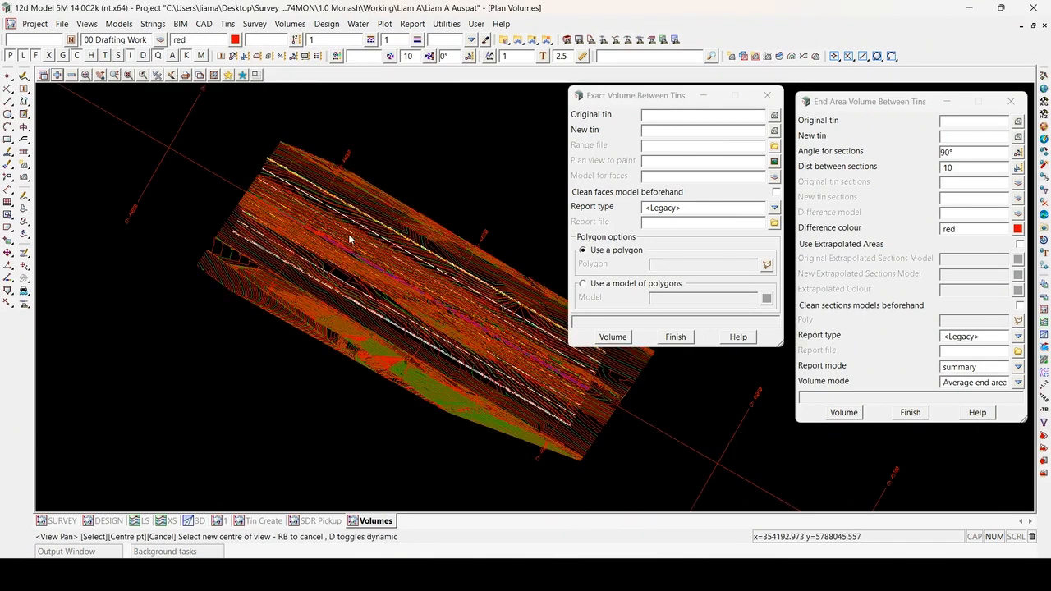
{"action": "left_click_drag", "start_coordinate": [854, 101], "coordinate": [853, 97]}
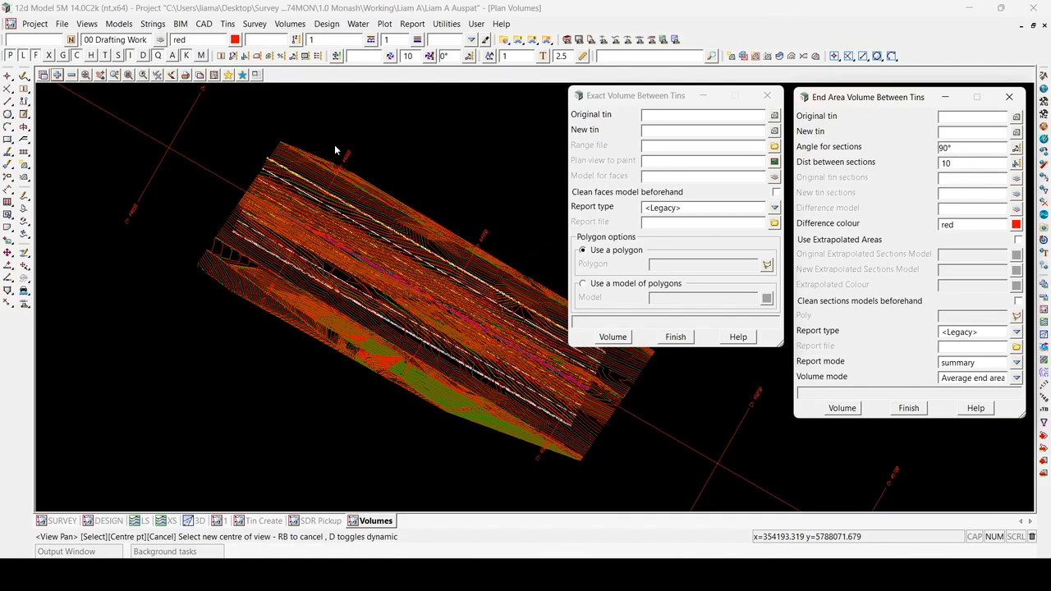
{"action": "left_click", "coordinate": [981, 148]}
{"action": "middle_click", "coordinate": [478, 163]}
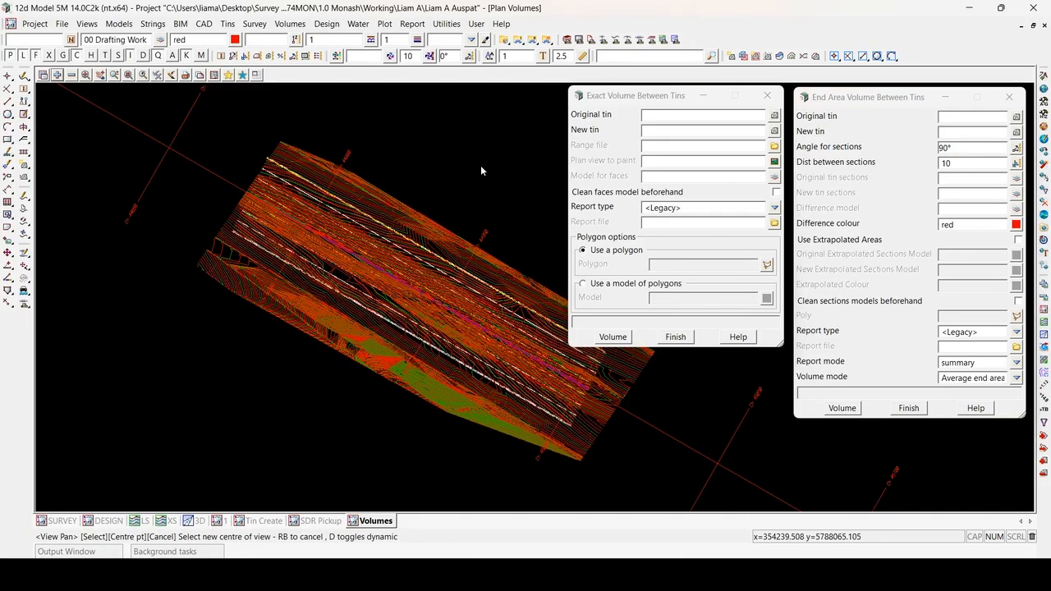
{"action": "right_click", "coordinate": [476, 229]}
{"action": "middle_click", "coordinate": [501, 297]}
{"action": "left_click", "coordinate": [630, 99]}
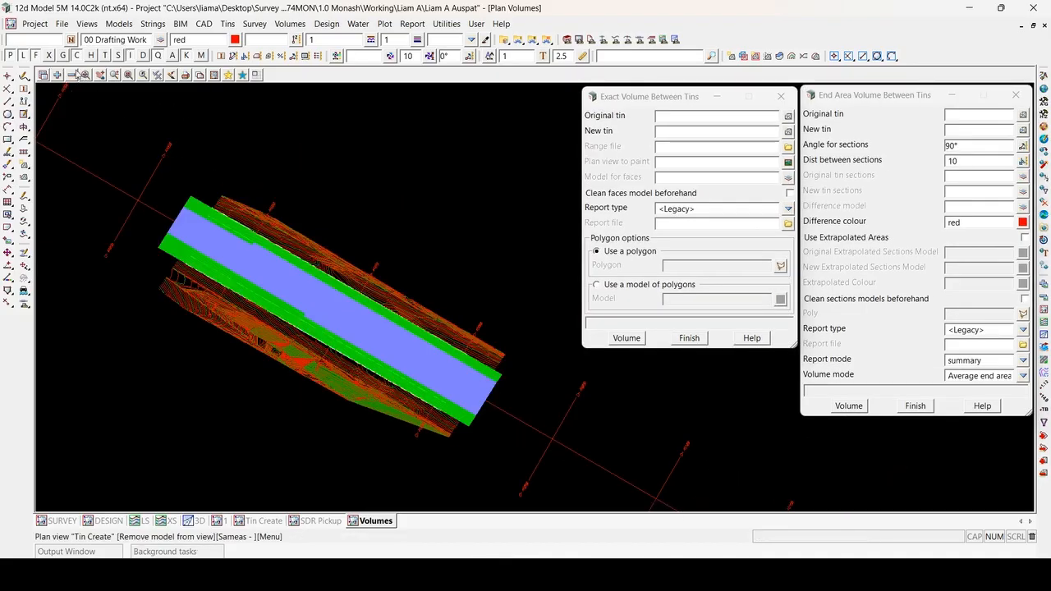
Step: Review the list of models displayed in the Volumes plan view without removing any
{"action": "left_click", "coordinate": [146, 156]}
{"action": "left_click", "coordinate": [192, 164]}
{"action": "left_click", "coordinate": [316, 80]}
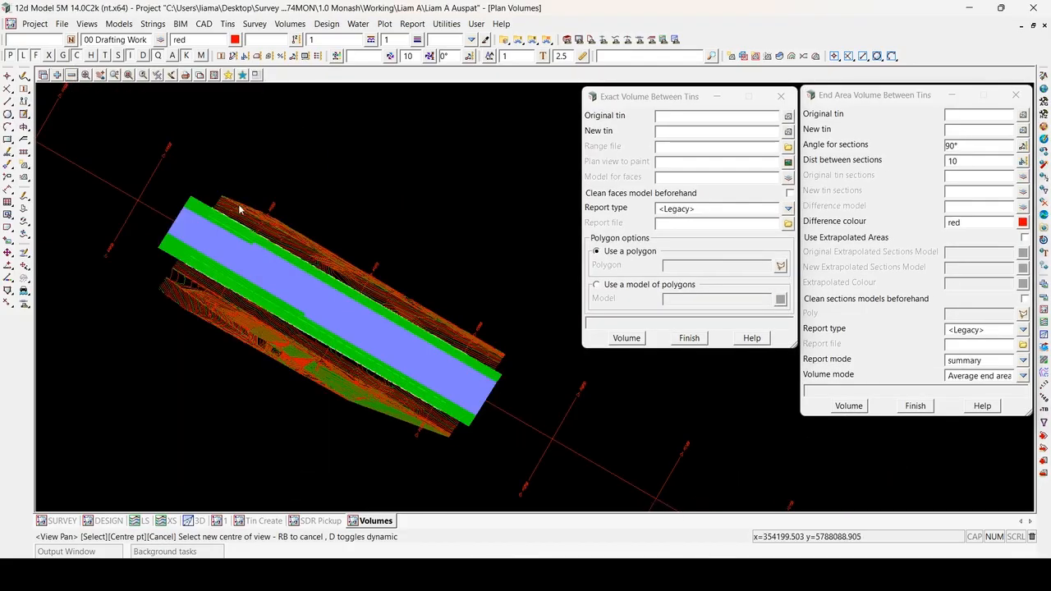
{"action": "left_click", "coordinate": [185, 235]}
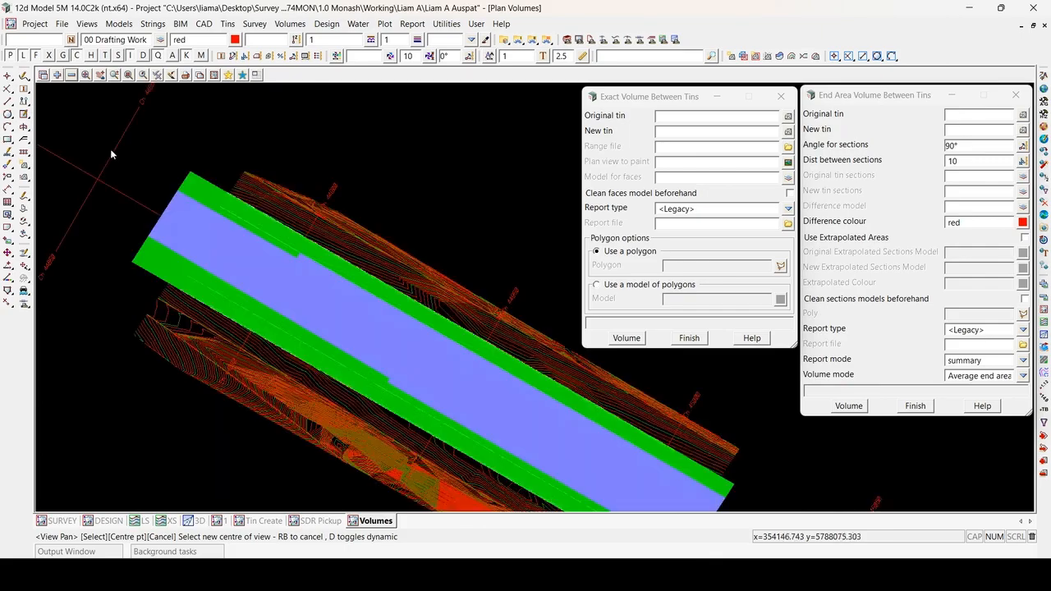
{"action": "left_click", "coordinate": [72, 74]}
{"action": "left_click", "coordinate": [132, 201]}
{"action": "left_click", "coordinate": [133, 187]}
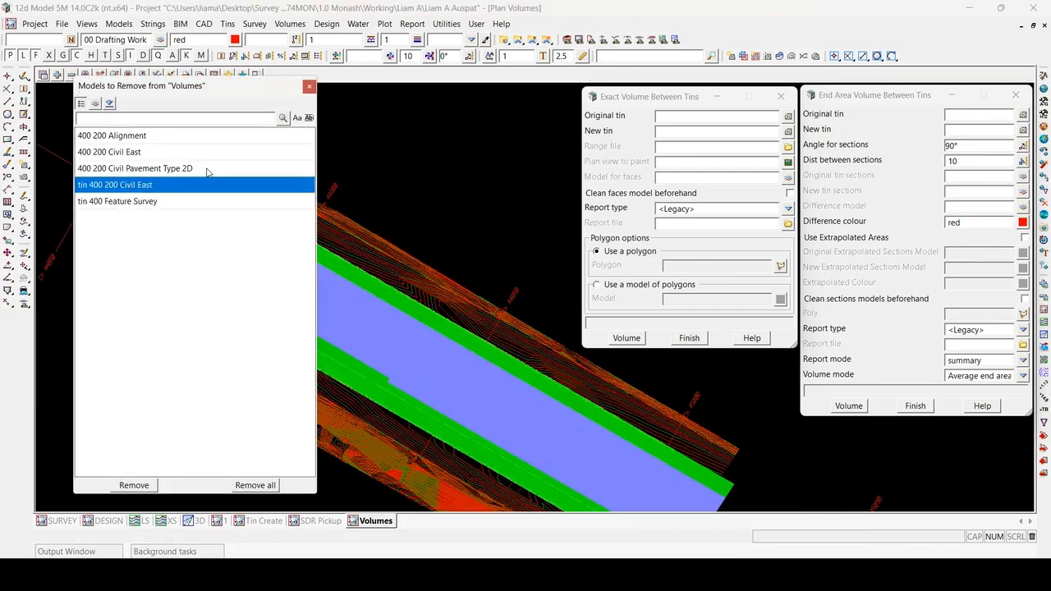
{"action": "left_click", "coordinate": [310, 86]}
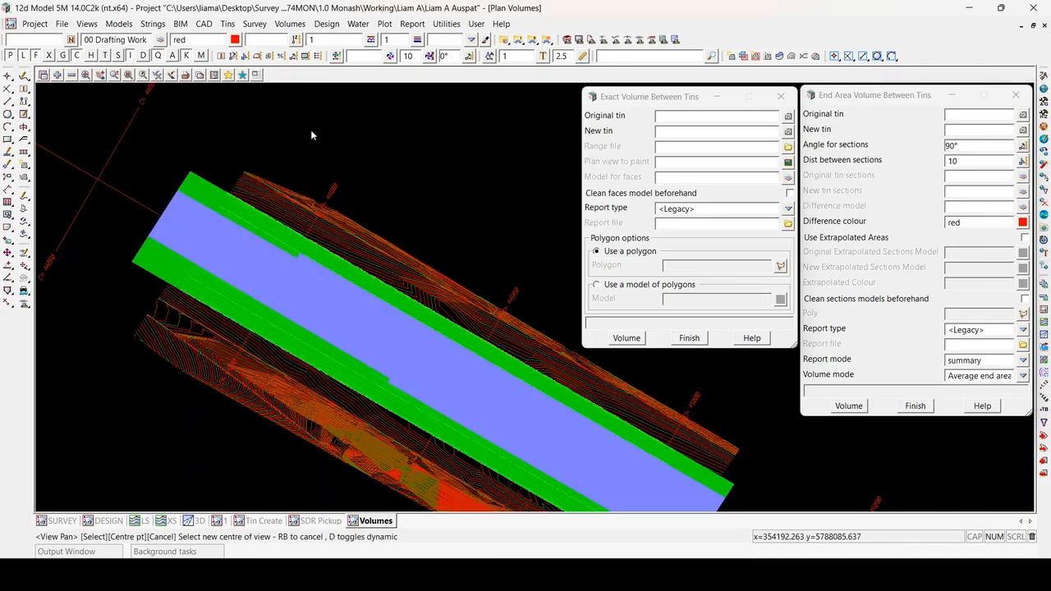
Step: Inspect the properties of the blue pavement polygon along the road corridor with String Inquire
{"action": "left_click", "coordinate": [99, 75]}
{"action": "left_click", "coordinate": [265, 278]}
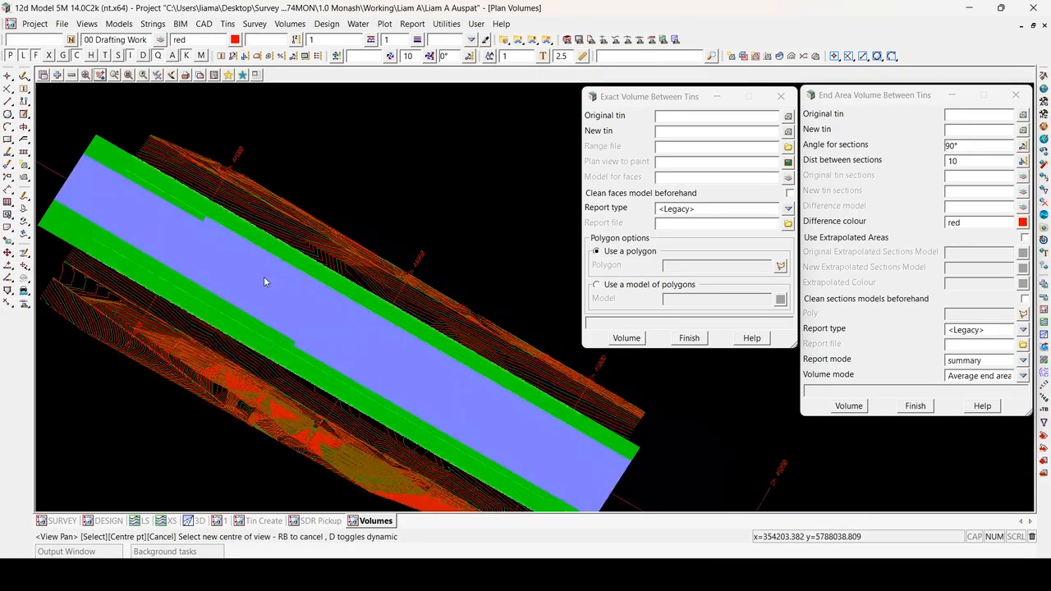
{"action": "key", "text": "i"}
{"action": "left_click", "coordinate": [86, 162]}
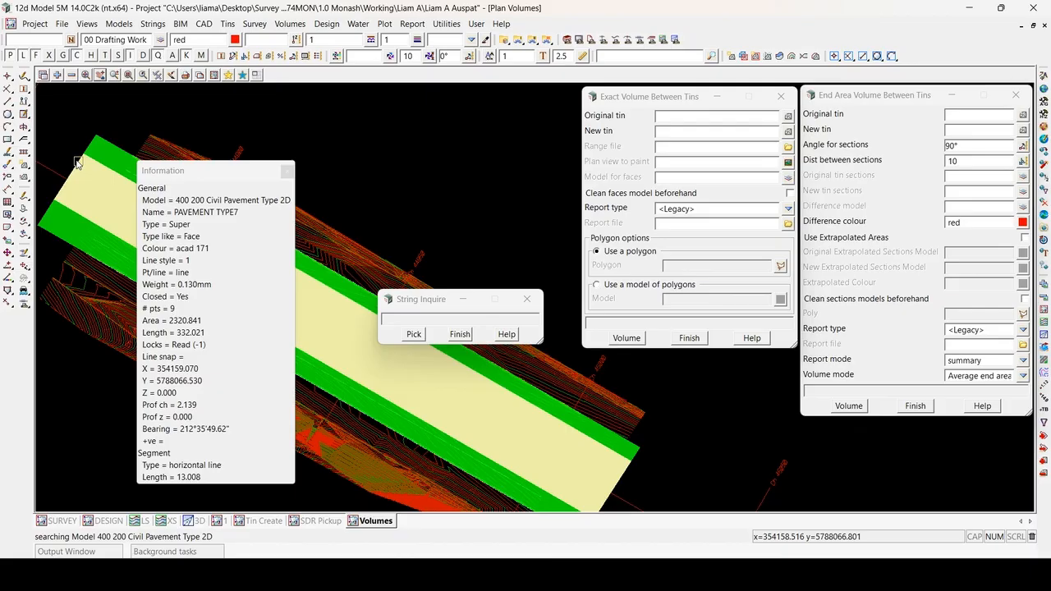
{"action": "left_click", "coordinate": [77, 164]}
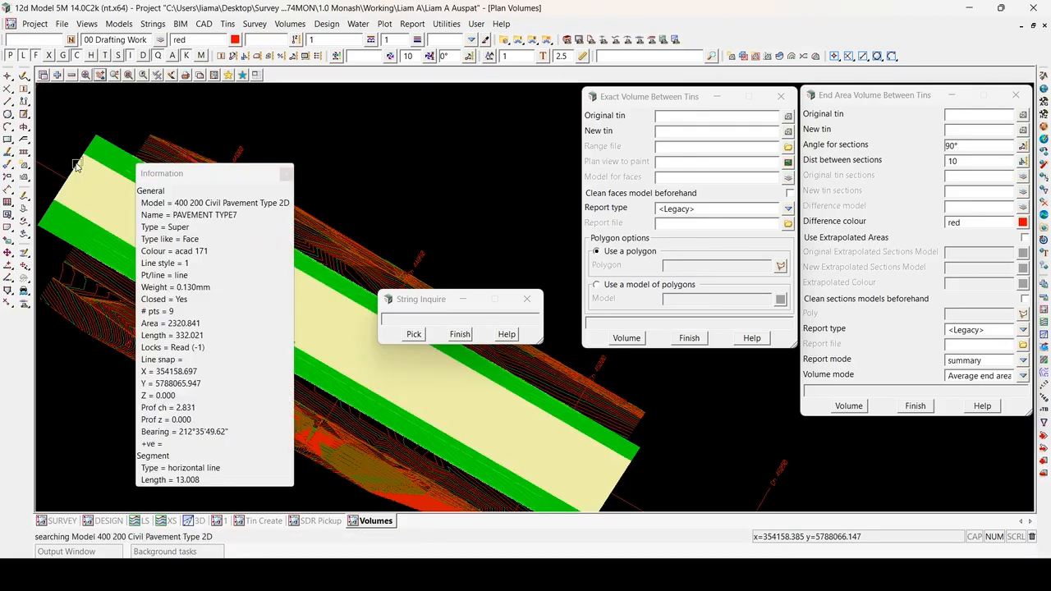
{"action": "left_click", "coordinate": [452, 327]}
{"action": "left_click", "coordinate": [460, 340]}
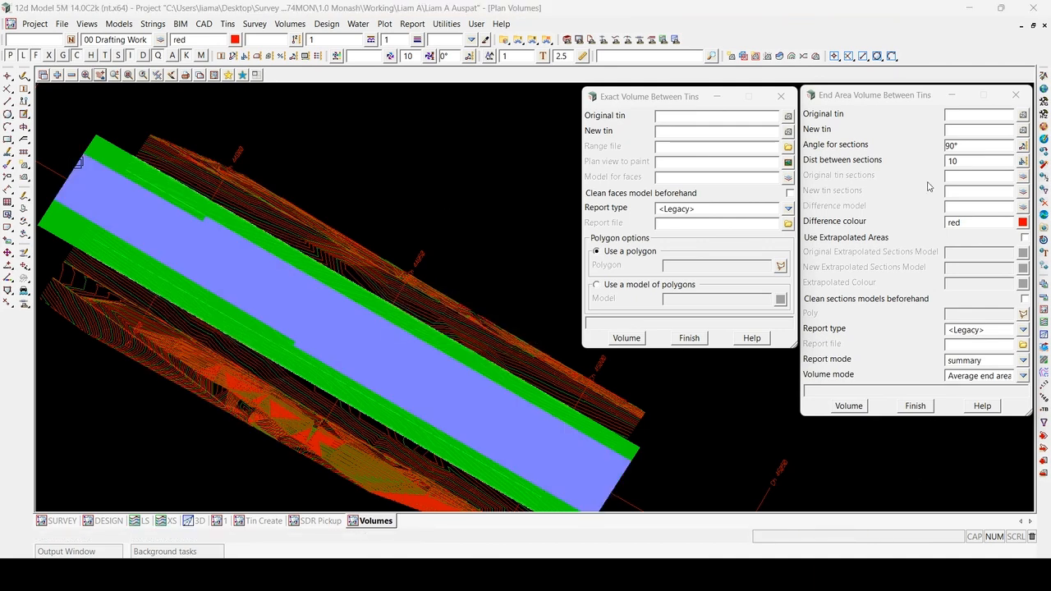
Step: Set the exact volume's original tin to 400 Feature Survey and its new tin to 400 200 Civil East
{"action": "left_click", "coordinate": [667, 96]}
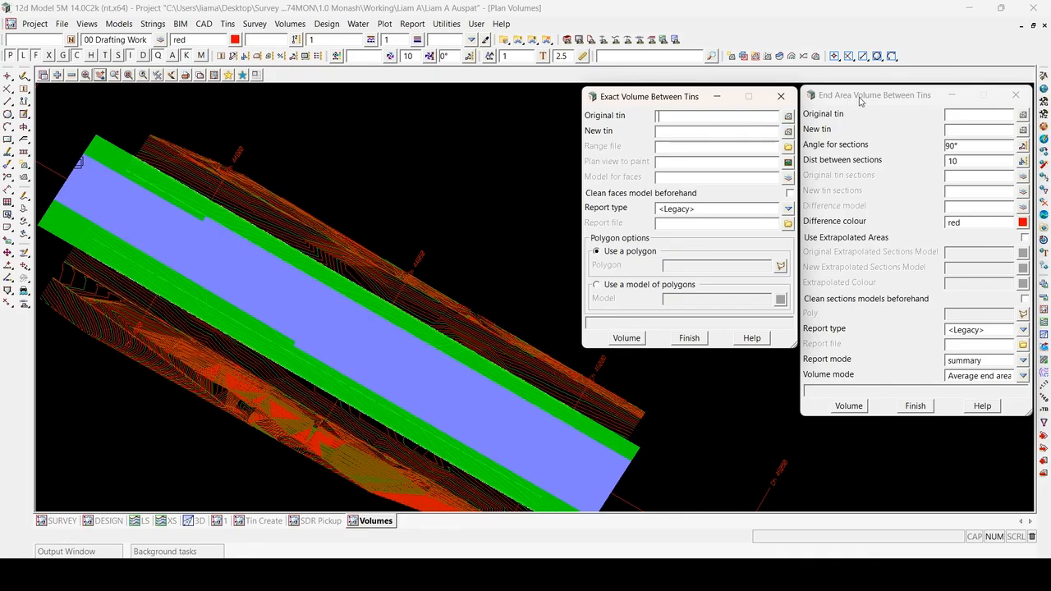
{"action": "left_click", "coordinate": [789, 117]}
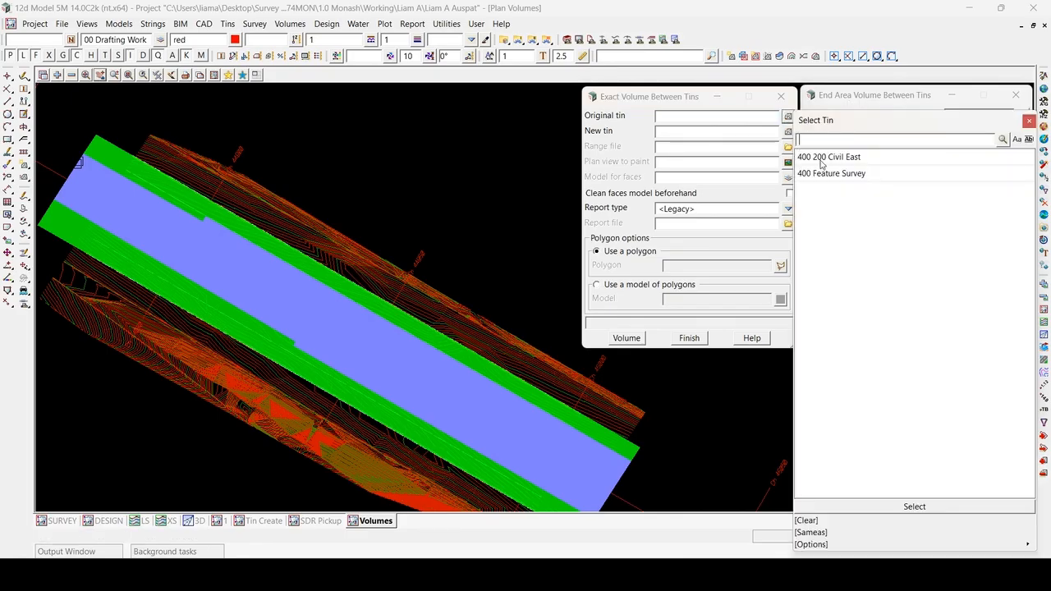
{"action": "left_click", "coordinate": [831, 175]}
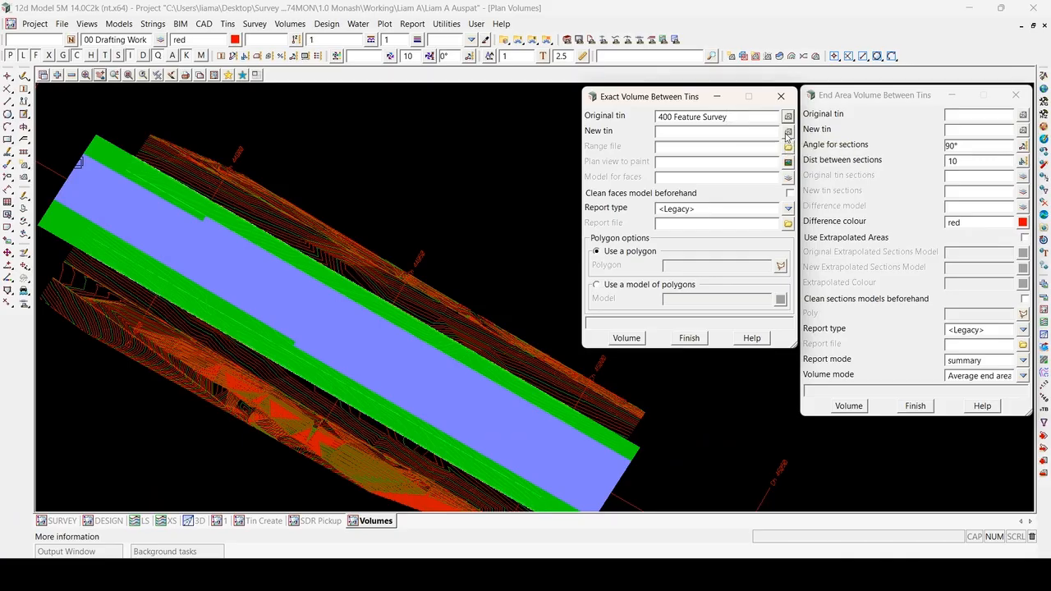
{"action": "left_click", "coordinate": [787, 134]}
{"action": "left_click", "coordinate": [848, 162]}
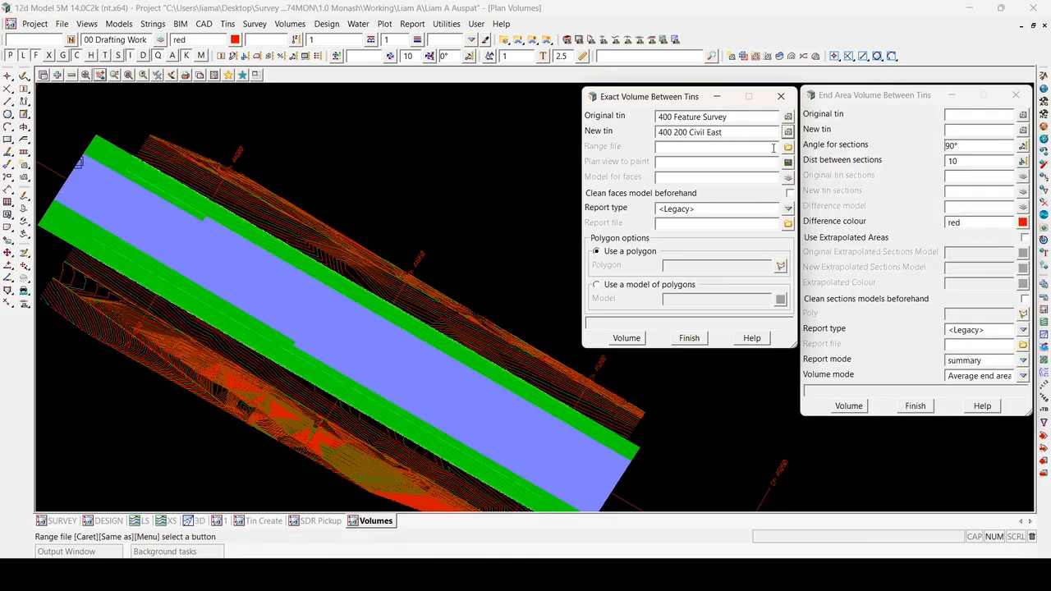
Step: Examine the cut/fill and depth-interval range files supplied in the standard library for the exact volume
{"action": "left_click", "coordinate": [787, 147]}
{"action": "mouse_move", "coordinate": [934, 312]}
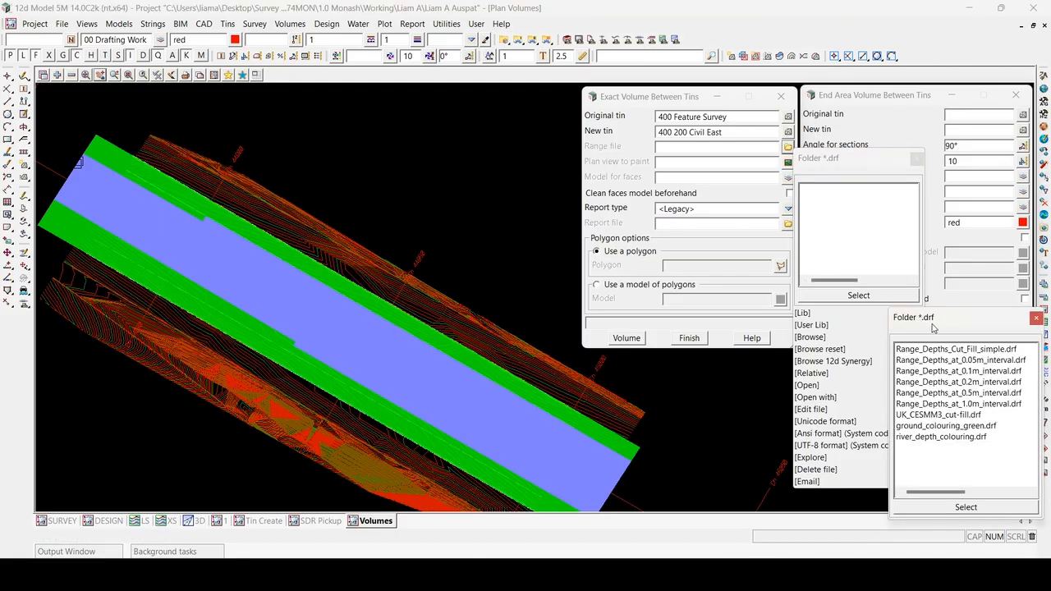
{"action": "left_click", "coordinate": [996, 360]}
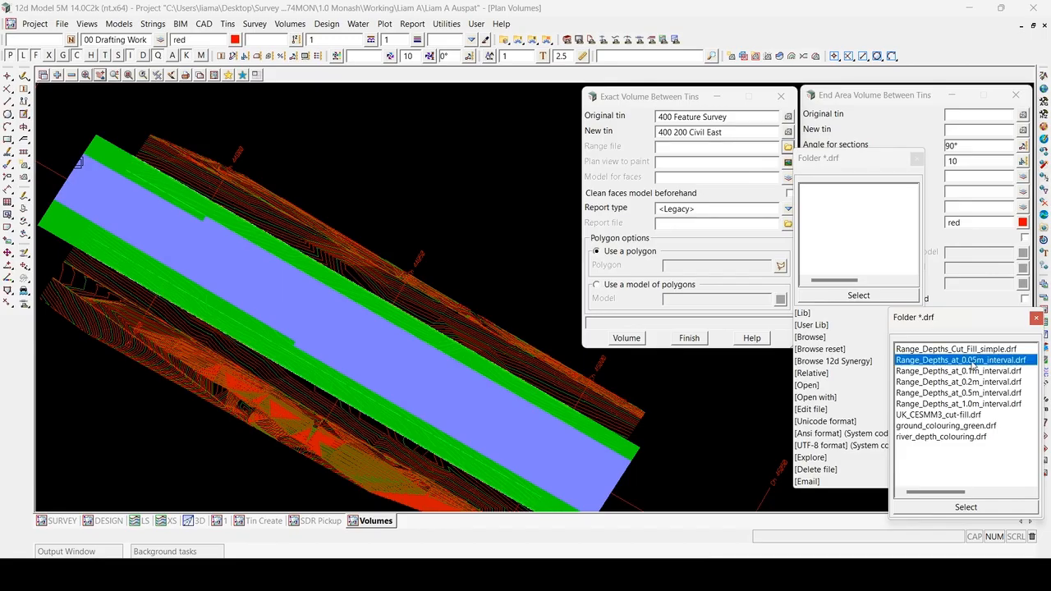
{"action": "left_click", "coordinate": [974, 375]}
{"action": "left_click", "coordinate": [974, 352]}
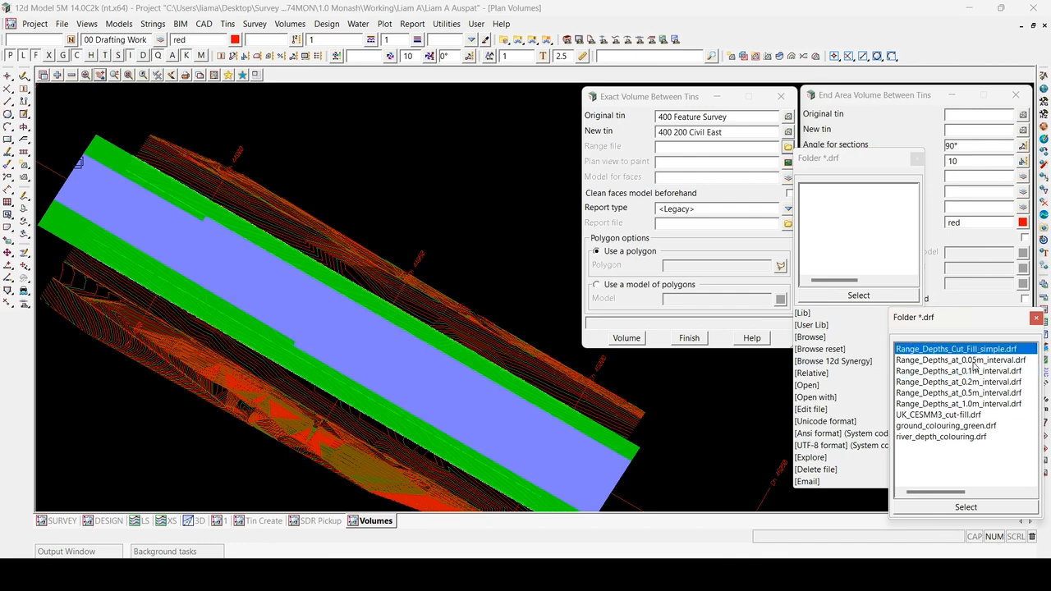
{"action": "left_click", "coordinate": [974, 364]}
{"action": "left_click", "coordinate": [977, 372]}
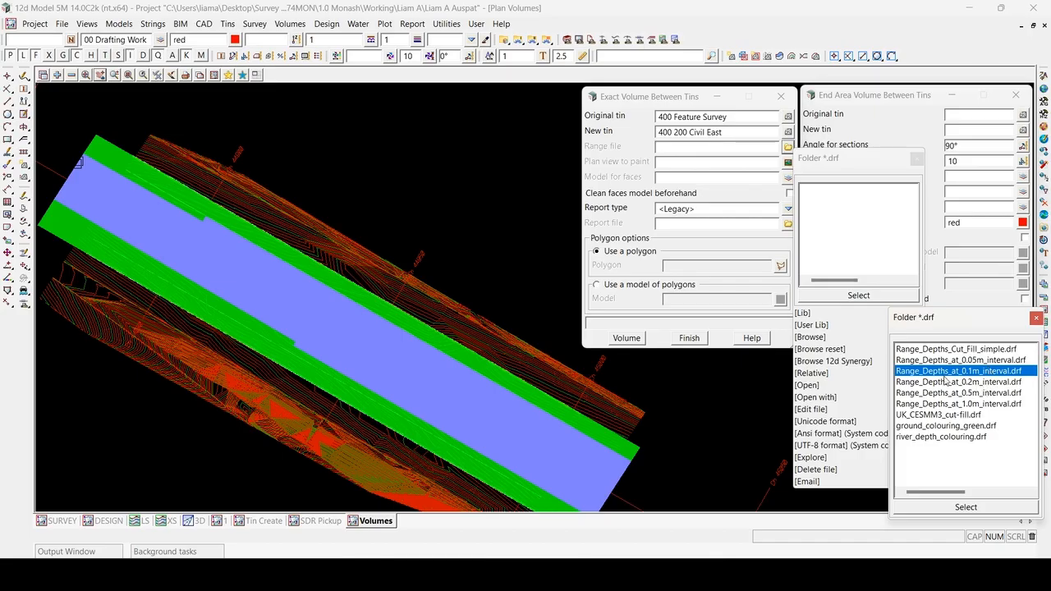
{"action": "left_click", "coordinate": [982, 394]}
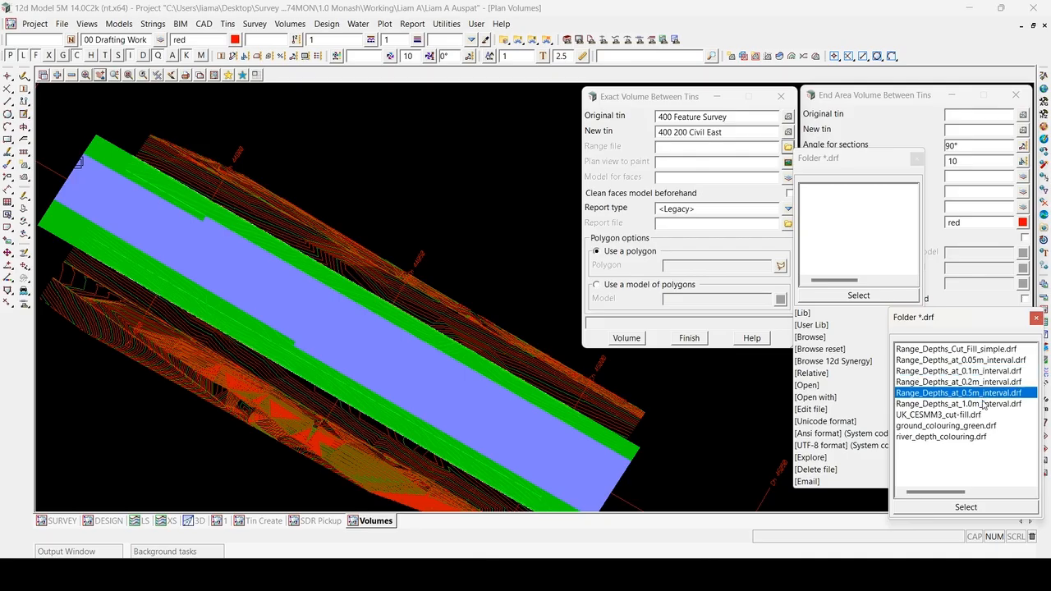
{"action": "double_click", "coordinate": [986, 404]}
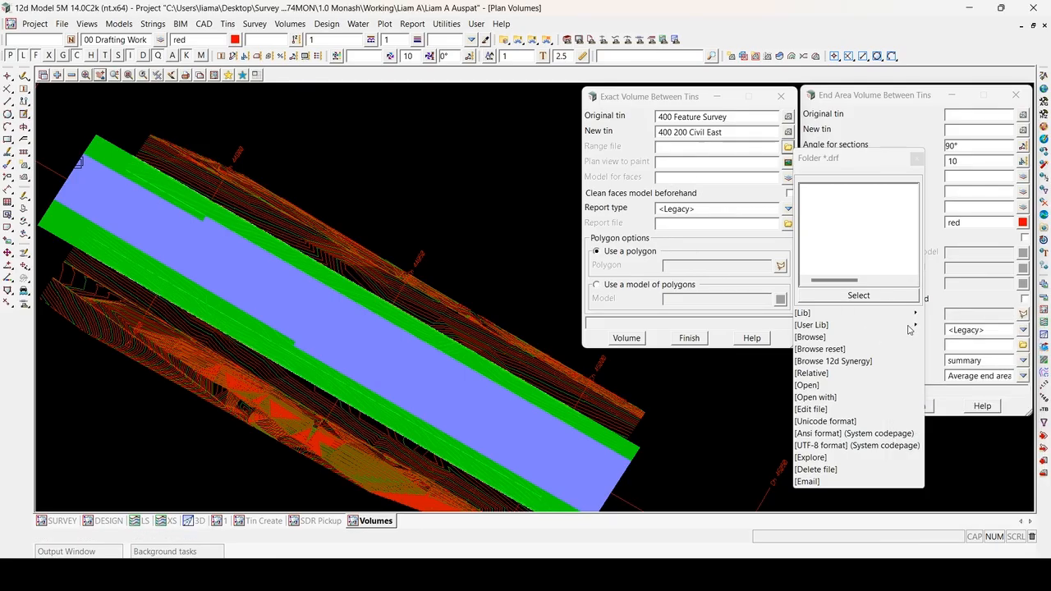
Step: Examine the 0.001 m and 0.005 m depth-interval range files in the user library
{"action": "mouse_move", "coordinate": [911, 326]}
{"action": "left_click", "coordinate": [988, 362]}
{"action": "left_click", "coordinate": [992, 373]}
{"action": "left_click", "coordinate": [992, 364]}
{"action": "left_click", "coordinate": [992, 372]}
{"action": "left_click", "coordinate": [992, 363]}
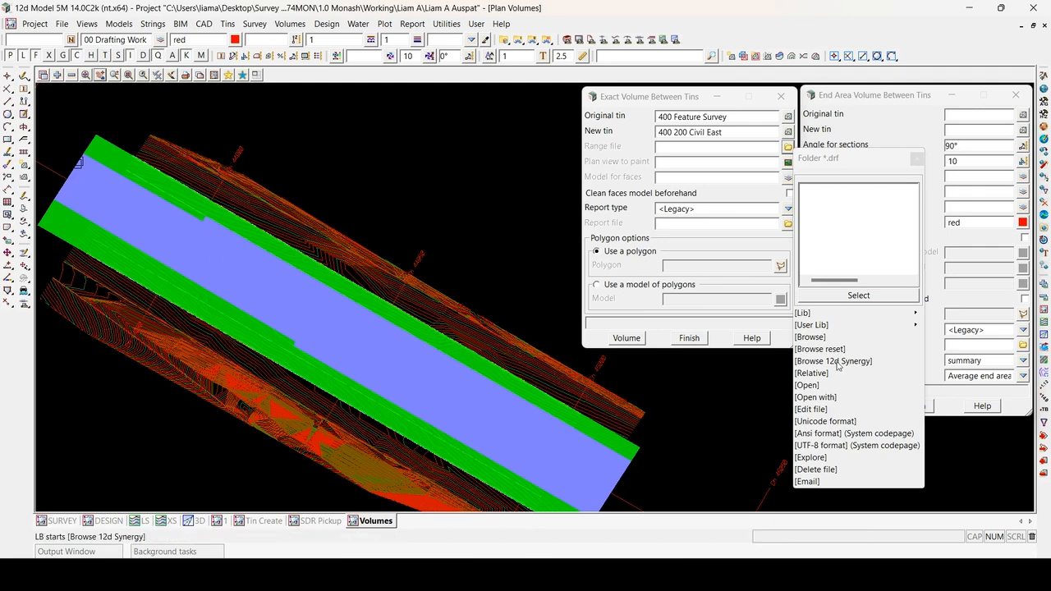
{"action": "mouse_move", "coordinate": [915, 329]}
{"action": "left_click_drag", "start_coordinate": [931, 339], "coordinate": [693, 354]}
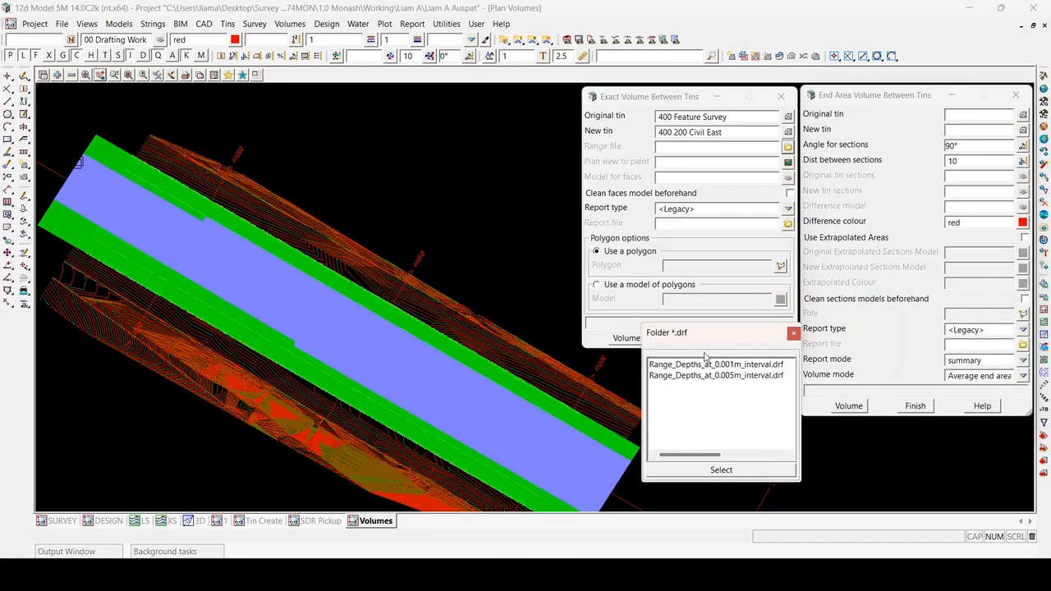
{"action": "left_click", "coordinate": [709, 367]}
{"action": "left_click", "coordinate": [741, 378]}
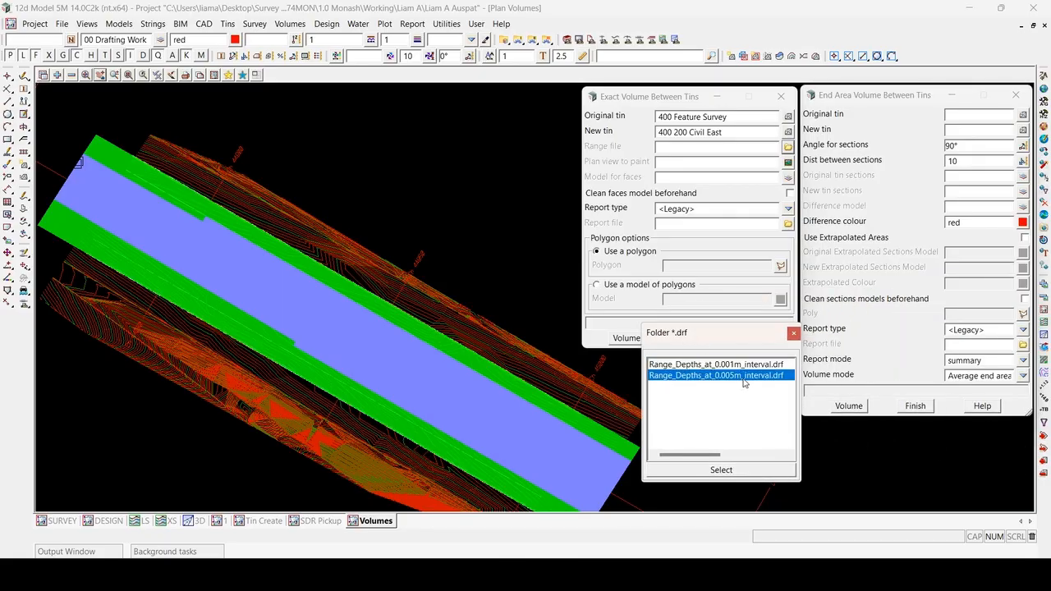
{"action": "left_click", "coordinate": [745, 367]}
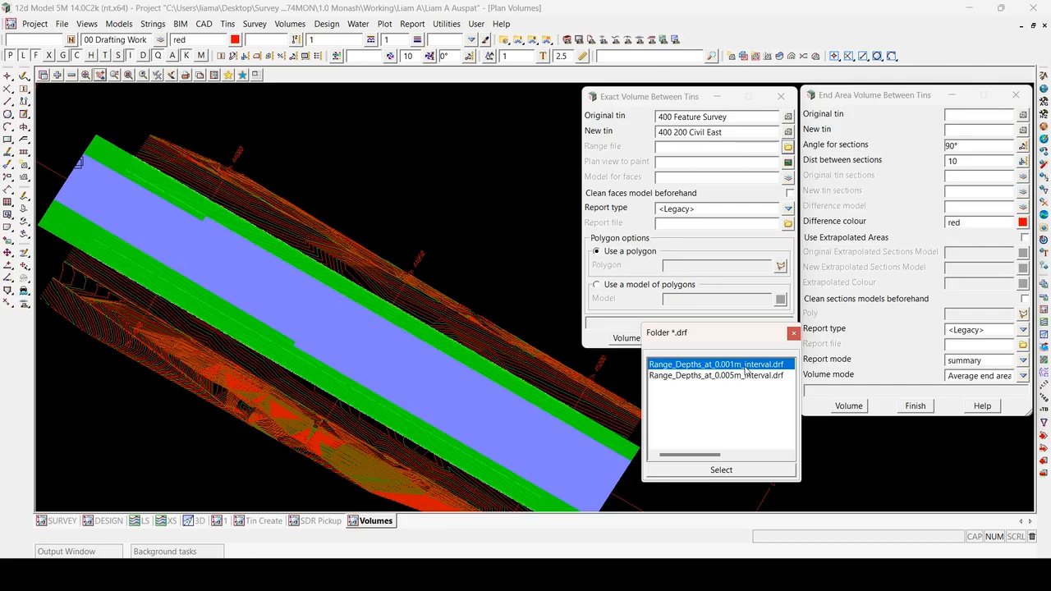
{"action": "left_click", "coordinate": [753, 376]}
{"action": "left_click", "coordinate": [753, 365]}
{"action": "left_click", "coordinate": [759, 376]}
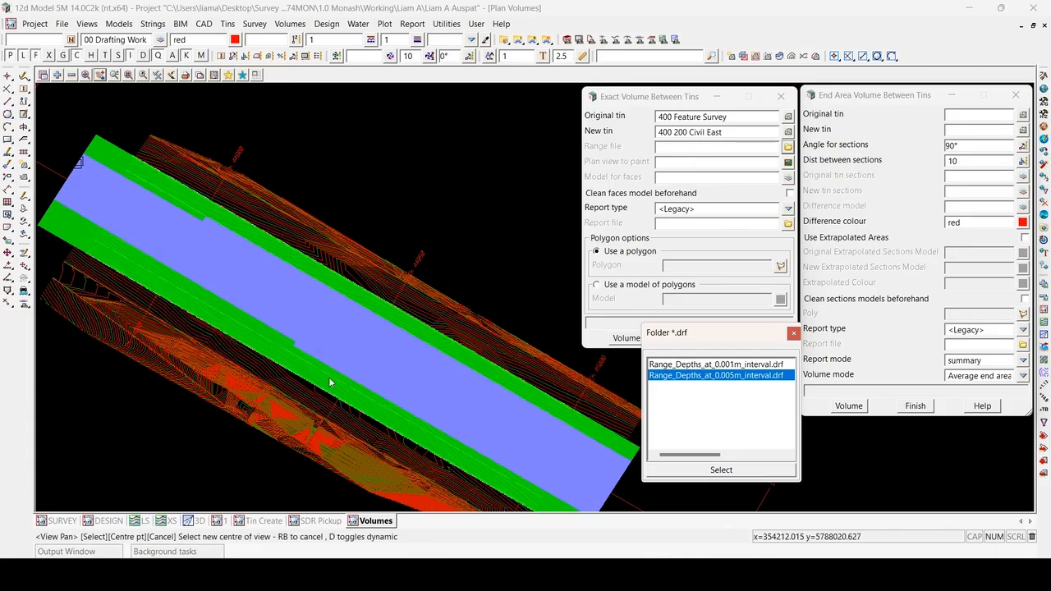
{"action": "left_click", "coordinate": [741, 369]}
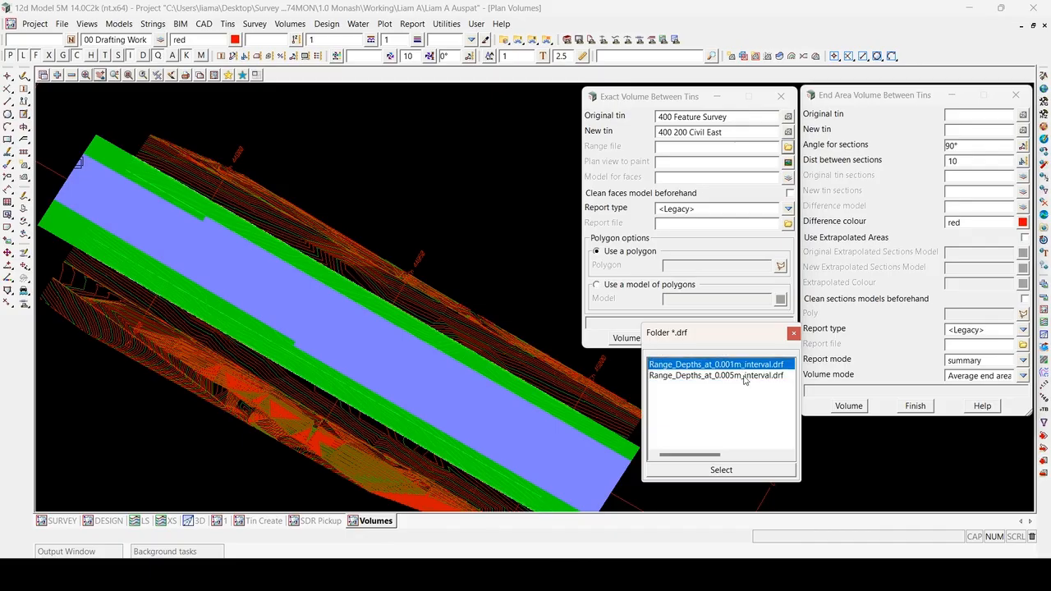
{"action": "left_click", "coordinate": [793, 333]}
Step: Choose Range_Depths_at_0.1m_interval.drf from the standard library as the exact volume's range file
{"action": "left_click", "coordinate": [788, 146]}
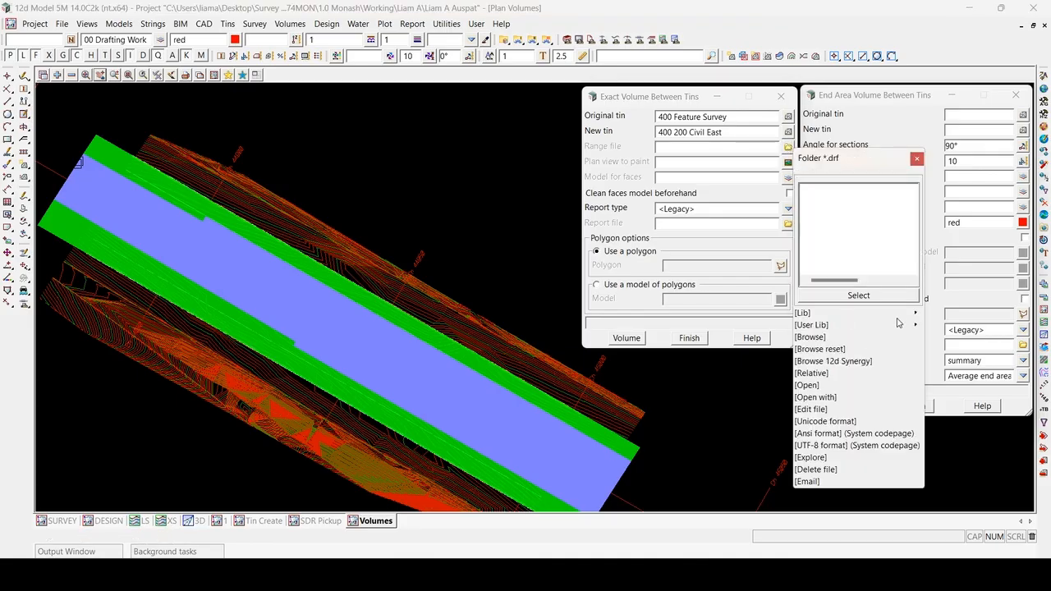
{"action": "mouse_move", "coordinate": [918, 313]}
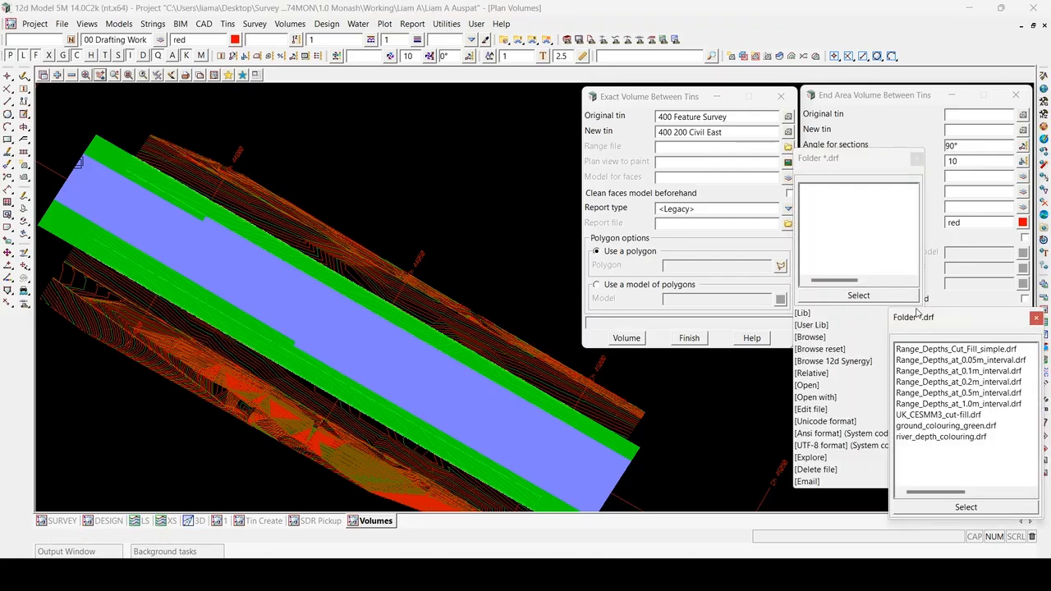
{"action": "double_click", "coordinate": [991, 374]}
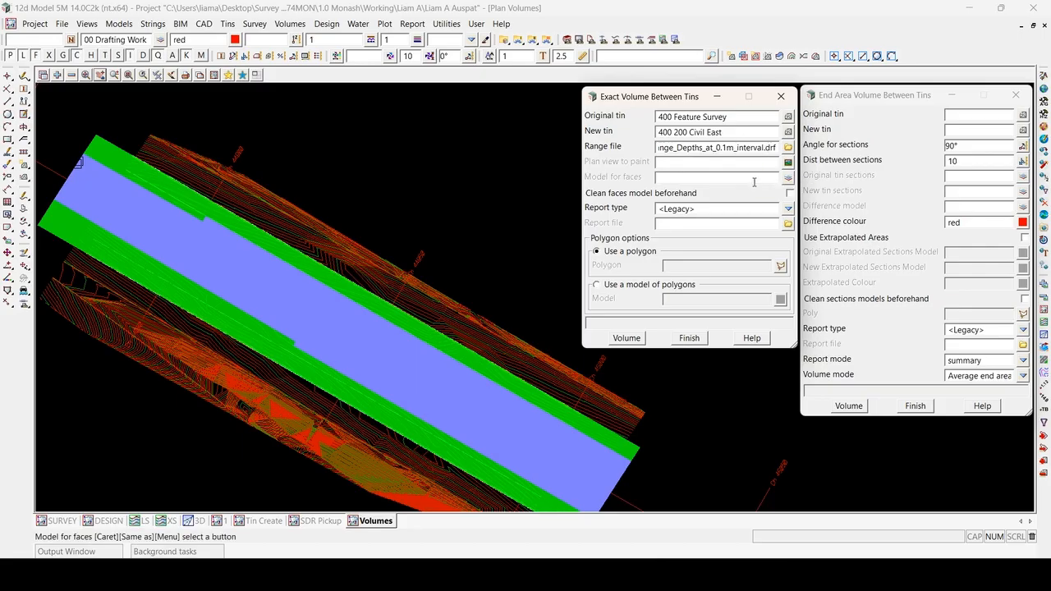
Step: Set the faces model to "Heatmap Feature vs Design surface", cleaned beforehand, and the plan view to paint to Volumes
{"action": "type", "text": "Heatm"}
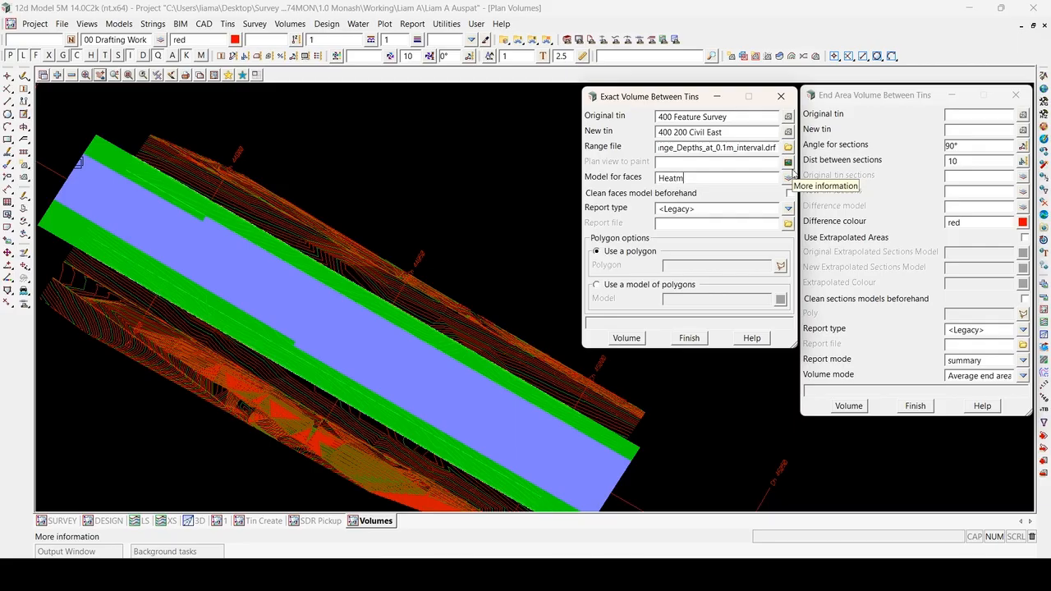
{"action": "type", "text": "ap Feature"}
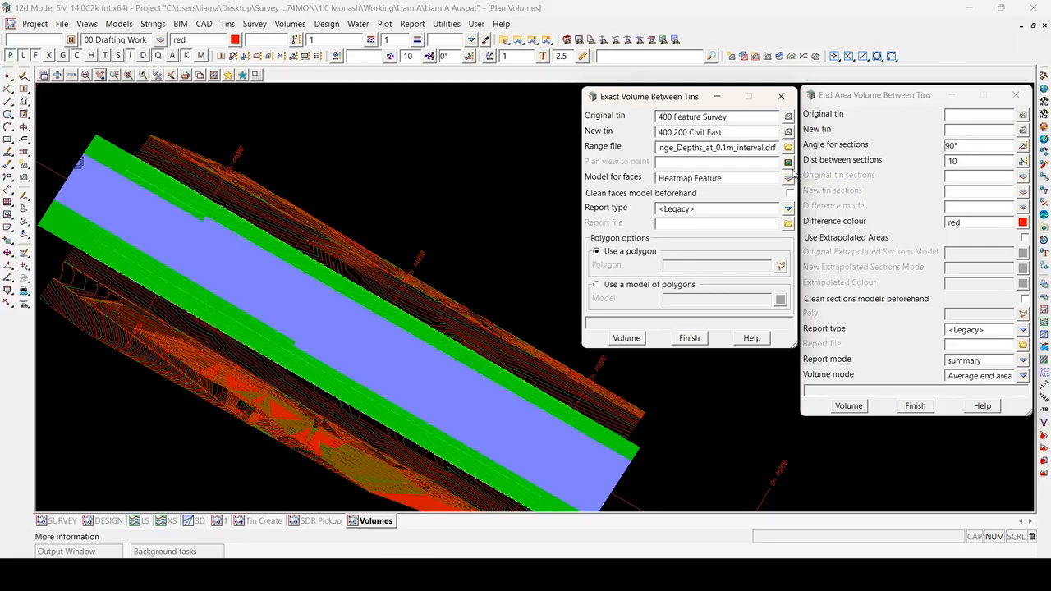
{"action": "type", "text": " vs Design surface"}
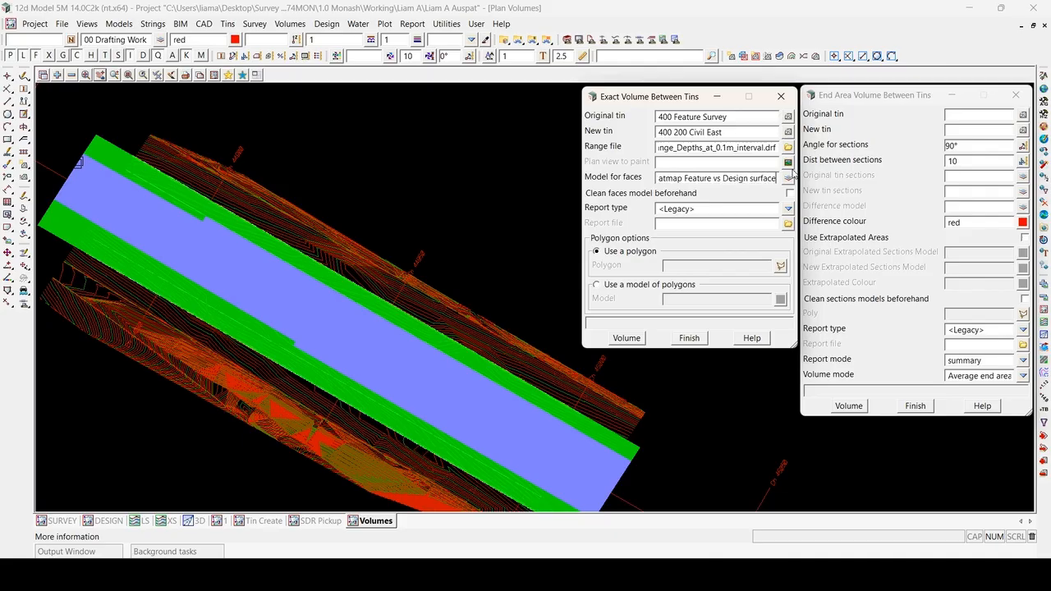
{"action": "key", "text": "Tab"}
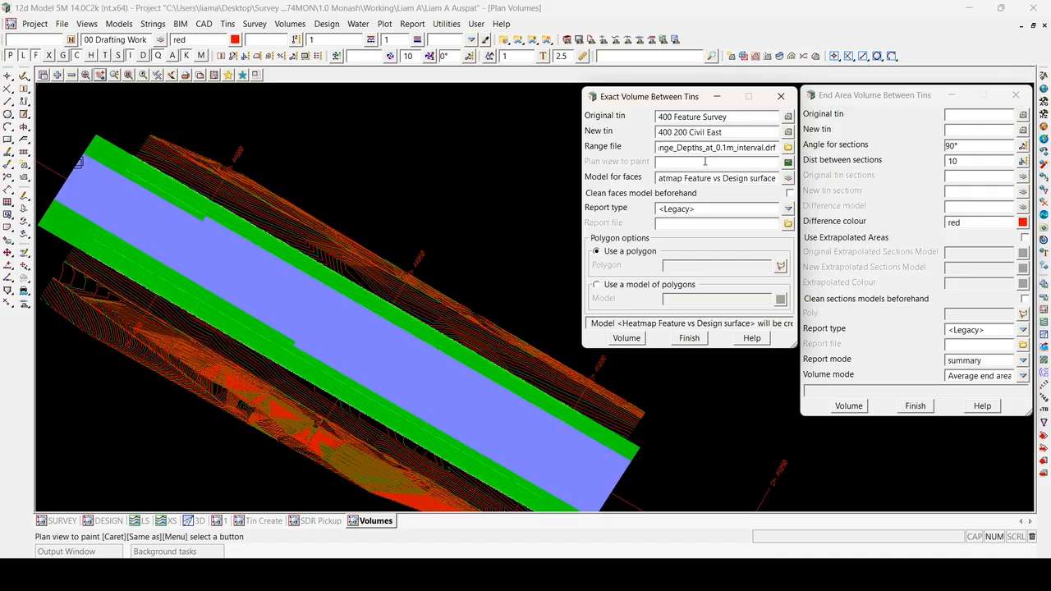
{"action": "middle_click", "coordinate": [707, 161]}
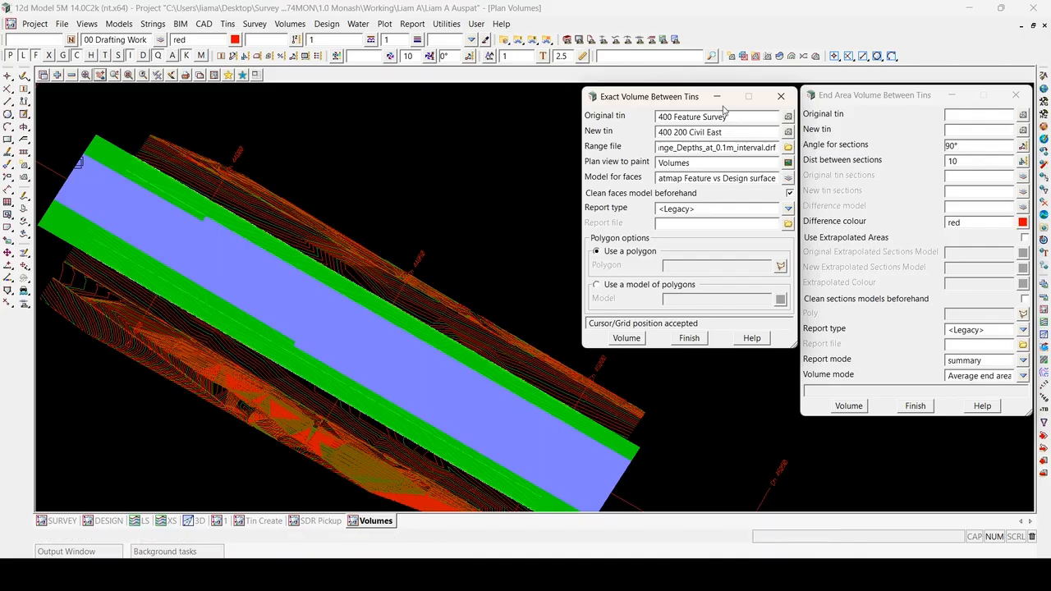
Step: Pick the blue pavement polygon in the plan view as the exact volume's limiting polygon
{"action": "left_click_drag", "start_coordinate": [548, 256], "coordinate": [551, 250]}
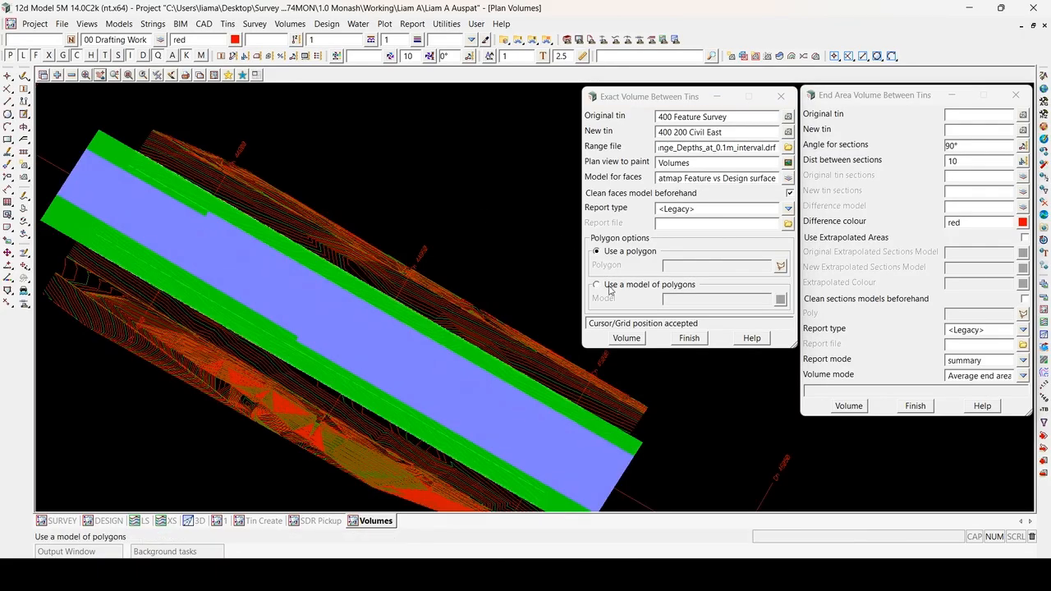
{"action": "left_click", "coordinate": [782, 267]}
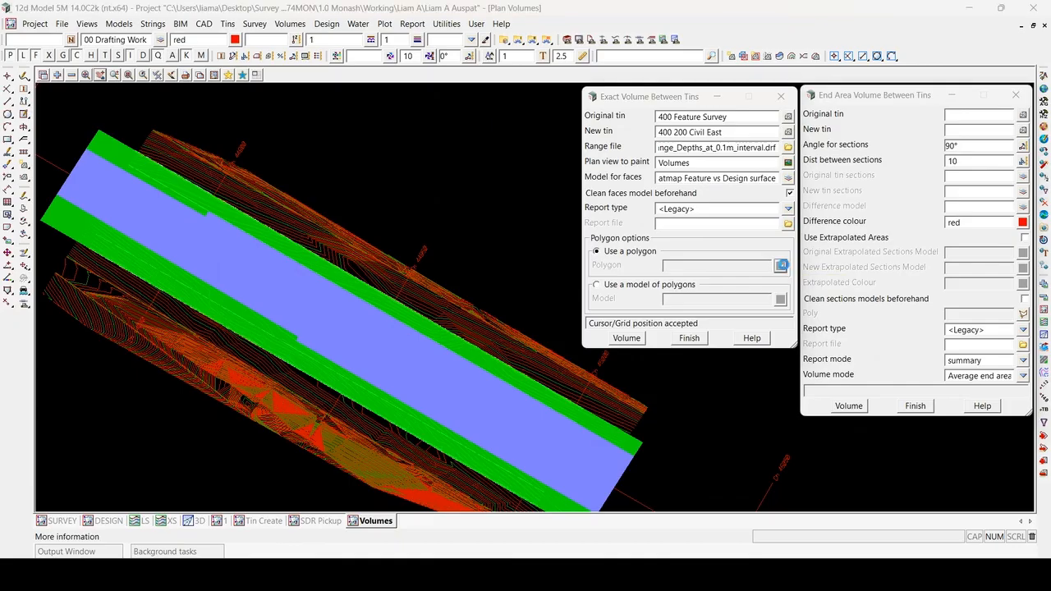
{"action": "left_click", "coordinate": [74, 163]}
{"action": "middle_click", "coordinate": [74, 163]}
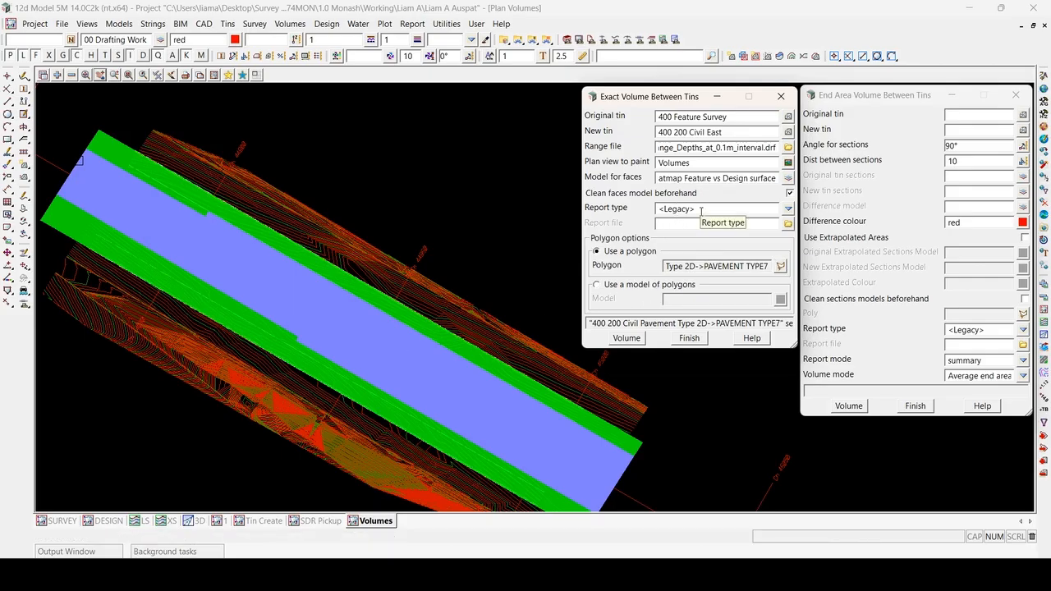
Step: Name the exact volume's report file "231117 Feature vs Design Surface Type 7 Area"
{"action": "type", "text": "231117 Feature vs Design S"}
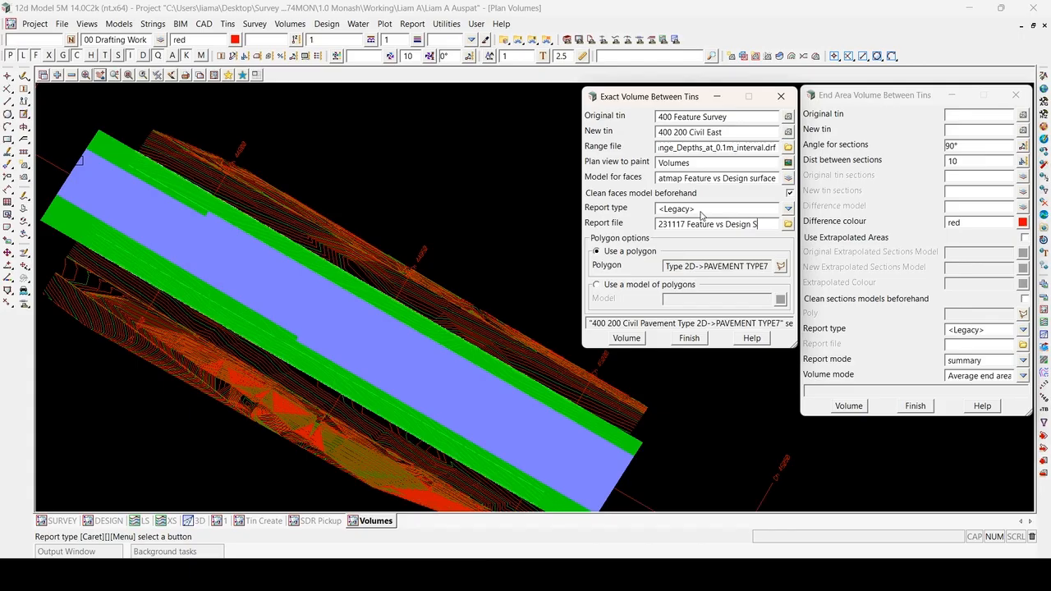
{"action": "type", "text": "ce Typ"}
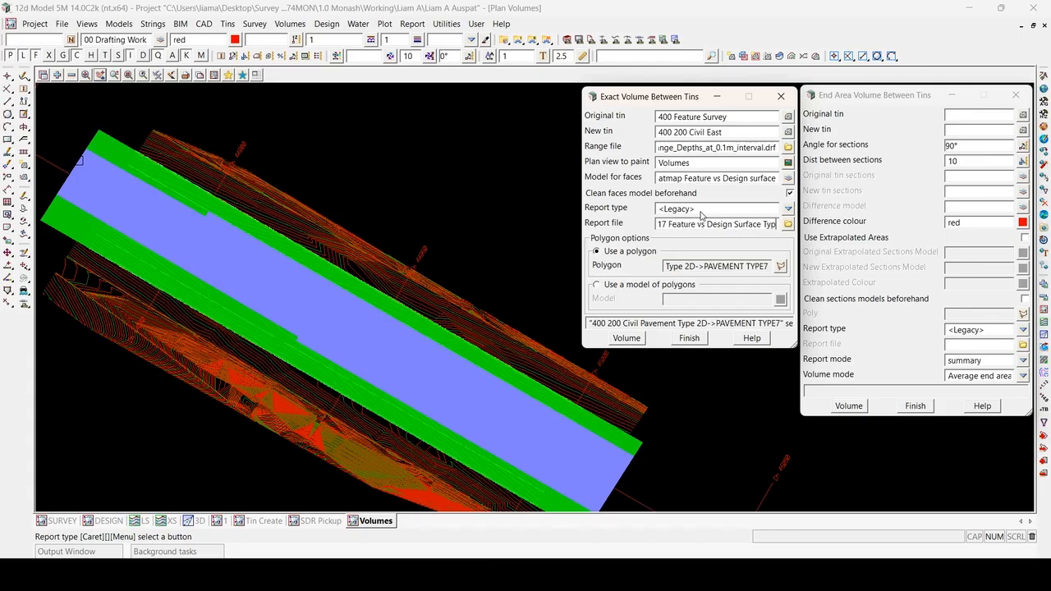
{"action": "type", "text": "e 7 Area"}
{"action": "key", "text": "Return"}
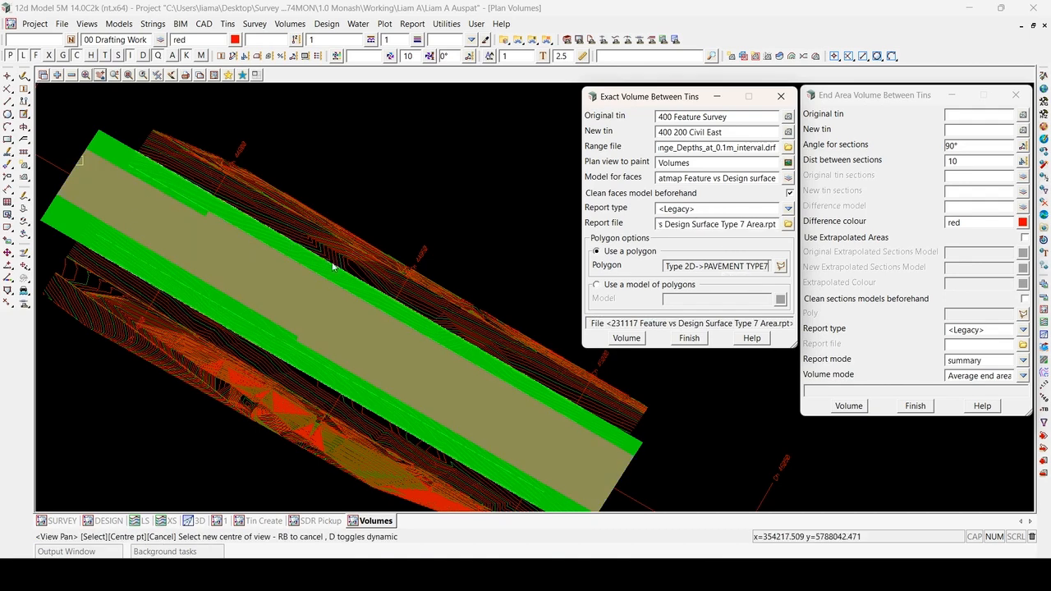
Step: Calculate the exact volume and review the cut and fill report, then minimise the report window
{"action": "left_click", "coordinate": [626, 339]}
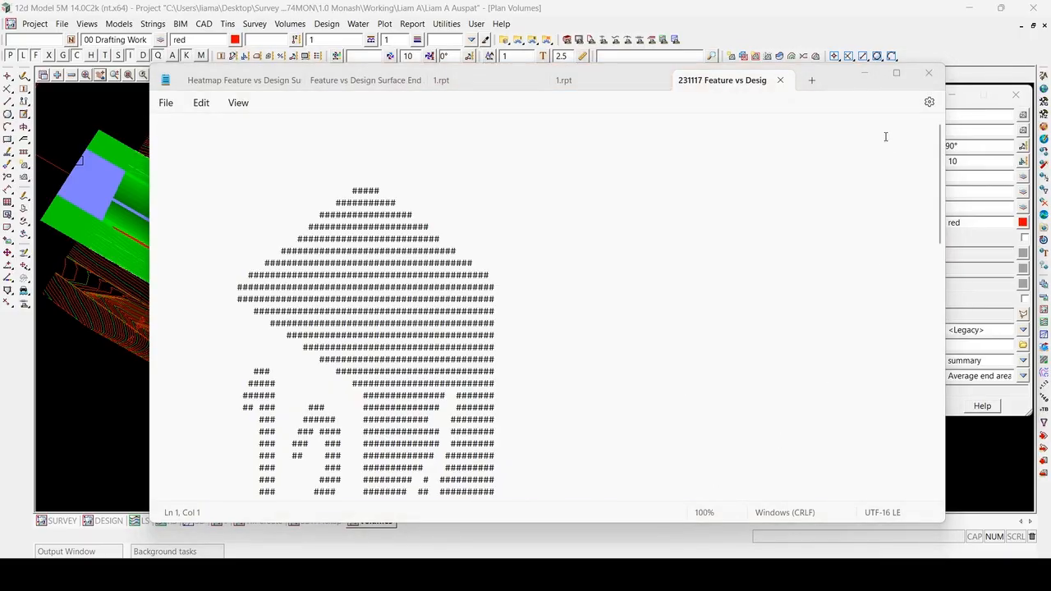
{"action": "scroll", "coordinate": [820, 250], "scroll_direction": "down", "scroll_amount": 12}
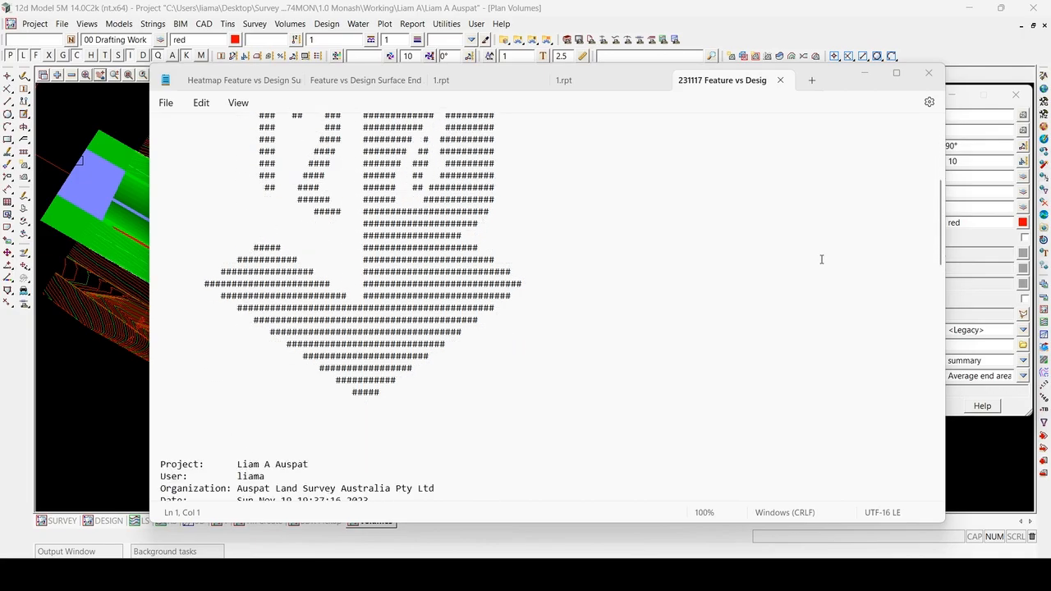
{"action": "scroll", "coordinate": [812, 278], "scroll_direction": "up", "scroll_amount": 3}
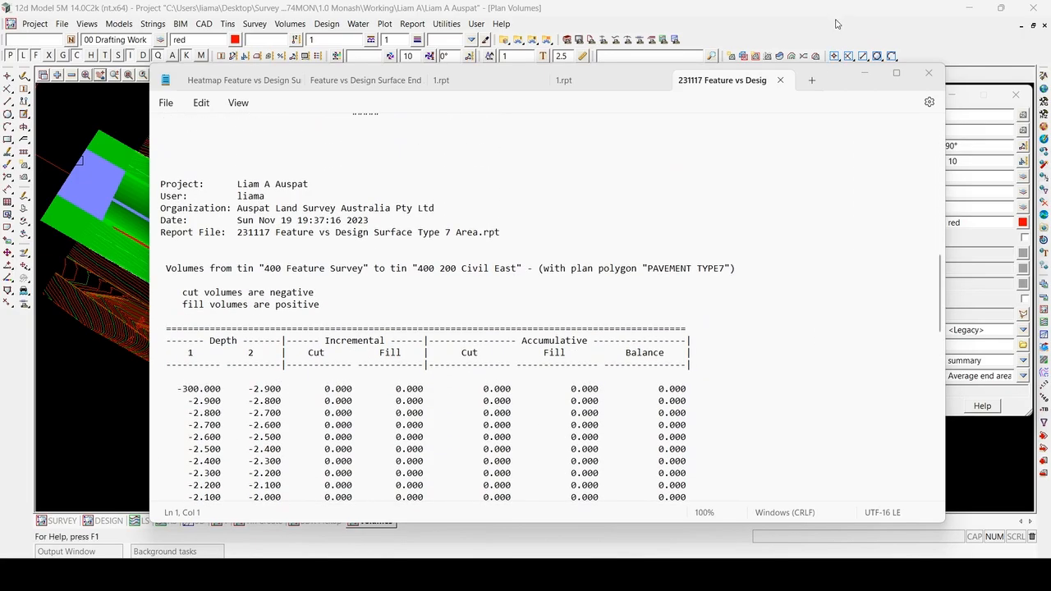
{"action": "left_click", "coordinate": [865, 73]}
{"action": "scroll", "coordinate": [483, 209], "scroll_direction": "up", "scroll_amount": 4}
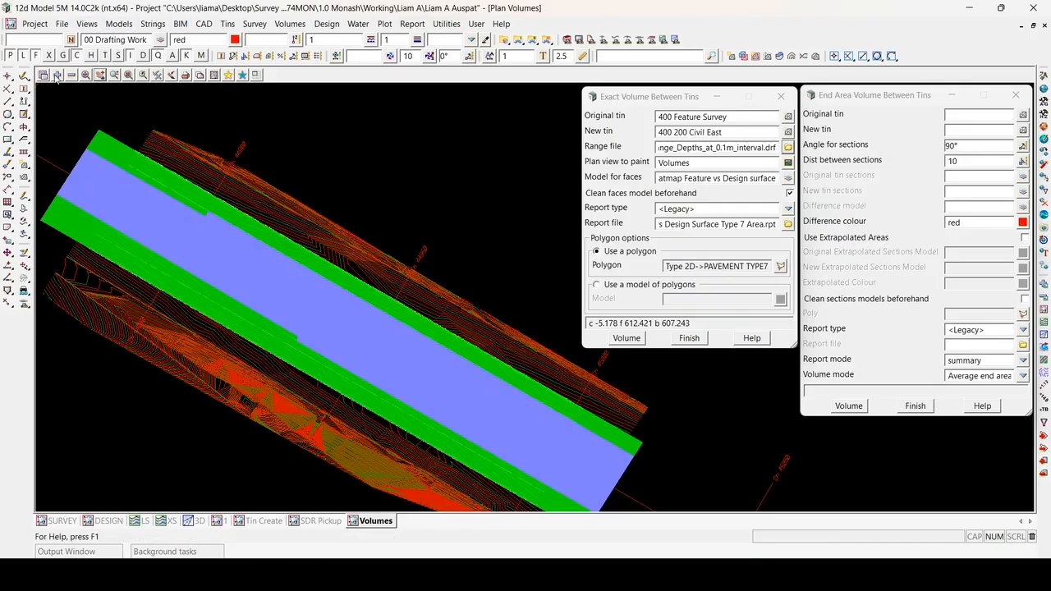
Step: Add the model "Heatmap Feature vs Design surface" to the Volumes plan view
{"action": "left_click", "coordinate": [57, 75]}
{"action": "type", "text": "heat"}
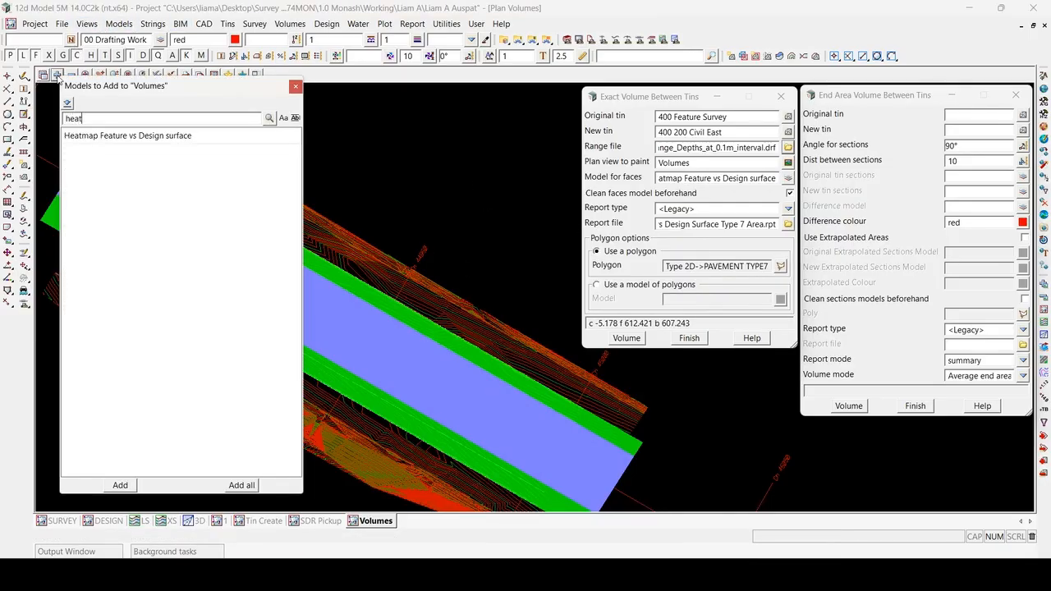
{"action": "double_click", "coordinate": [107, 139]}
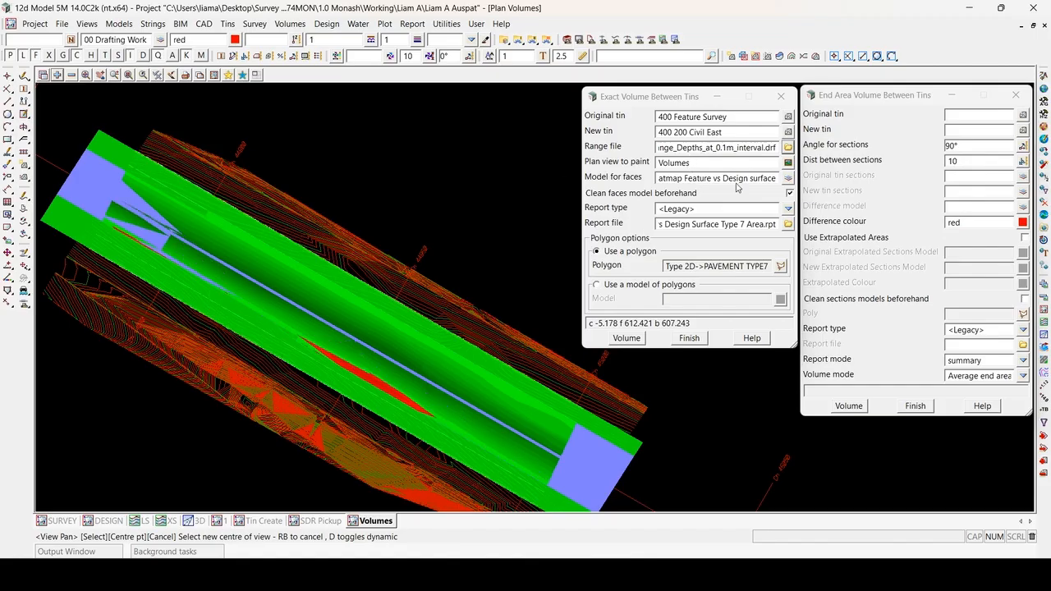
Step: Open the 0.1 m interval range file and examine its depth limits and the colours assigned to cut and fill
{"action": "left_click", "coordinate": [779, 144]}
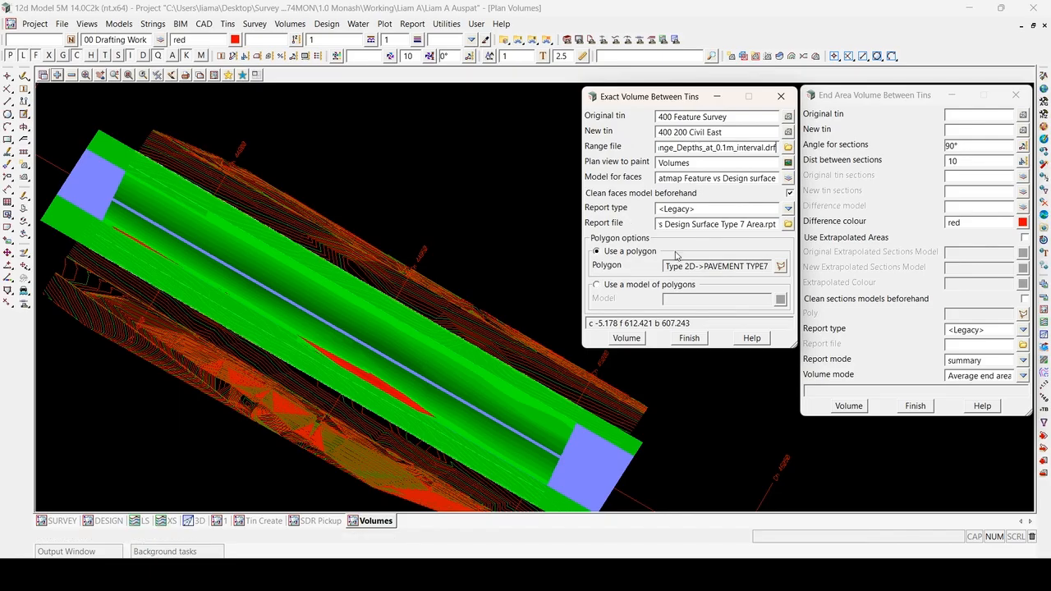
{"action": "left_click", "coordinate": [788, 147]}
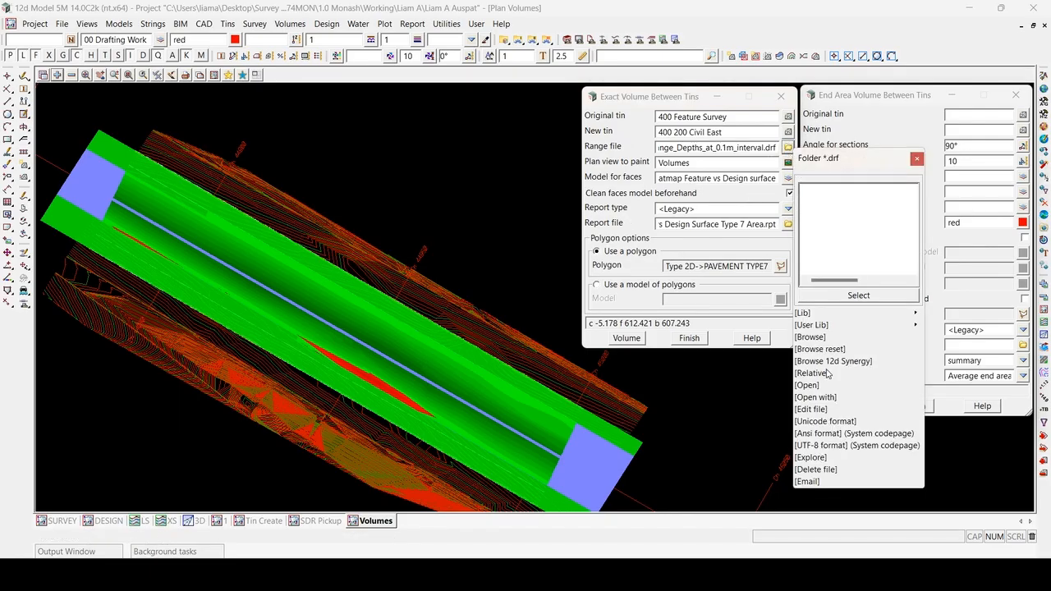
{"action": "left_click", "coordinate": [828, 384]}
{"action": "left_click_drag", "start_coordinate": [897, 361], "coordinate": [707, 60]}
{"action": "left_click_drag", "start_coordinate": [827, 245], "coordinate": [1041, 501]}
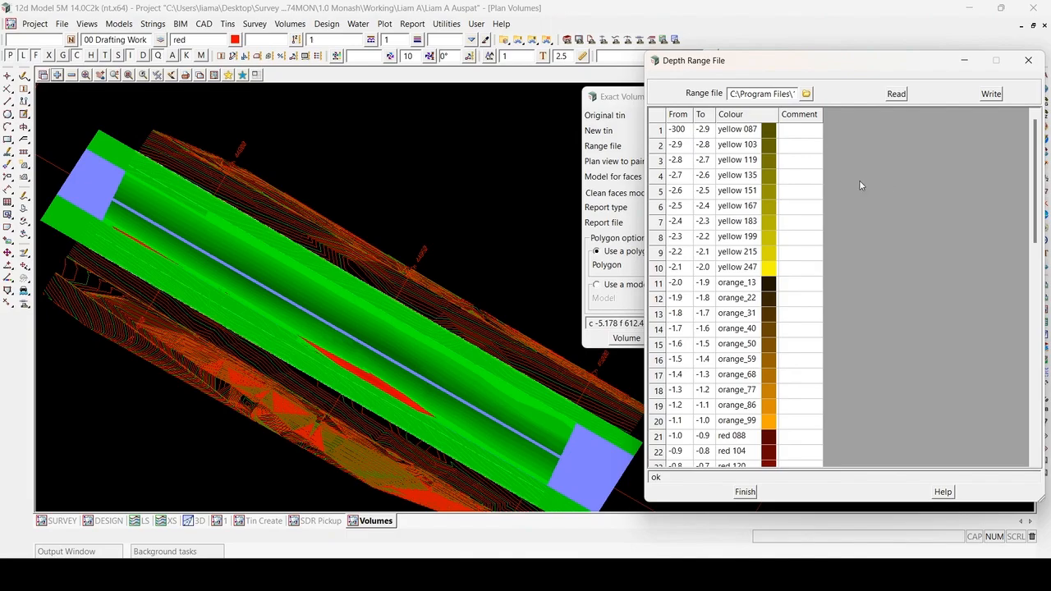
{"action": "left_click", "coordinate": [681, 130]}
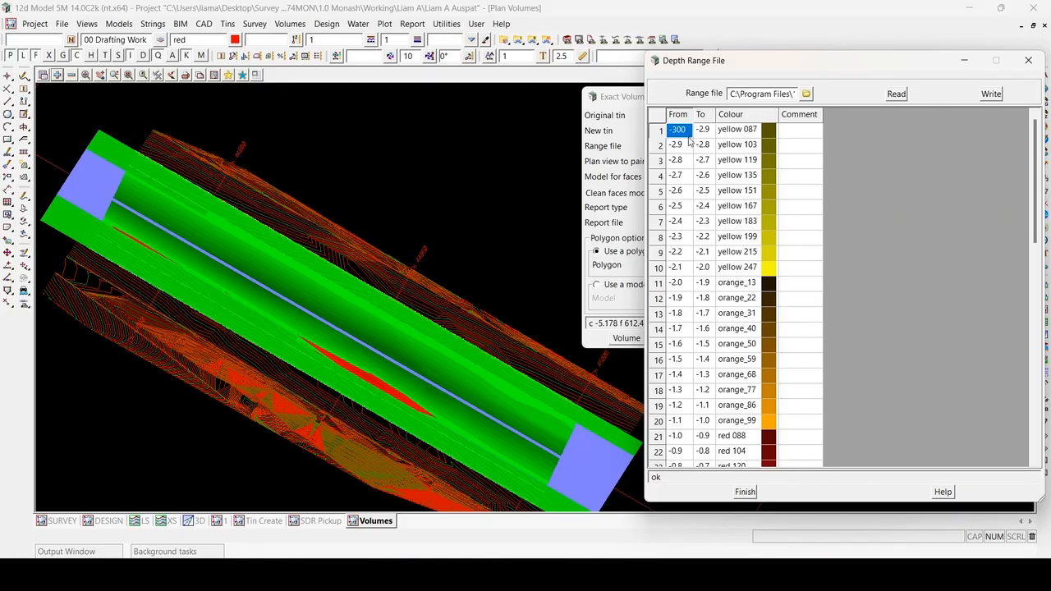
{"action": "left_click_drag", "start_coordinate": [1040, 182], "coordinate": [991, 434]}
{"action": "left_click", "coordinate": [704, 440]}
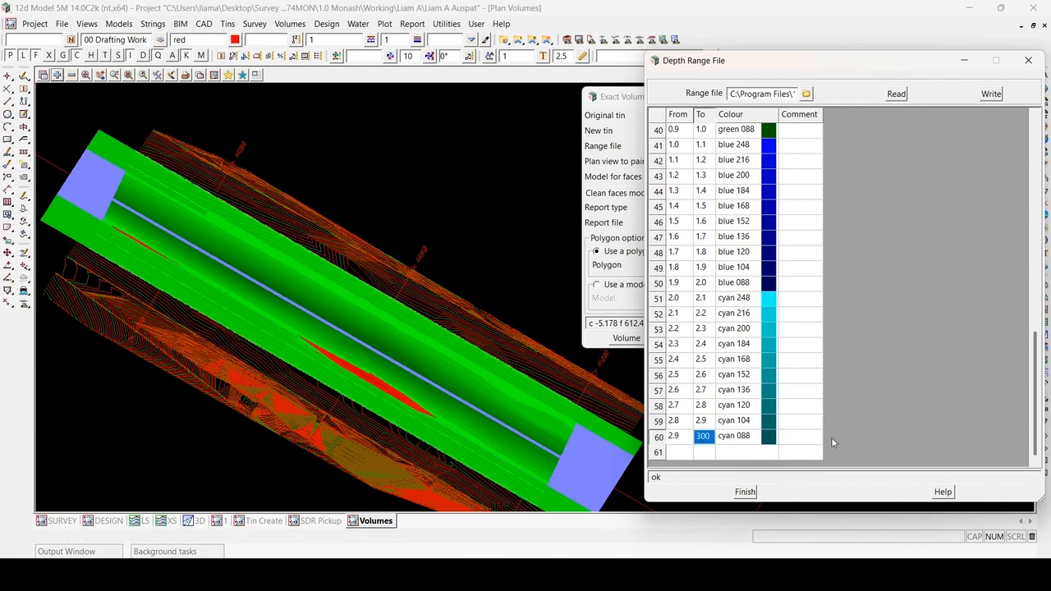
{"action": "left_click", "coordinate": [706, 425]}
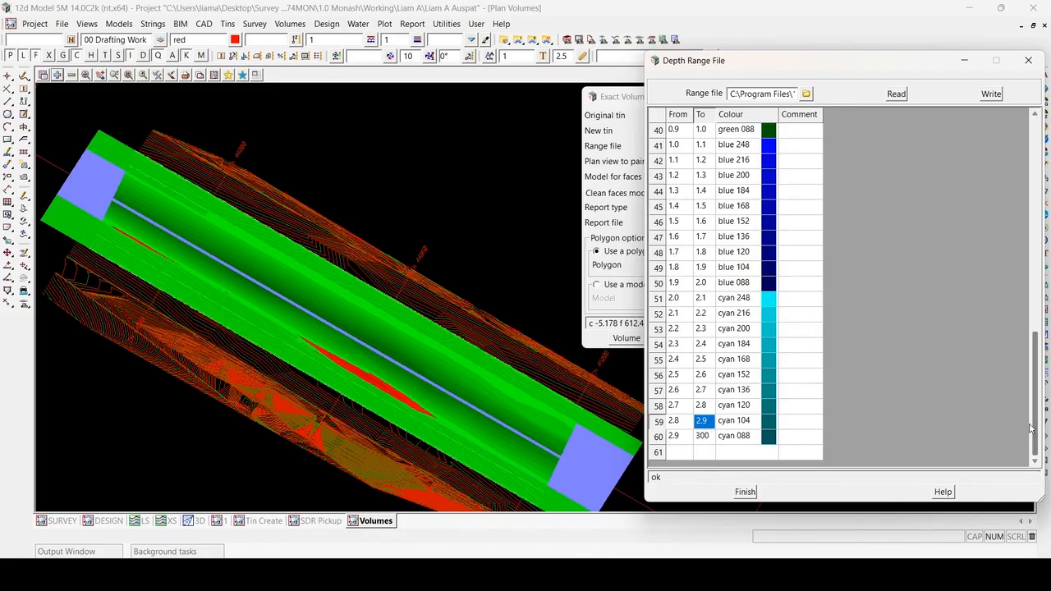
{"action": "left_click_drag", "start_coordinate": [1032, 428], "coordinate": [1024, 329]}
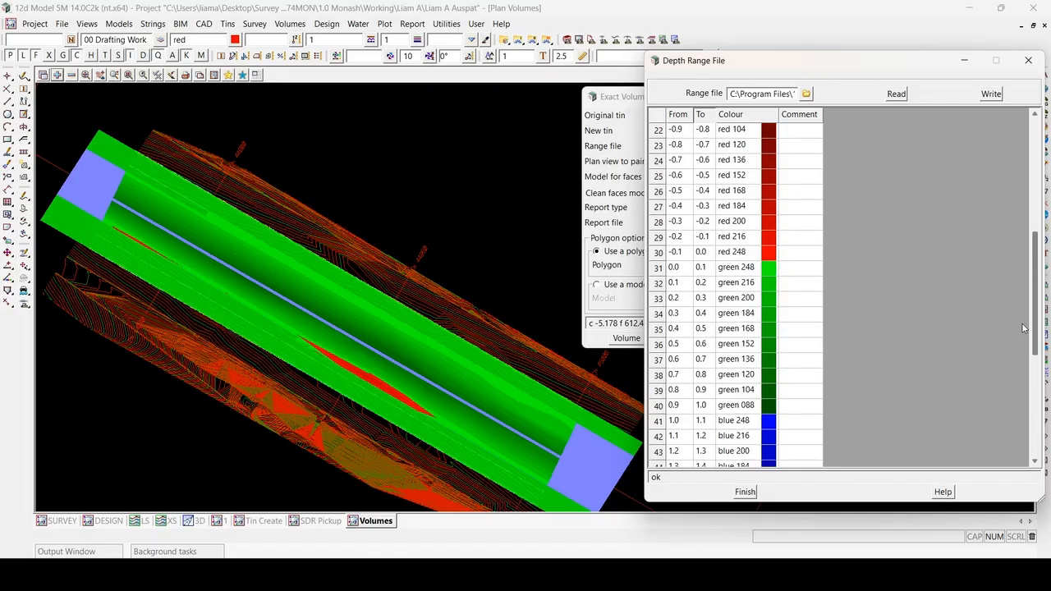
{"action": "scroll", "coordinate": [796, 191], "scroll_direction": "down", "scroll_amount": 6}
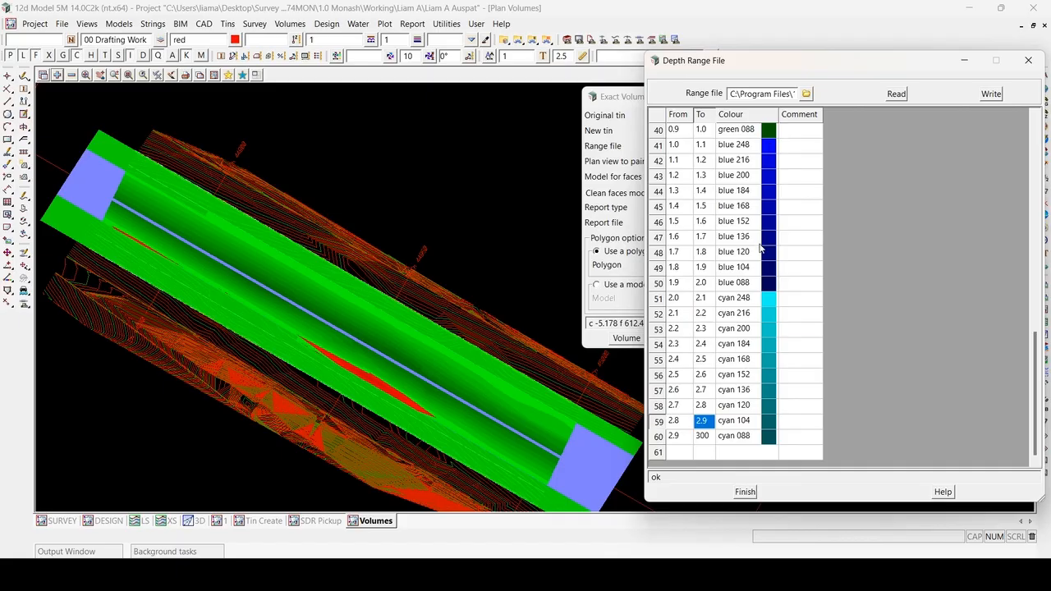
{"action": "scroll", "coordinate": [788, 369], "scroll_direction": "up", "scroll_amount": 13}
{"action": "scroll", "coordinate": [794, 387], "scroll_direction": "down", "scroll_amount": 6}
{"action": "scroll", "coordinate": [738, 333], "scroll_direction": "up", "scroll_amount": 4}
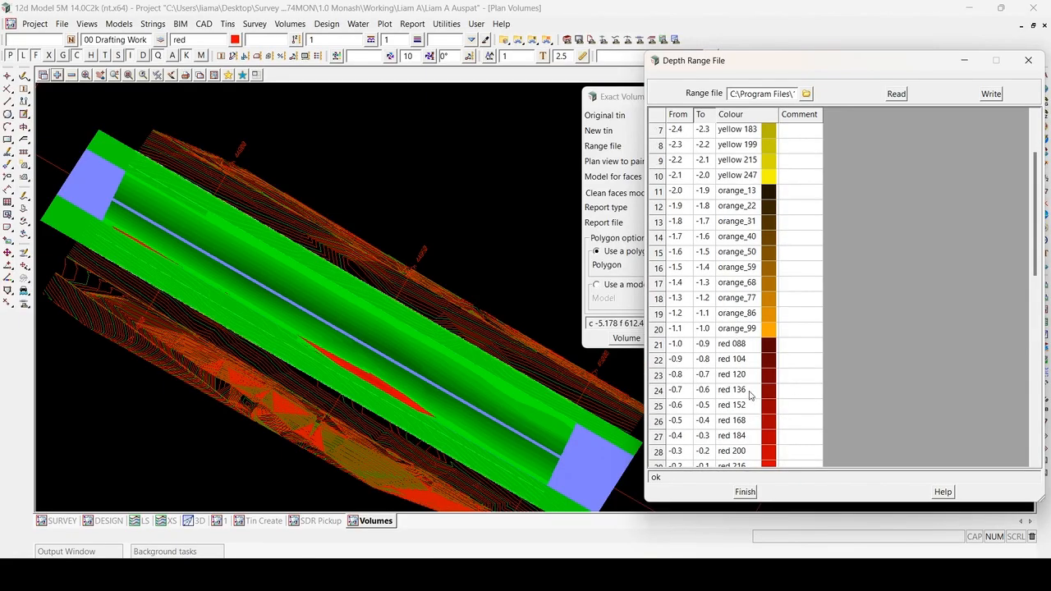
{"action": "scroll", "coordinate": [736, 322], "scroll_direction": "up", "scroll_amount": 2}
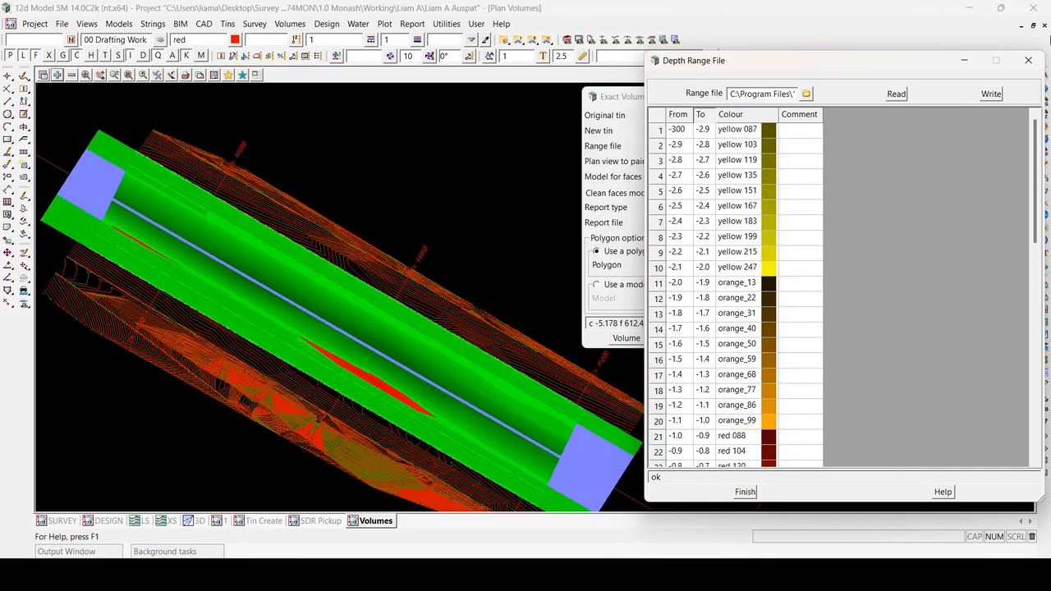
{"action": "left_click", "coordinate": [746, 493]}
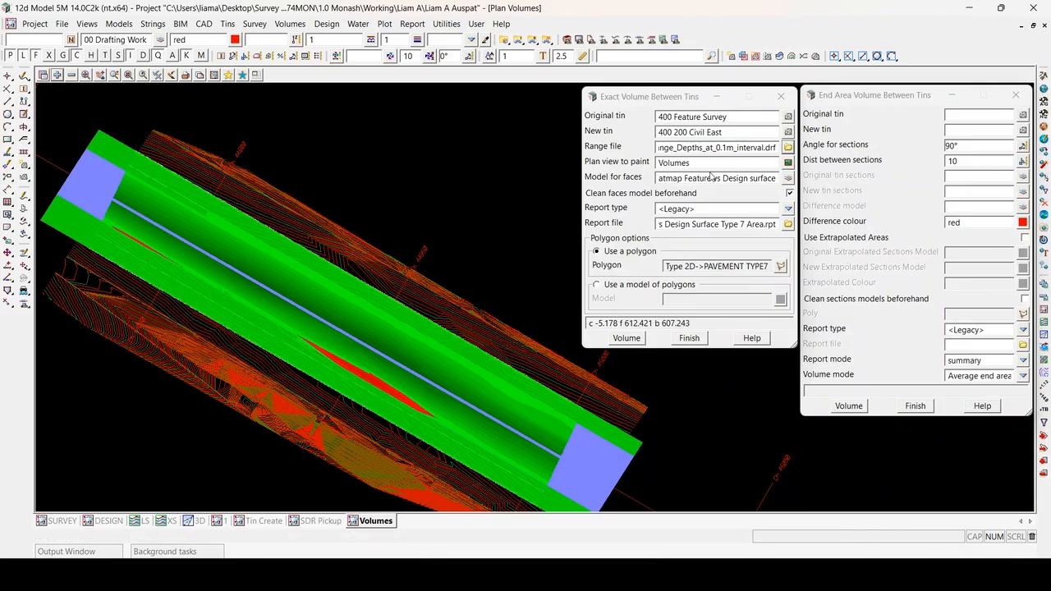
Step: Reopen the exact volume's range file, review the full list of depth ranges once more, and close it
{"action": "left_click", "coordinate": [785, 152]}
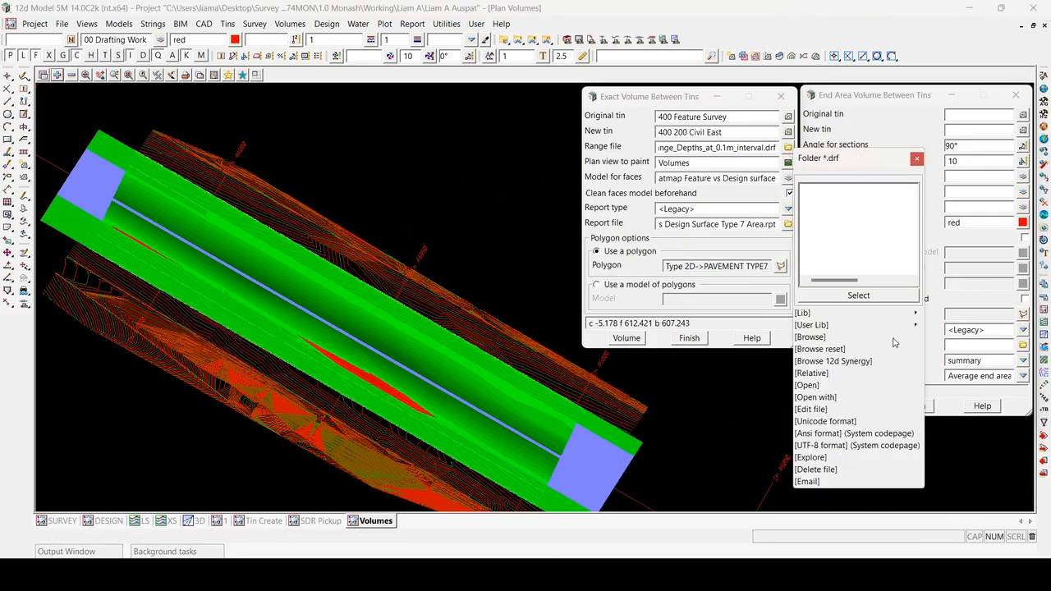
{"action": "left_click", "coordinate": [809, 384]}
{"action": "left_click_drag", "start_coordinate": [867, 353], "coordinate": [642, 57]}
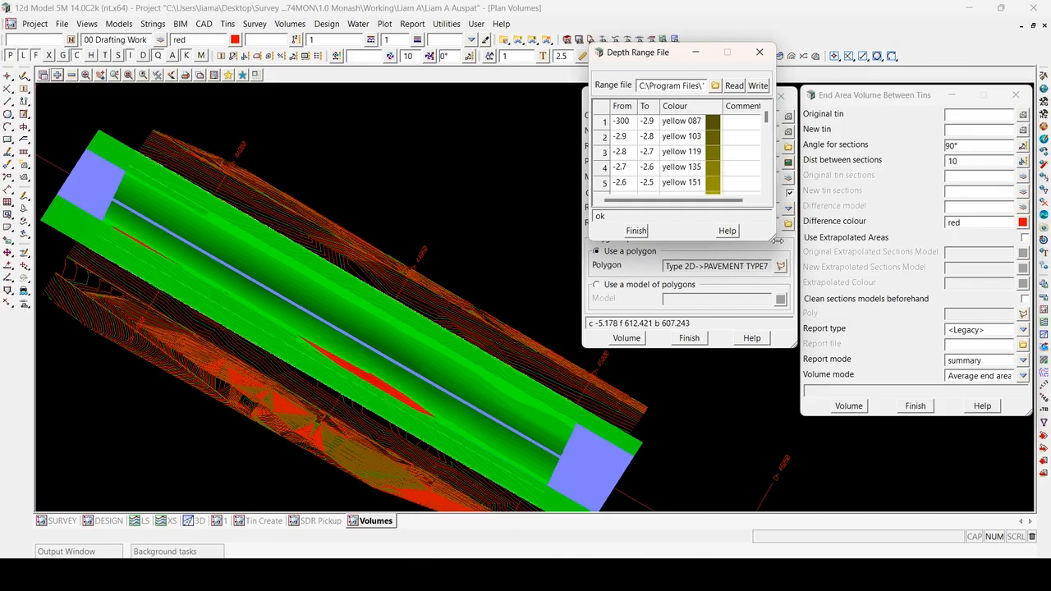
{"action": "left_click_drag", "start_coordinate": [772, 242], "coordinate": [1032, 474]}
{"action": "scroll", "coordinate": [673, 211], "scroll_direction": "down", "scroll_amount": 11}
{"action": "scroll", "coordinate": [674, 211], "scroll_direction": "down", "scroll_amount": 2}
{"action": "scroll", "coordinate": [673, 362], "scroll_direction": "up", "scroll_amount": 13}
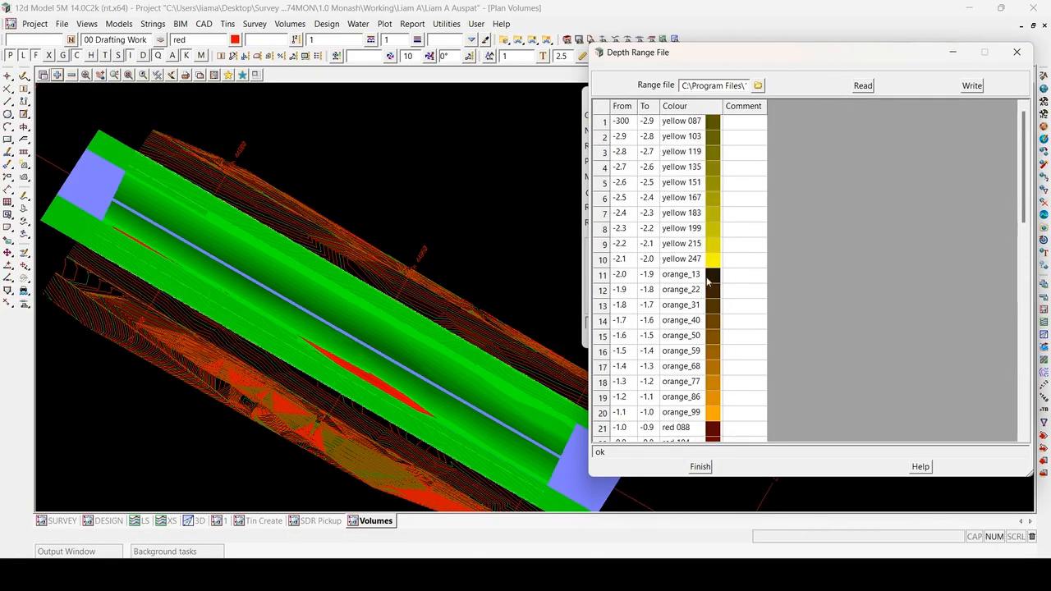
{"action": "left_click", "coordinate": [1017, 52]}
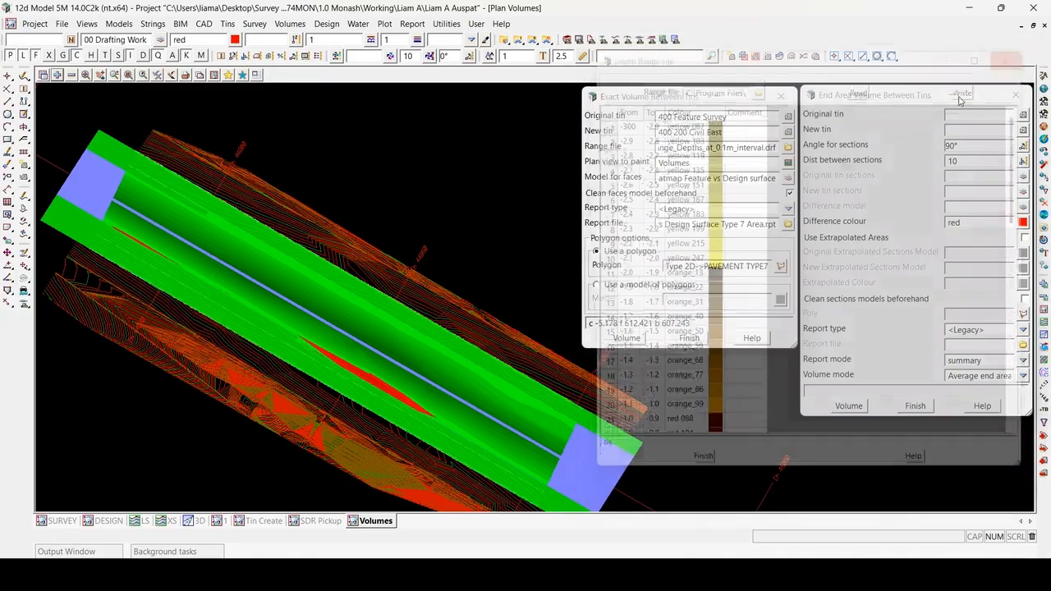
Step: Set the exact volume's range file to Range_Depths_at_0.05m_interval.drf and recalculate the volume, replacing the existing report file
{"action": "left_click", "coordinate": [679, 99]}
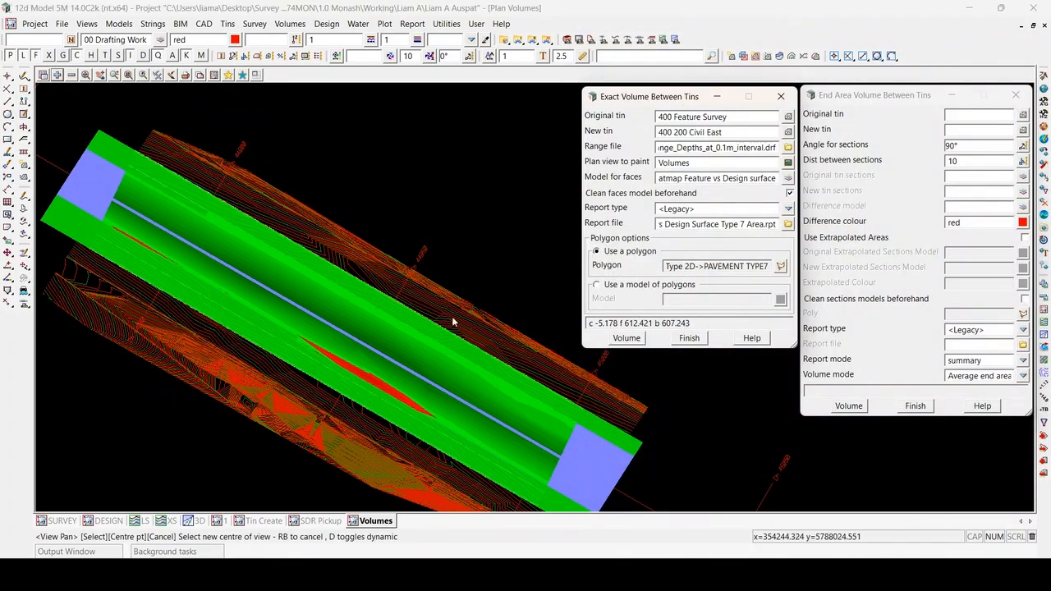
{"action": "left_click", "coordinate": [366, 357]}
{"action": "left_click", "coordinate": [366, 355]}
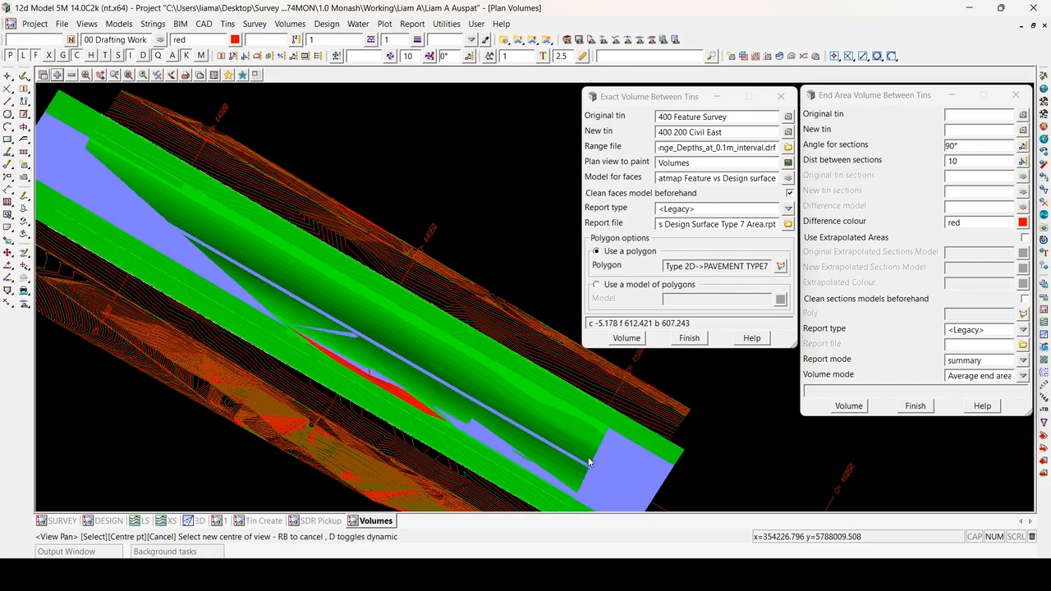
{"action": "scroll", "coordinate": [444, 389], "scroll_direction": "up", "scroll_amount": 1}
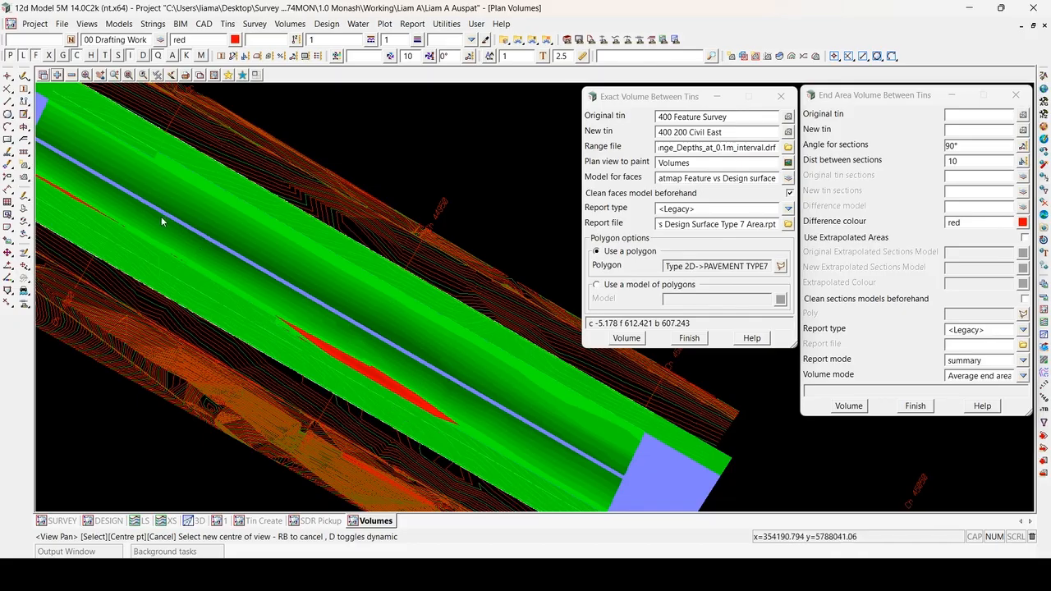
{"action": "left_click_drag", "start_coordinate": [720, 147], "coordinate": [727, 148]}
{"action": "left_click", "coordinate": [787, 148]}
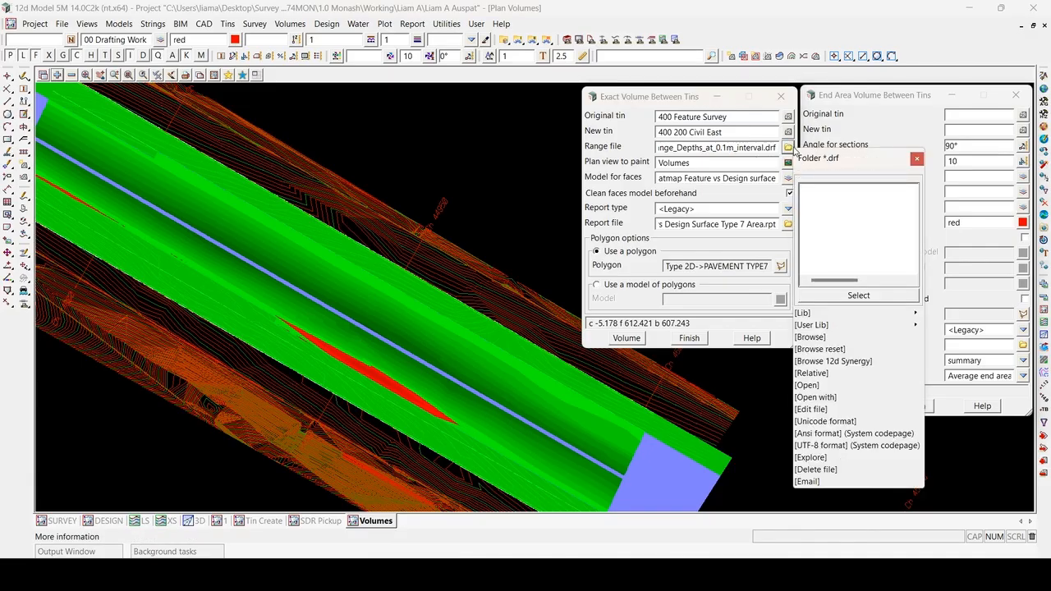
{"action": "mouse_move", "coordinate": [913, 314]}
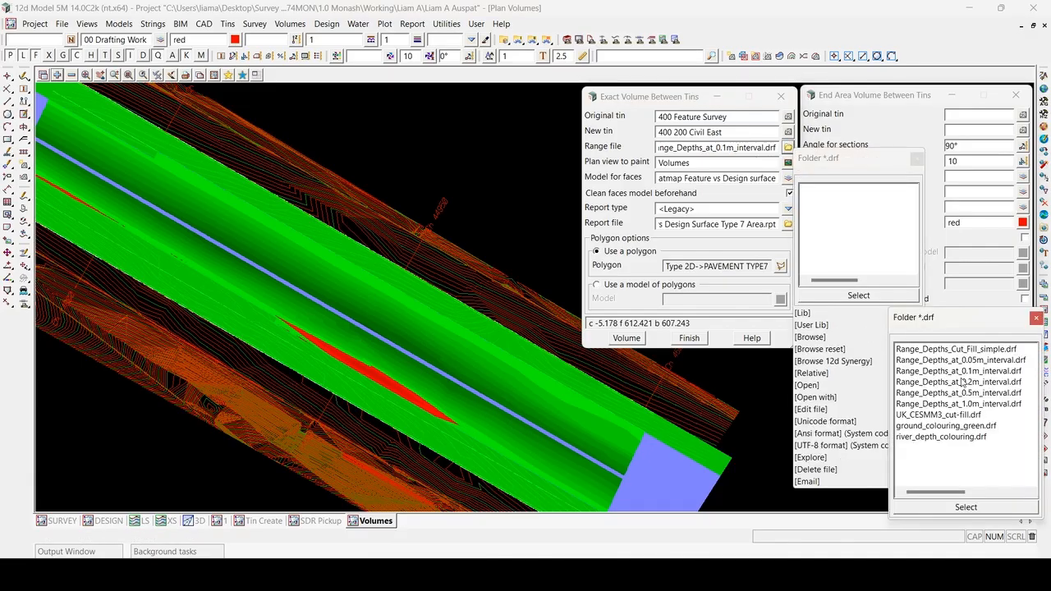
{"action": "left_click", "coordinate": [980, 360]}
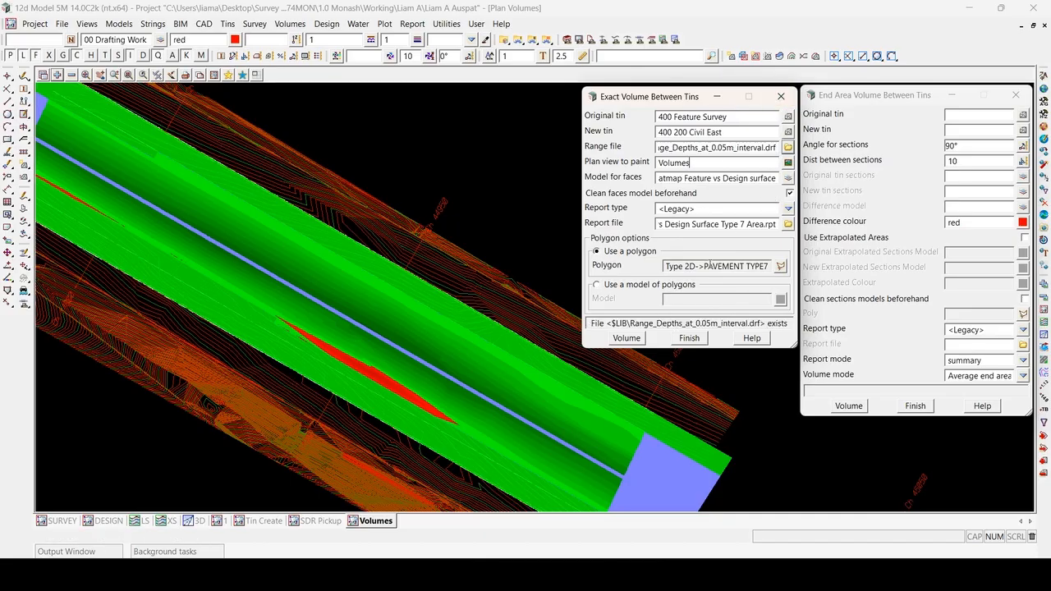
{"action": "left_click", "coordinate": [626, 338]}
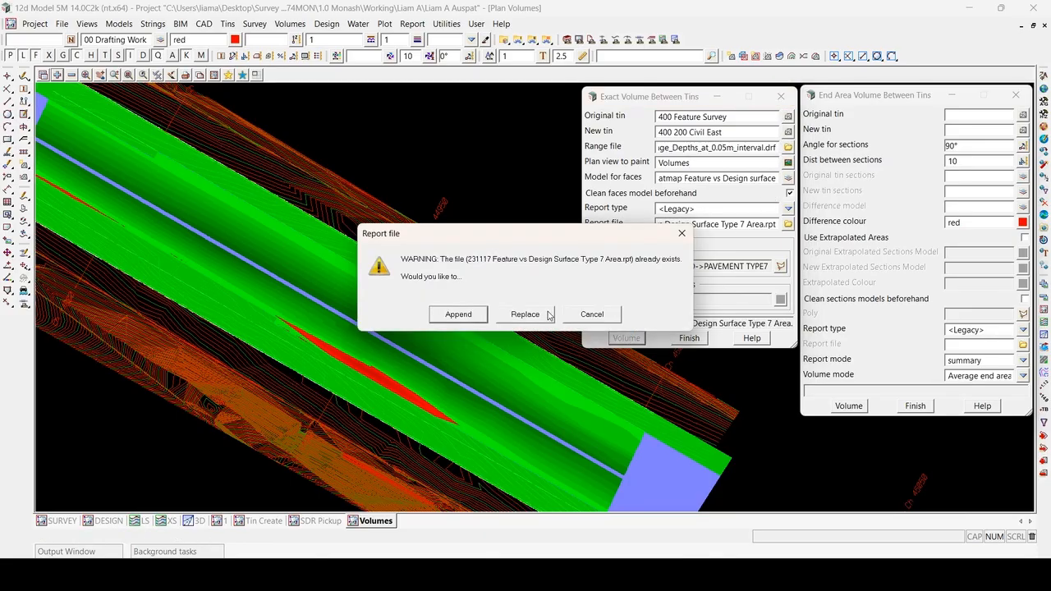
{"action": "left_click", "coordinate": [526, 315]}
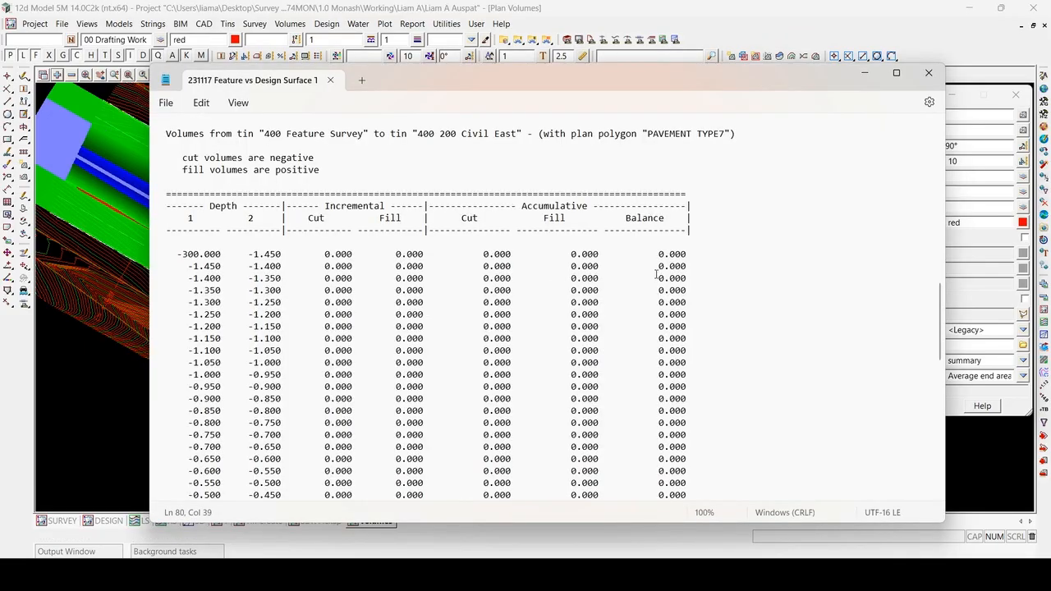
Step: Examine the report's opening cut depth ranges at the 0.05 m interval and compare them with the chosen range file
{"action": "left_click_drag", "start_coordinate": [742, 74], "coordinate": [662, 83]}
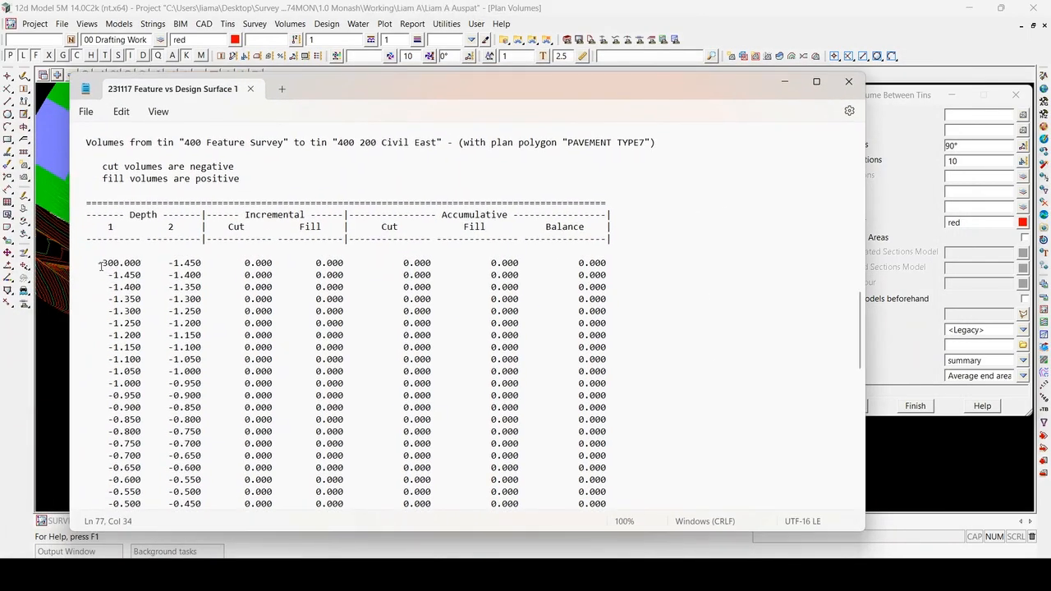
{"action": "scroll", "coordinate": [102, 265], "scroll_direction": "down", "scroll_amount": 2}
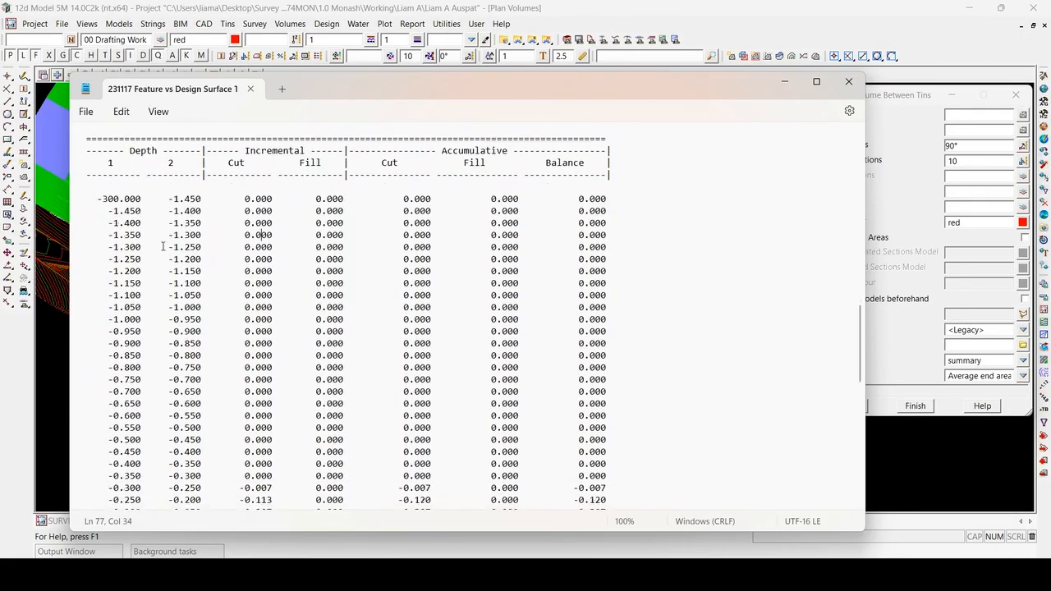
{"action": "left_click_drag", "start_coordinate": [123, 203], "coordinate": [302, 200]}
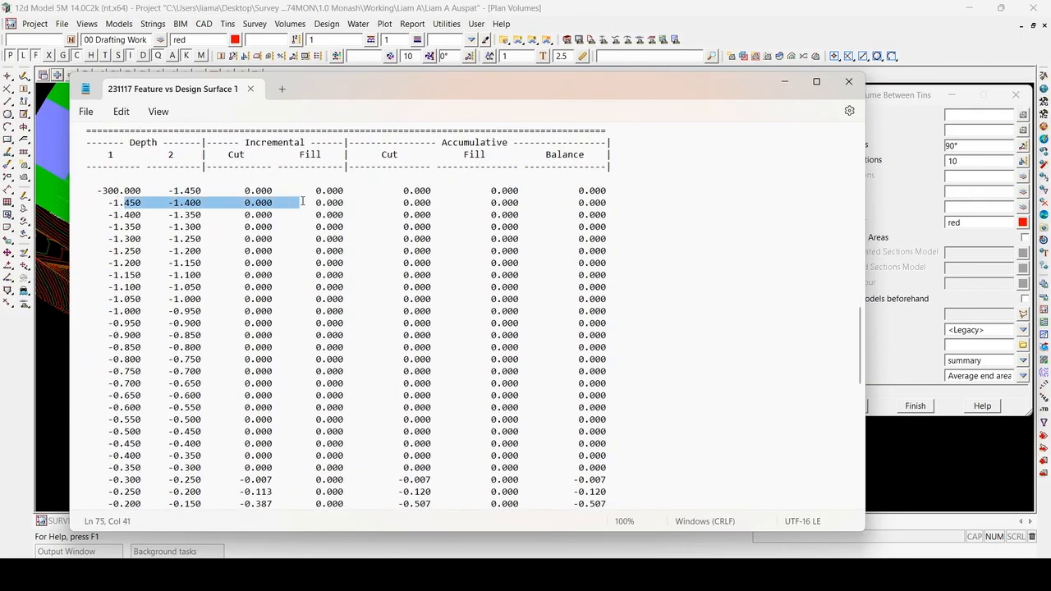
{"action": "left_click_drag", "start_coordinate": [776, 83], "coordinate": [621, 190]}
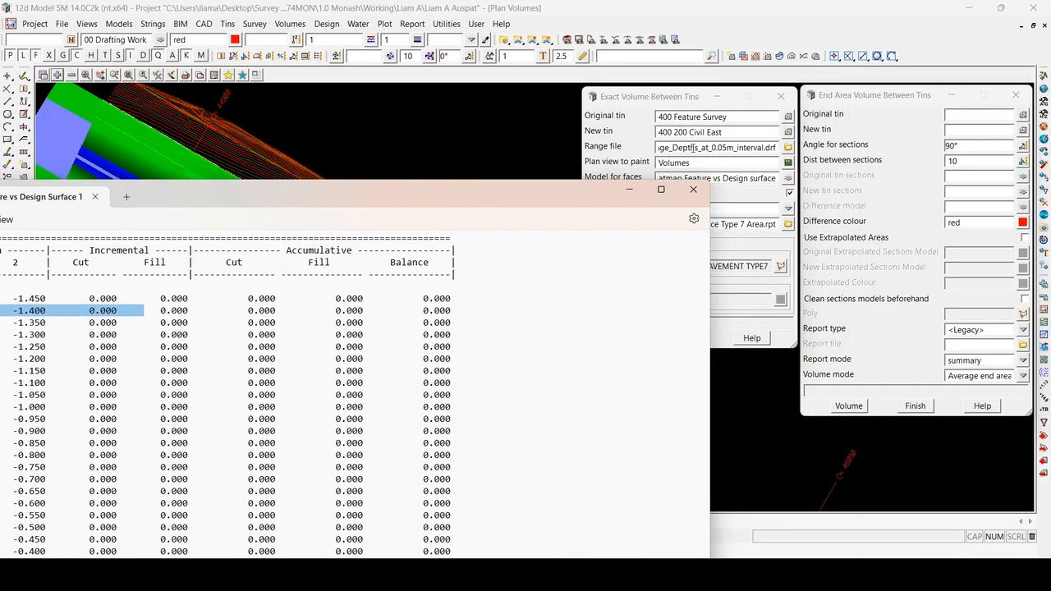
{"action": "left_click_drag", "start_coordinate": [465, 196], "coordinate": [689, 60]}
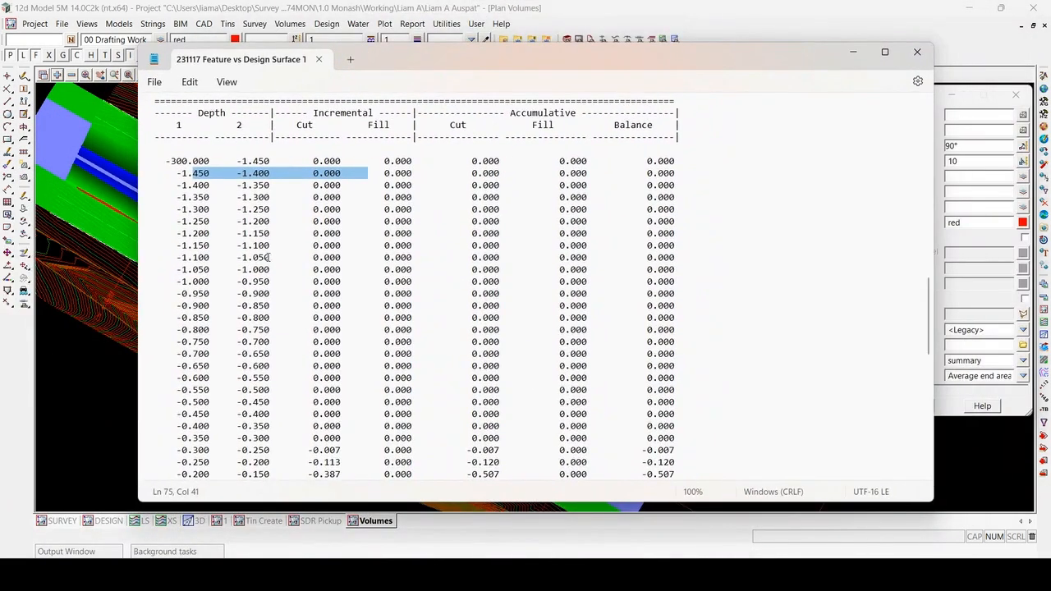
Step: Review the incremental and accumulative cut and fill volumes across all depth ranges of the report, including the deepest fill ranges
{"action": "scroll", "coordinate": [219, 204], "scroll_direction": "down", "scroll_amount": 1}
{"action": "scroll", "coordinate": [535, 246], "scroll_direction": "up", "scroll_amount": 2}
{"action": "scroll", "coordinate": [535, 265], "scroll_direction": "down", "scroll_amount": 5}
{"action": "scroll", "coordinate": [513, 258], "scroll_direction": "down", "scroll_amount": 1}
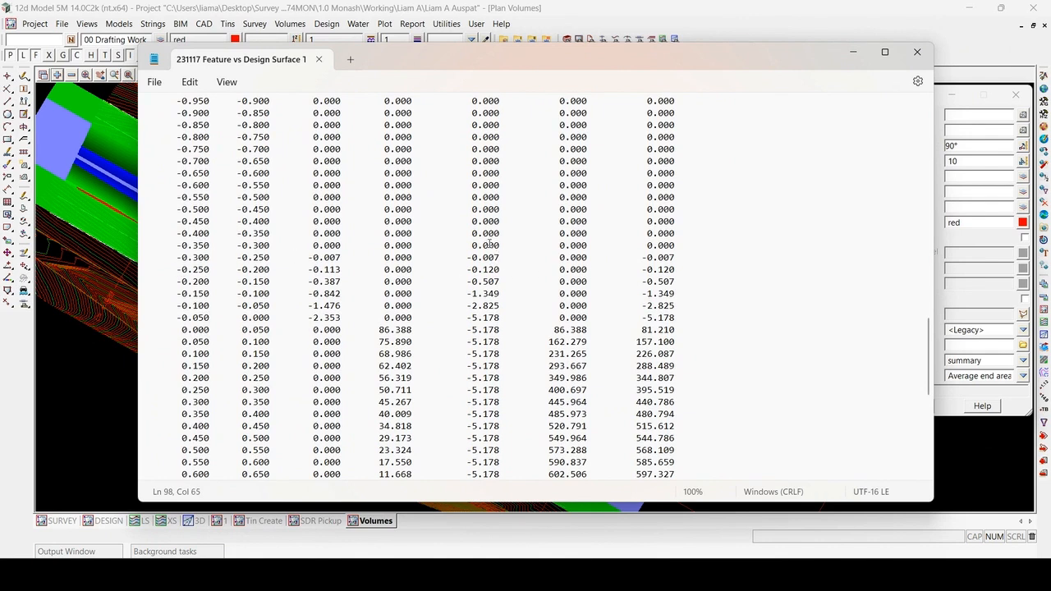
{"action": "scroll", "coordinate": [474, 264], "scroll_direction": "up", "scroll_amount": 3}
{"action": "scroll", "coordinate": [474, 265], "scroll_direction": "down", "scroll_amount": 6}
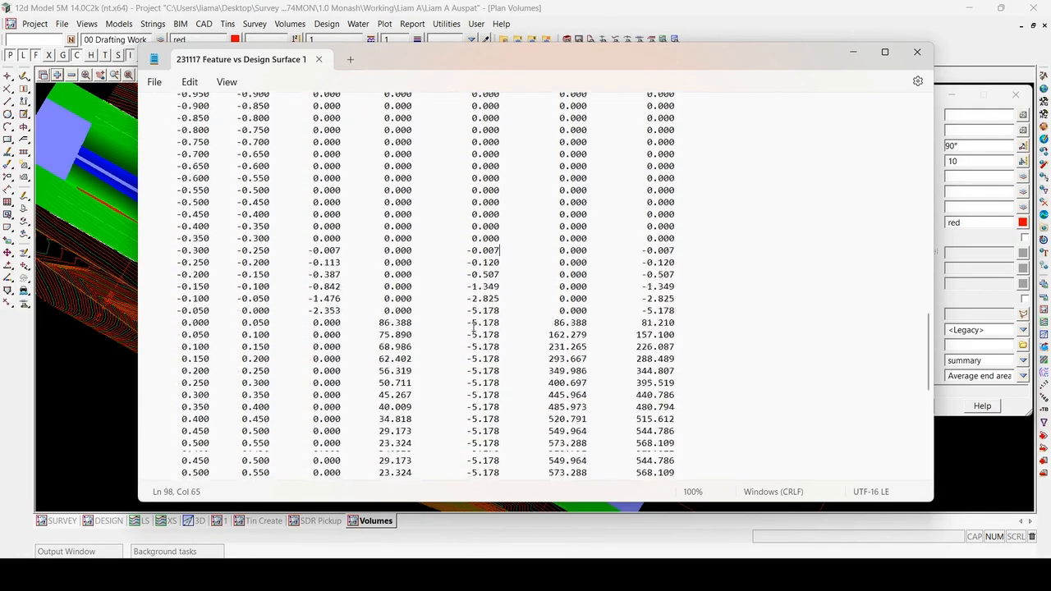
{"action": "scroll", "coordinate": [590, 234], "scroll_direction": "down", "scroll_amount": 1}
{"action": "scroll", "coordinate": [585, 271], "scroll_direction": "up", "scroll_amount": 9}
{"action": "scroll", "coordinate": [579, 319], "scroll_direction": "down", "scroll_amount": 10}
{"action": "scroll", "coordinate": [575, 295], "scroll_direction": "down", "scroll_amount": 5}
{"action": "left_click", "coordinate": [464, 260]}
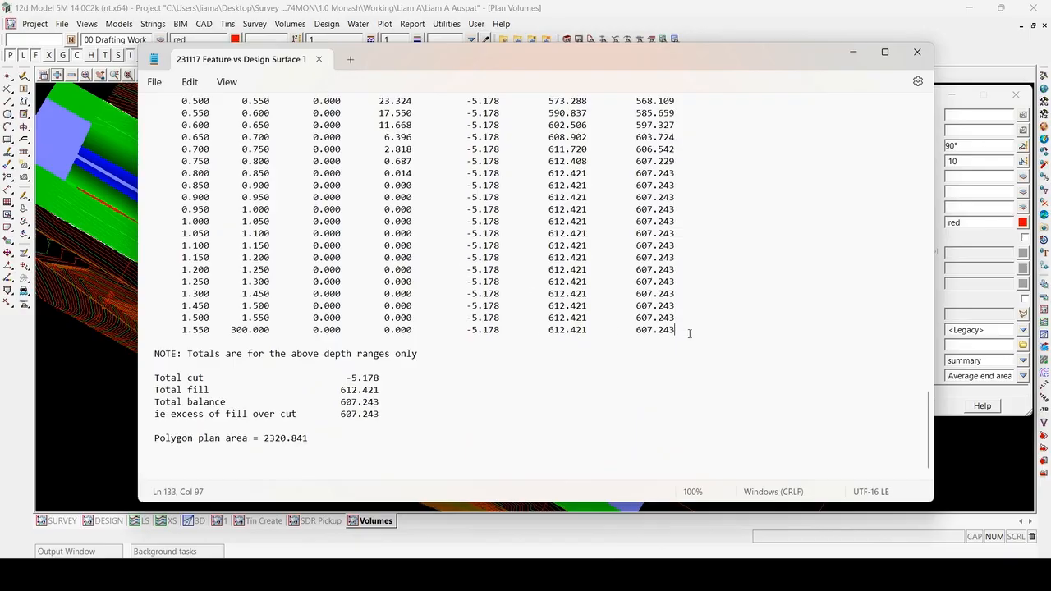
{"action": "left_click_drag", "start_coordinate": [689, 330], "coordinate": [233, 155]}
{"action": "scroll", "coordinate": [567, 262], "scroll_direction": "up", "scroll_amount": 3}
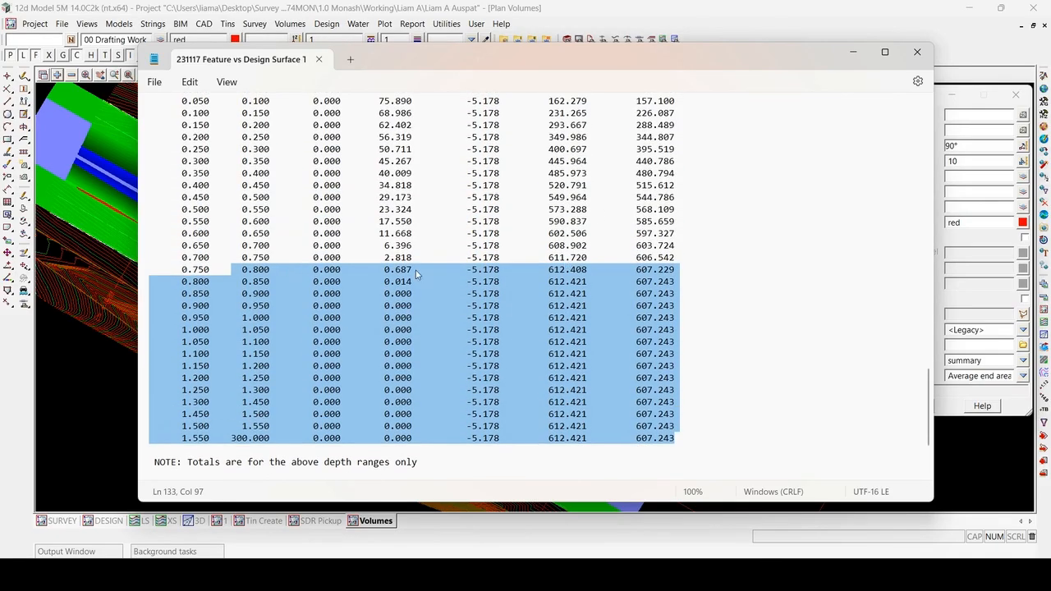
{"action": "scroll", "coordinate": [565, 274], "scroll_direction": "down", "scroll_amount": 3}
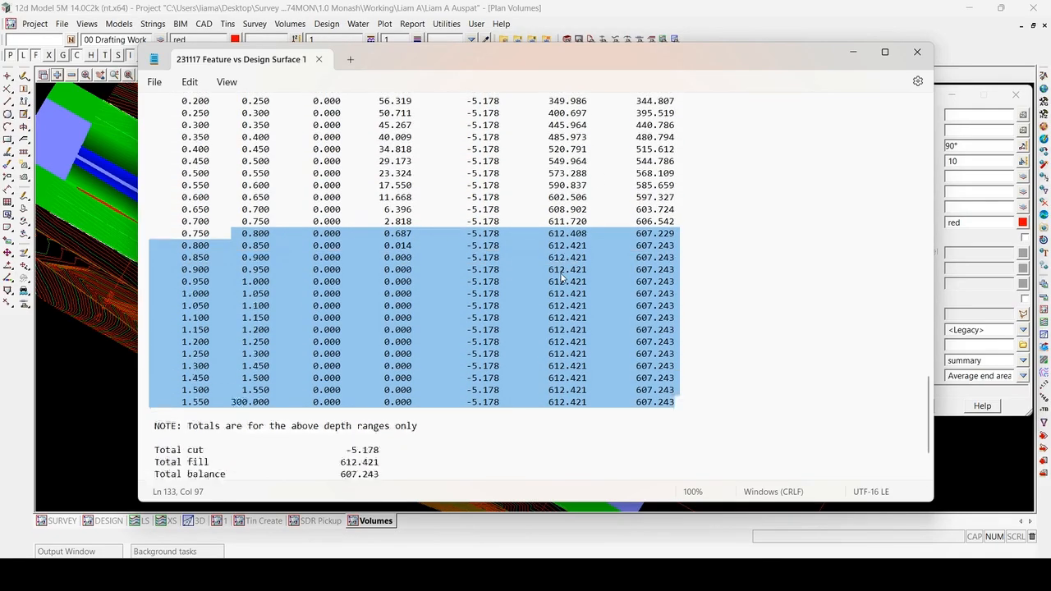
{"action": "left_click", "coordinate": [503, 354]}
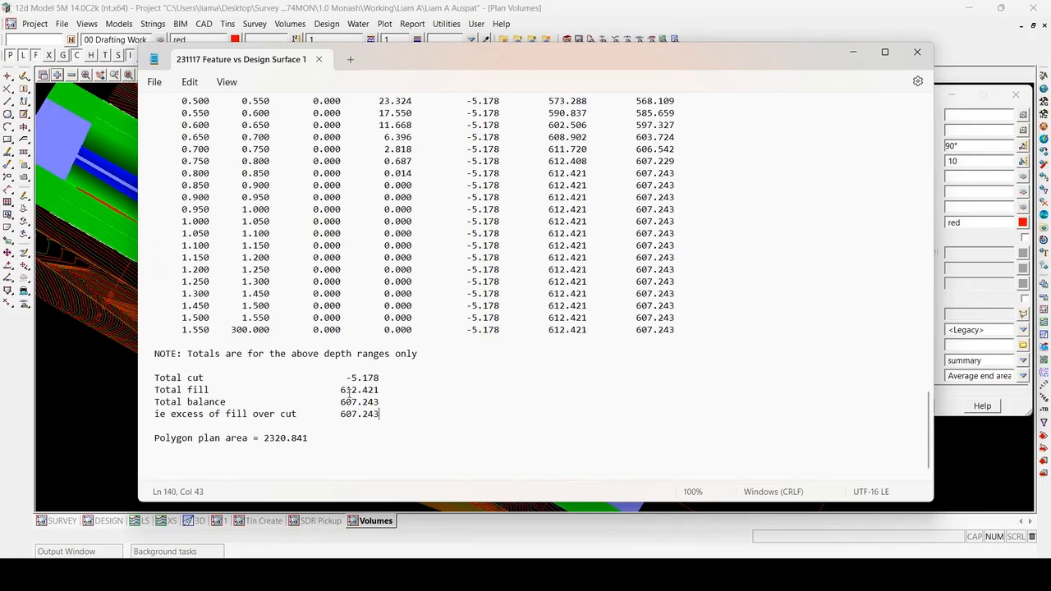
Step: Examine the excess of fill over cut, total cut and total fill at the end of the report, then return to the plan view
{"action": "left_click_drag", "start_coordinate": [389, 412], "coordinate": [319, 415]}
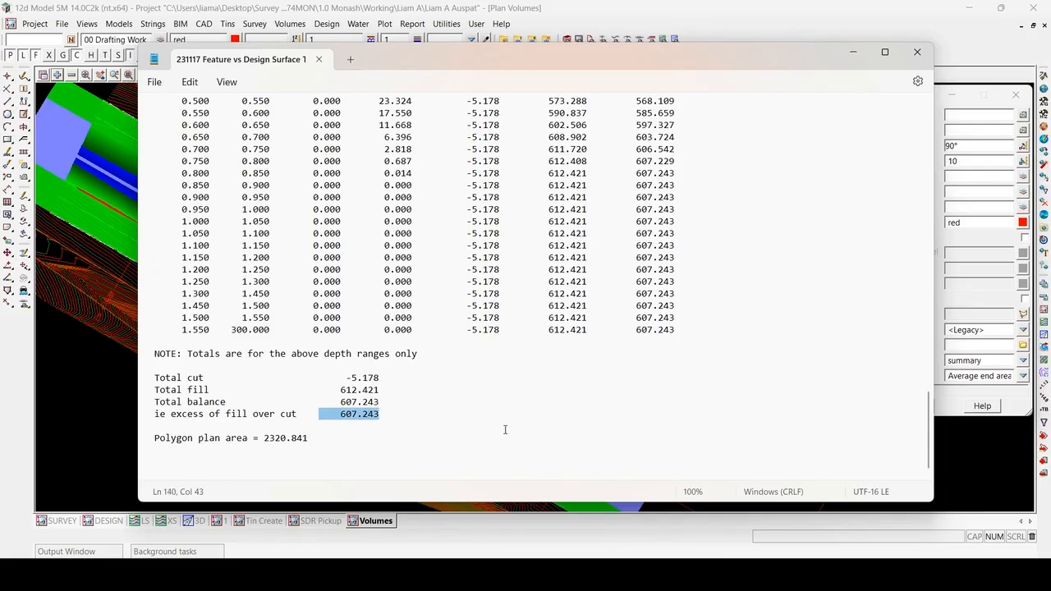
{"action": "left_click", "coordinate": [366, 415]}
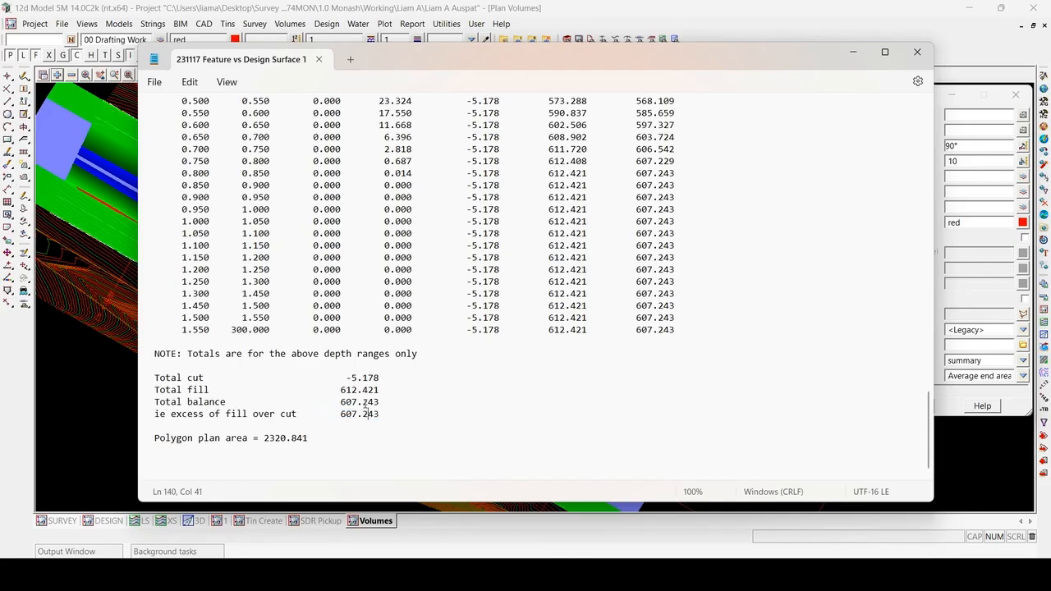
{"action": "left_click_drag", "start_coordinate": [392, 380], "coordinate": [310, 379]}
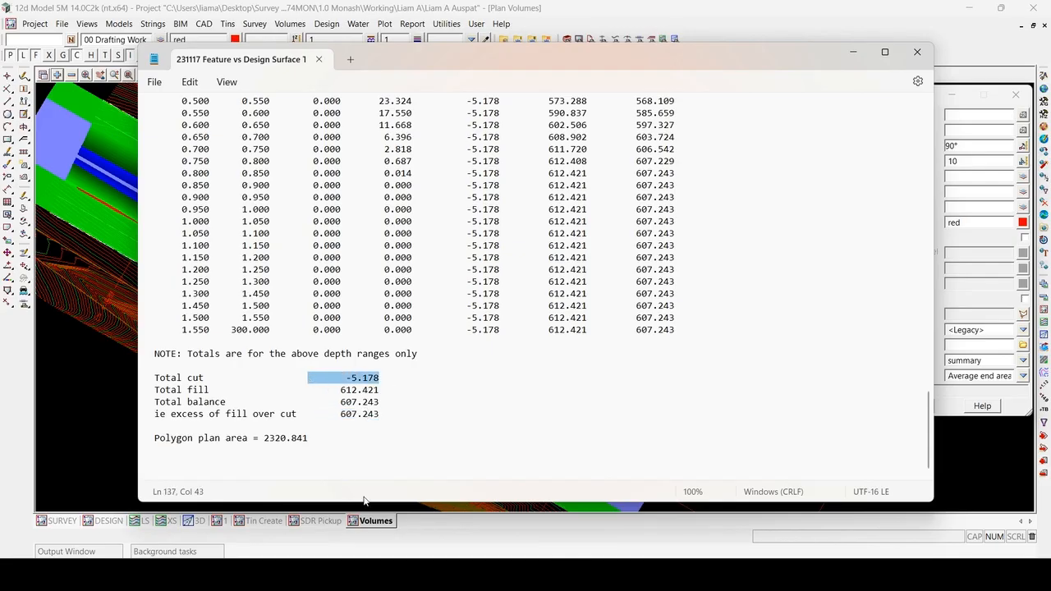
{"action": "left_click_drag", "start_coordinate": [379, 391], "coordinate": [290, 388]}
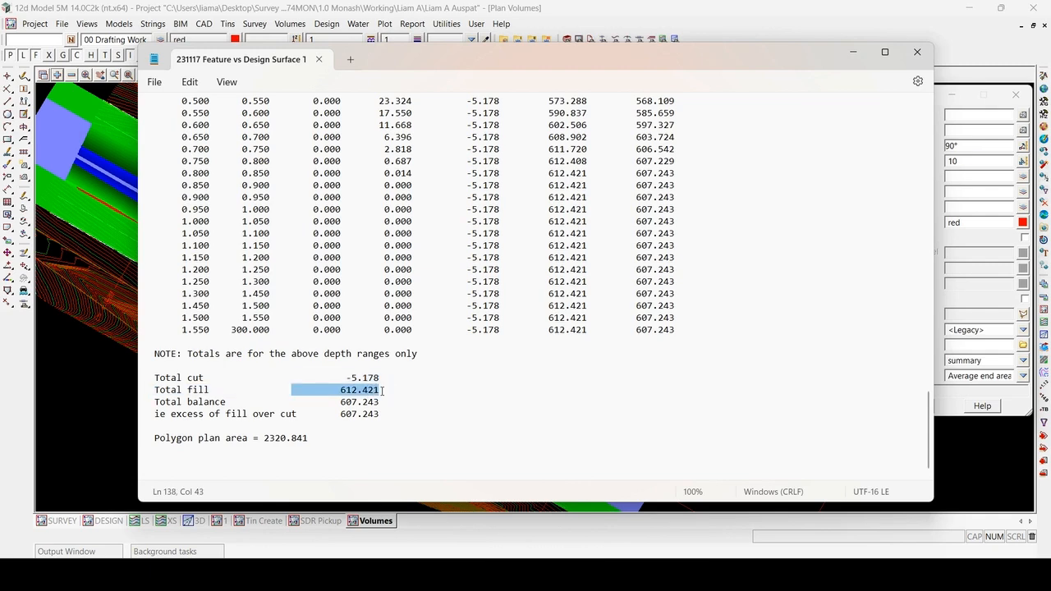
{"action": "left_click", "coordinate": [41, 417]}
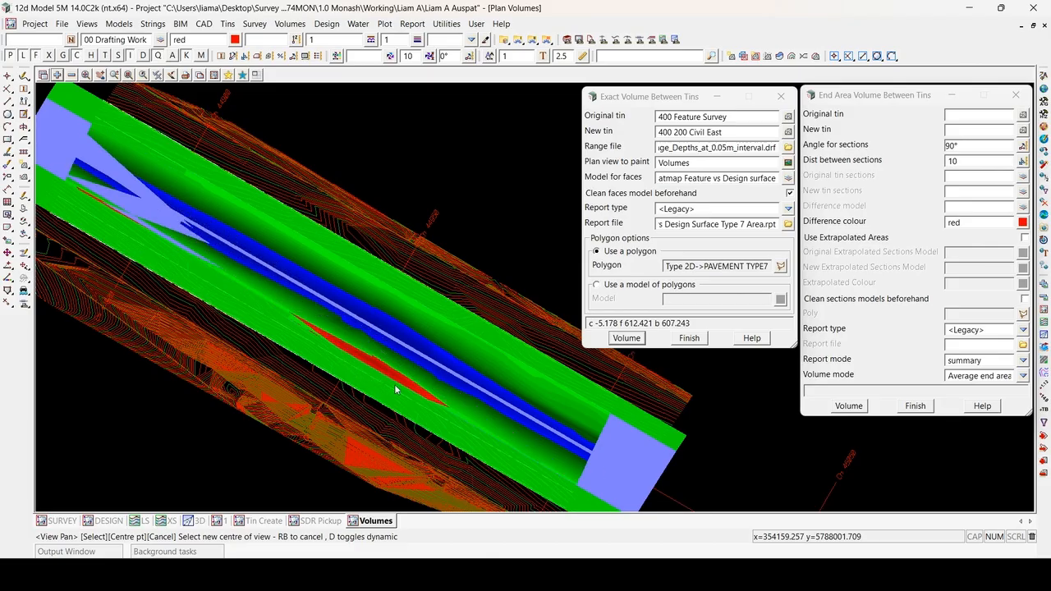
Step: Arrange the Volumes plan view and the 3D perspective view side by side, each filling half of the workspace
{"action": "right_click", "coordinate": [345, 343]}
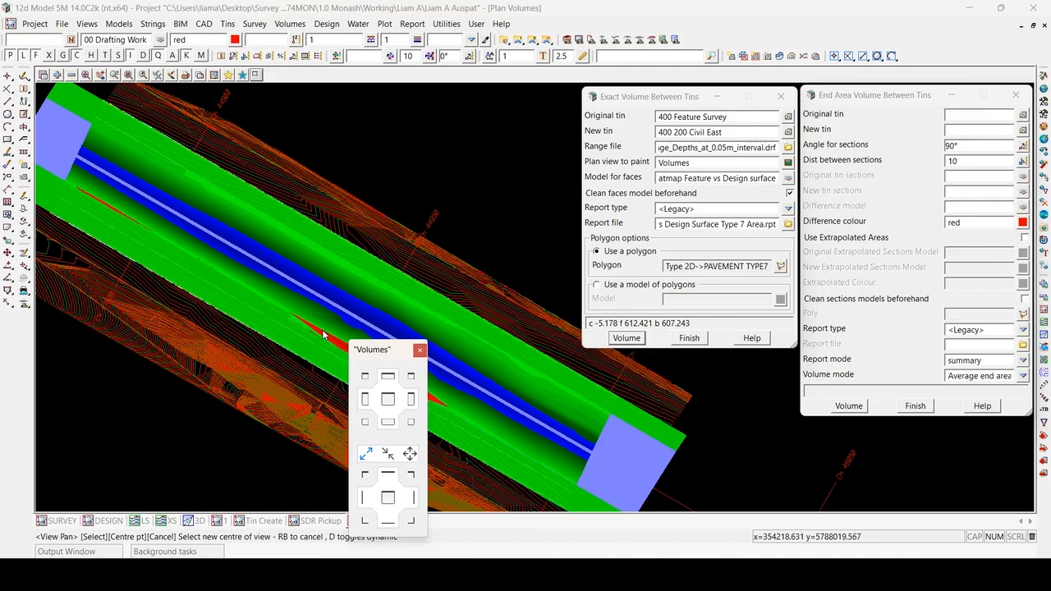
{"action": "left_click", "coordinate": [420, 350]}
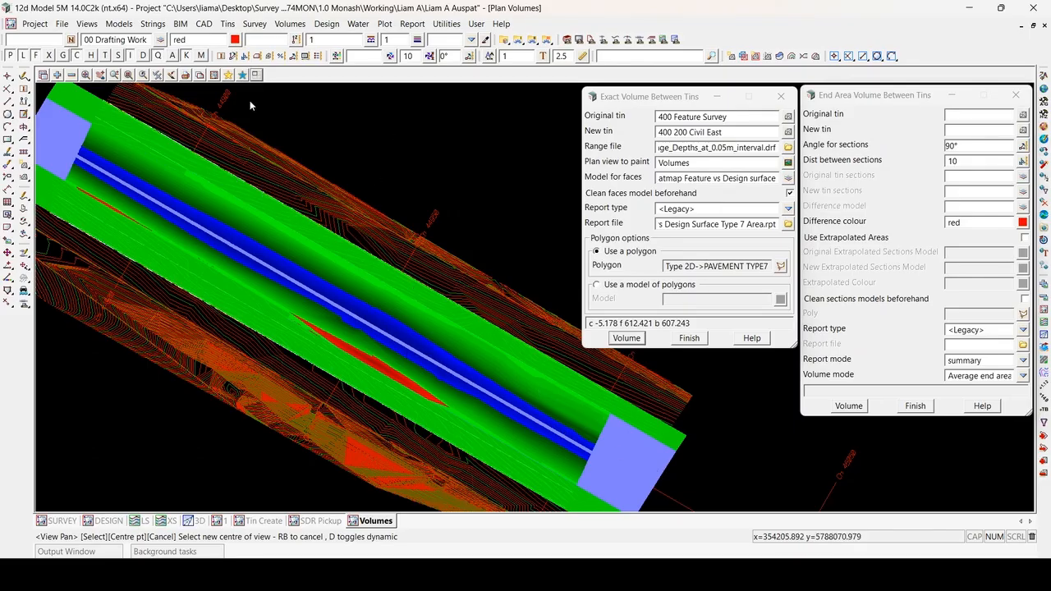
{"action": "left_click", "coordinate": [195, 521]}
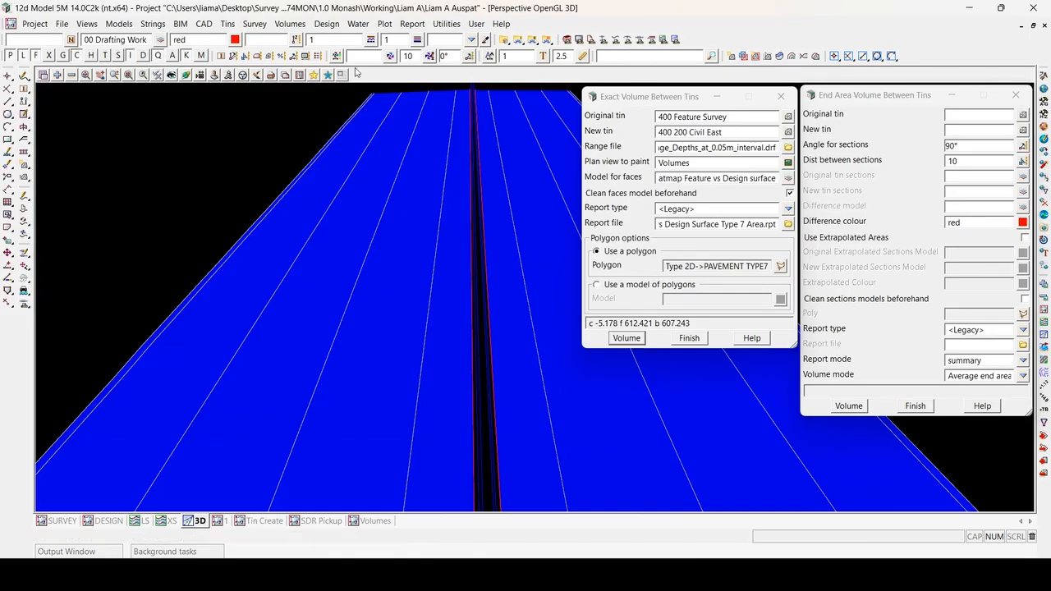
{"action": "left_click", "coordinate": [400, 135]}
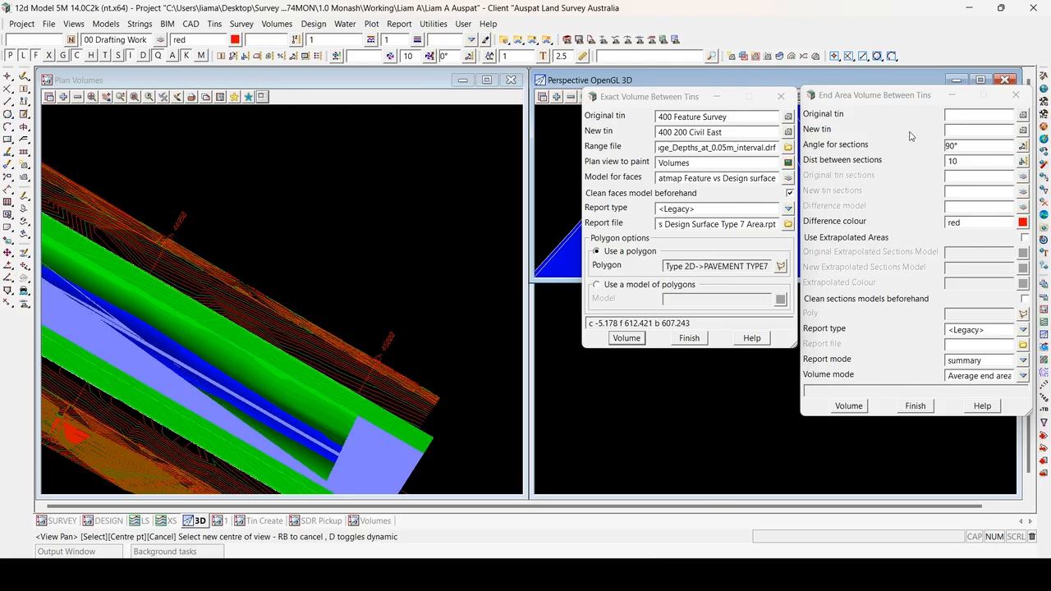
{"action": "left_click", "coordinate": [79, 101]}
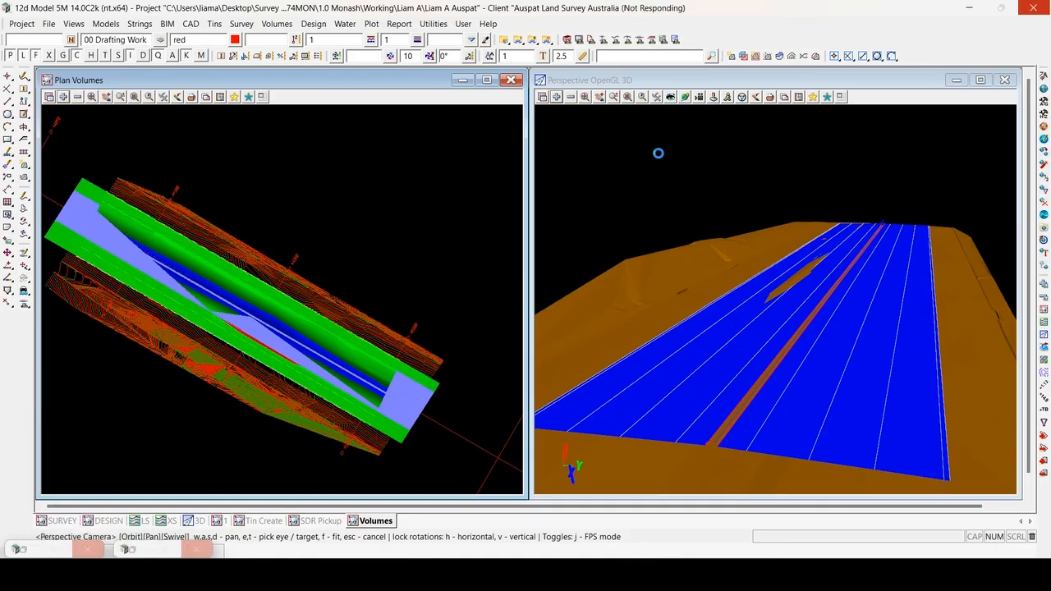
{"action": "left_click", "coordinate": [815, 272]}
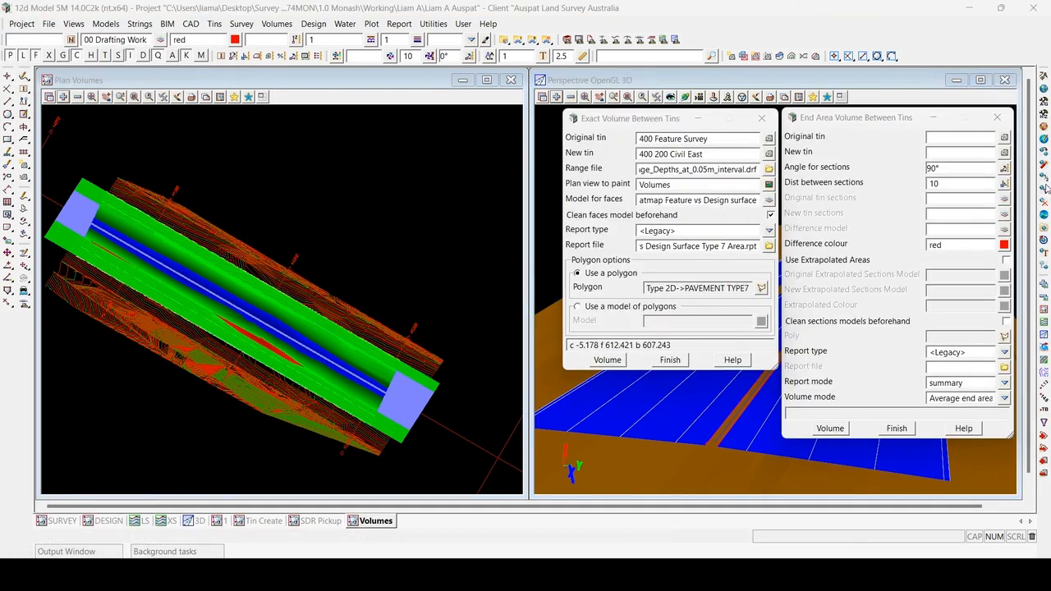
Step: Remove the model "Heatmap Feature vs Design surface" from the Volumes plan view
{"action": "left_click", "coordinate": [77, 96]}
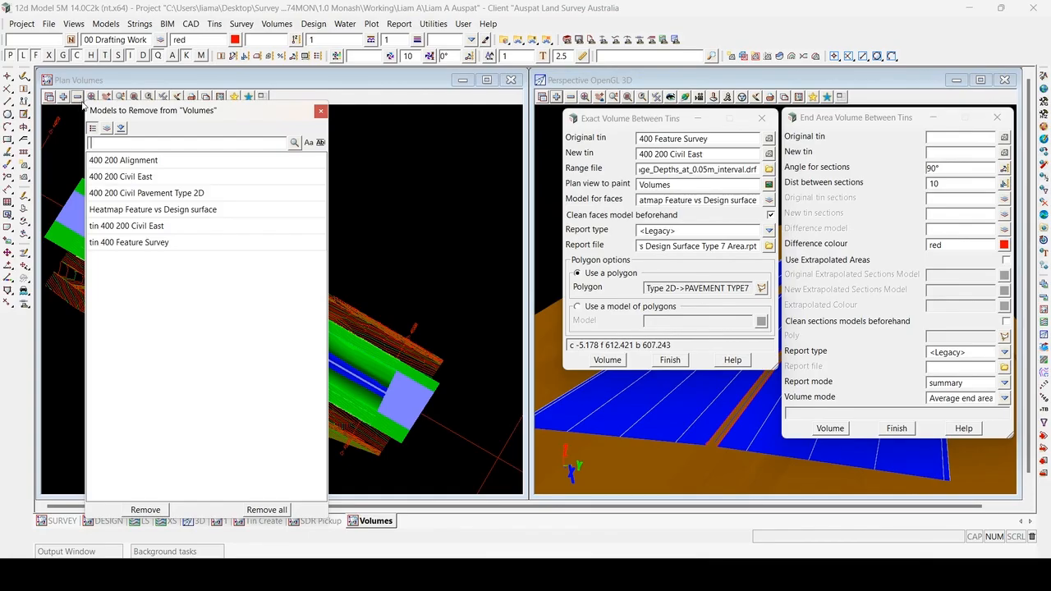
{"action": "left_click", "coordinate": [126, 211]}
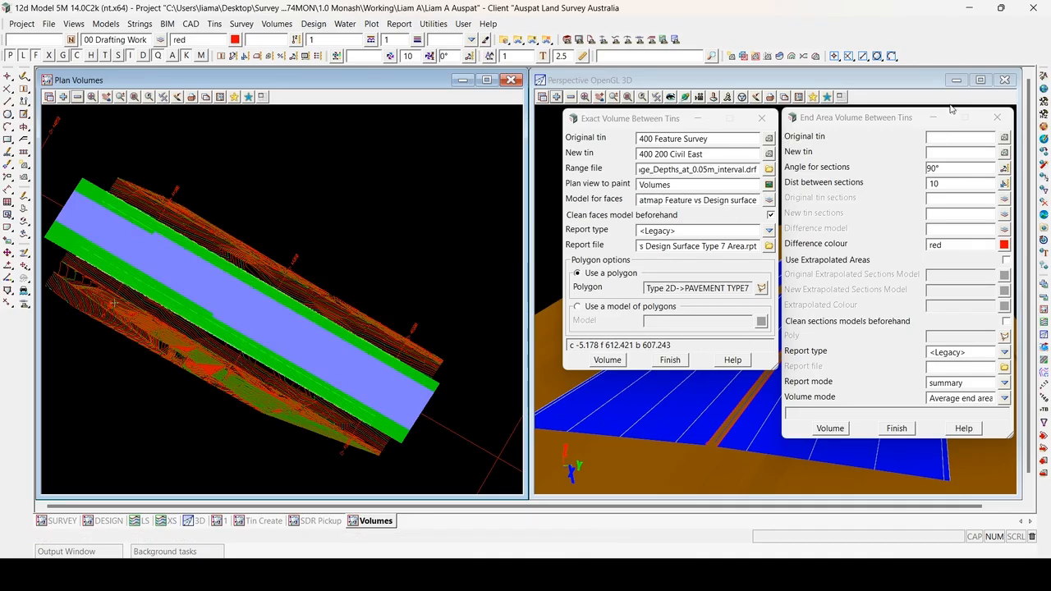
Step: Minimise the Exact Volume dialog and set 400 Feature Survey as original tin and 400 200 Civil East as new tin for the end-area volume
{"action": "left_click", "coordinate": [653, 123]}
{"action": "left_click", "coordinate": [878, 124]}
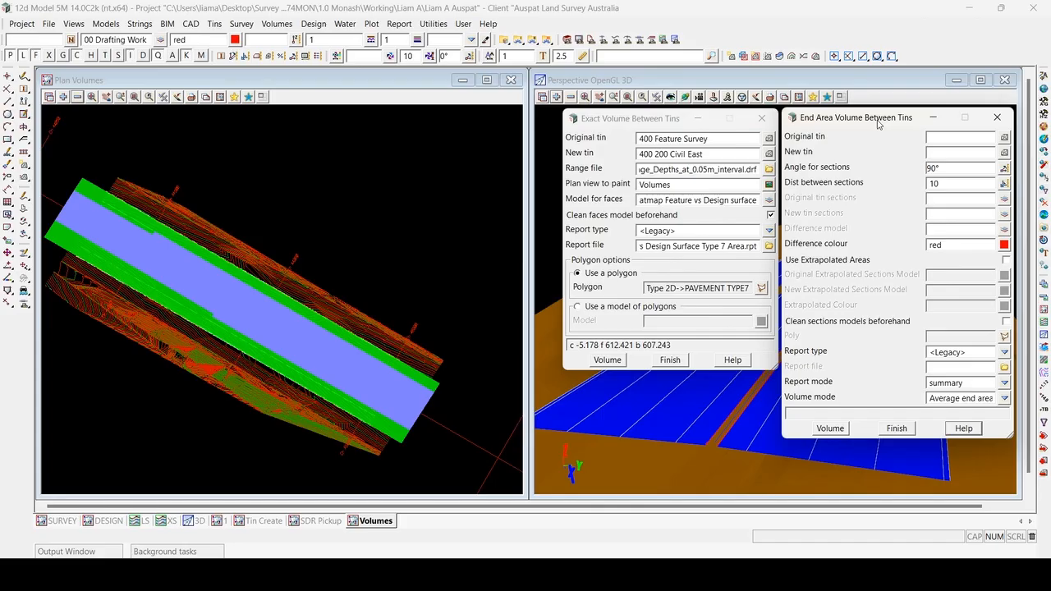
{"action": "left_click", "coordinate": [698, 118]}
{"action": "left_click_drag", "start_coordinate": [849, 117], "coordinate": [647, 128]}
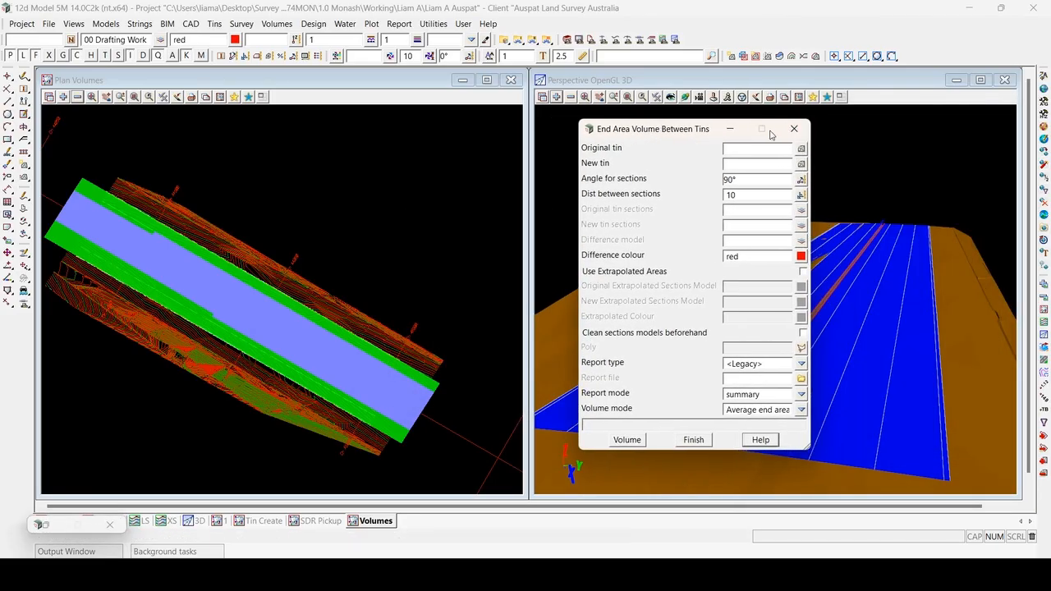
{"action": "left_click", "coordinate": [802, 147]}
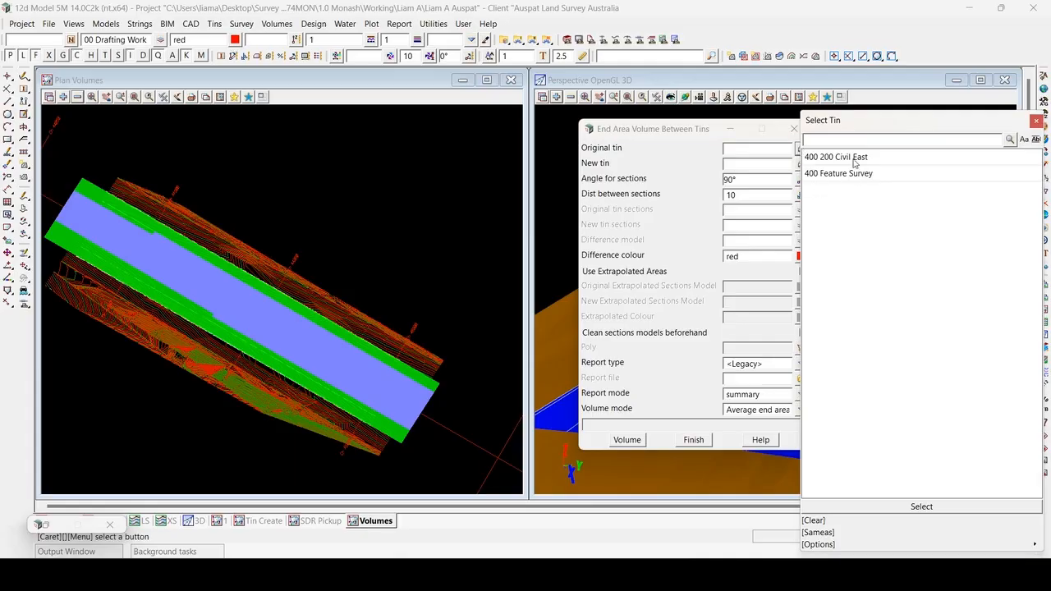
{"action": "left_click", "coordinate": [855, 174]}
{"action": "left_click", "coordinate": [802, 165]}
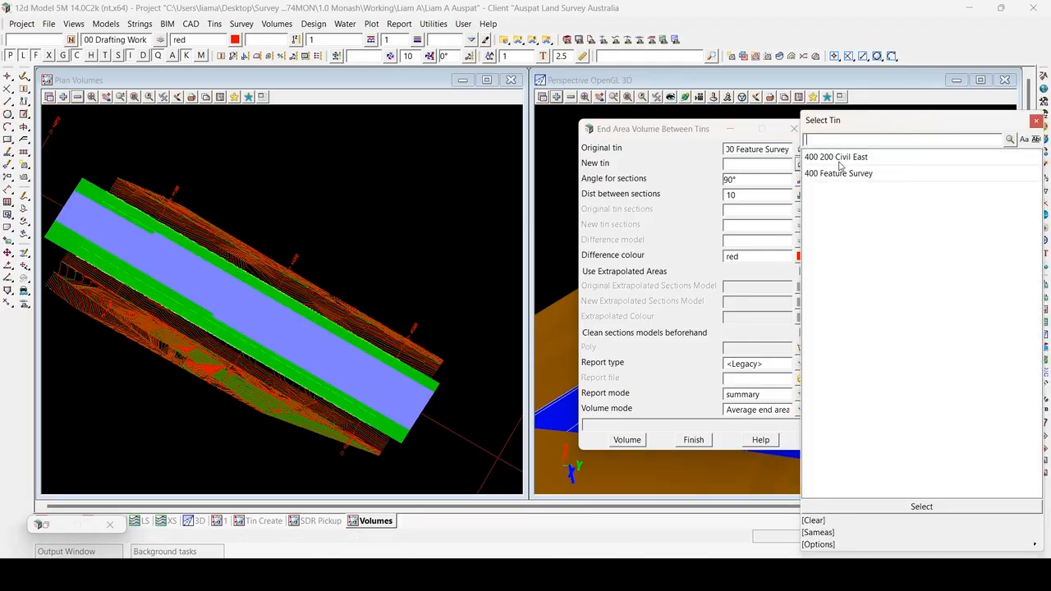
{"action": "left_click", "coordinate": [851, 157]}
{"action": "left_click_drag", "start_coordinate": [638, 135], "coordinate": [783, 138]}
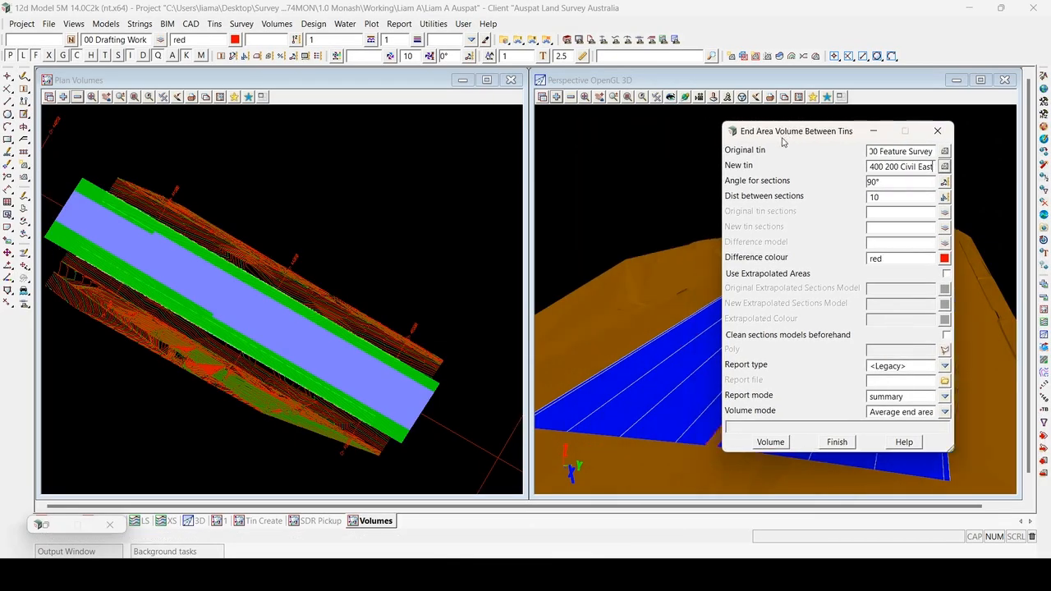
Step: Examine the pavement corridor in the Volumes plan view in relation to the angle and distance settings for the end-area sections
{"action": "left_click", "coordinate": [896, 182]}
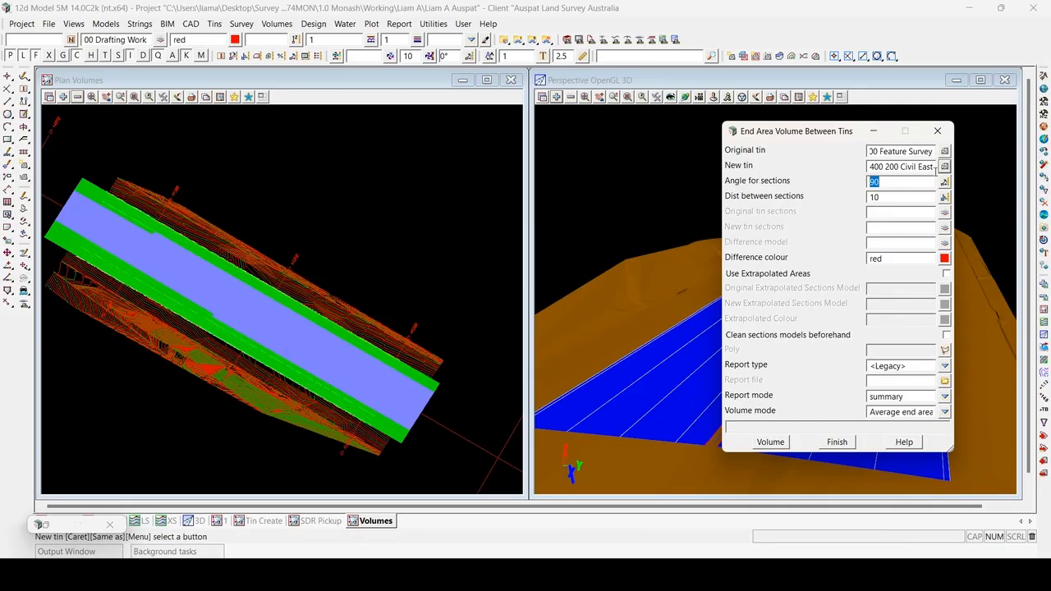
{"action": "left_click", "coordinate": [183, 226]}
{"action": "scroll", "coordinate": [469, 309], "scroll_direction": "down", "scroll_amount": 1}
{"action": "scroll", "coordinate": [77, 263], "scroll_direction": "up", "scroll_amount": 2}
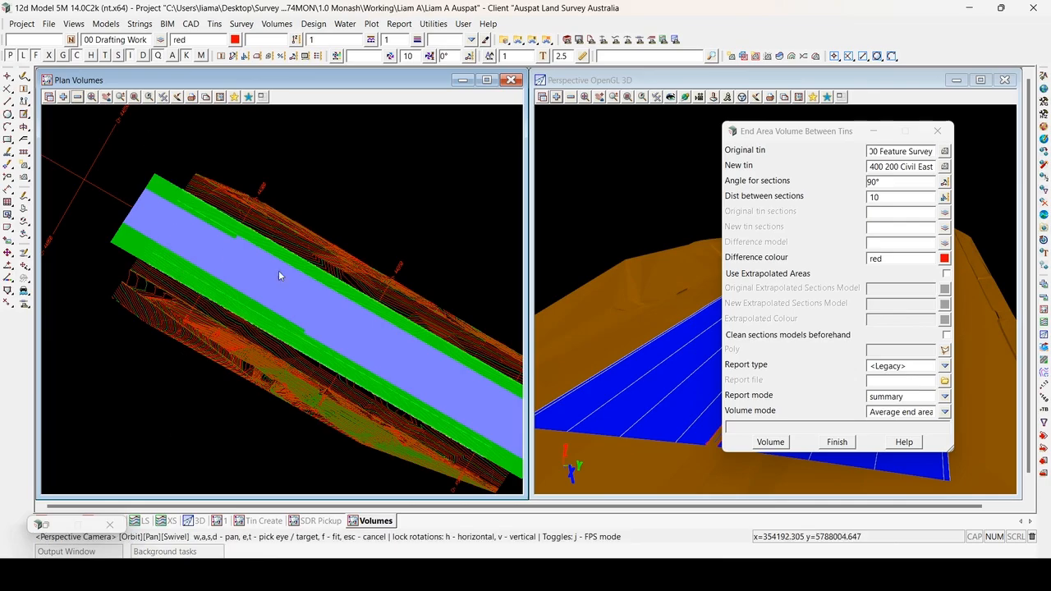
{"action": "scroll", "coordinate": [300, 256], "scroll_direction": "down", "scroll_amount": 2}
{"action": "scroll", "coordinate": [276, 266], "scroll_direction": "up", "scroll_amount": 1}
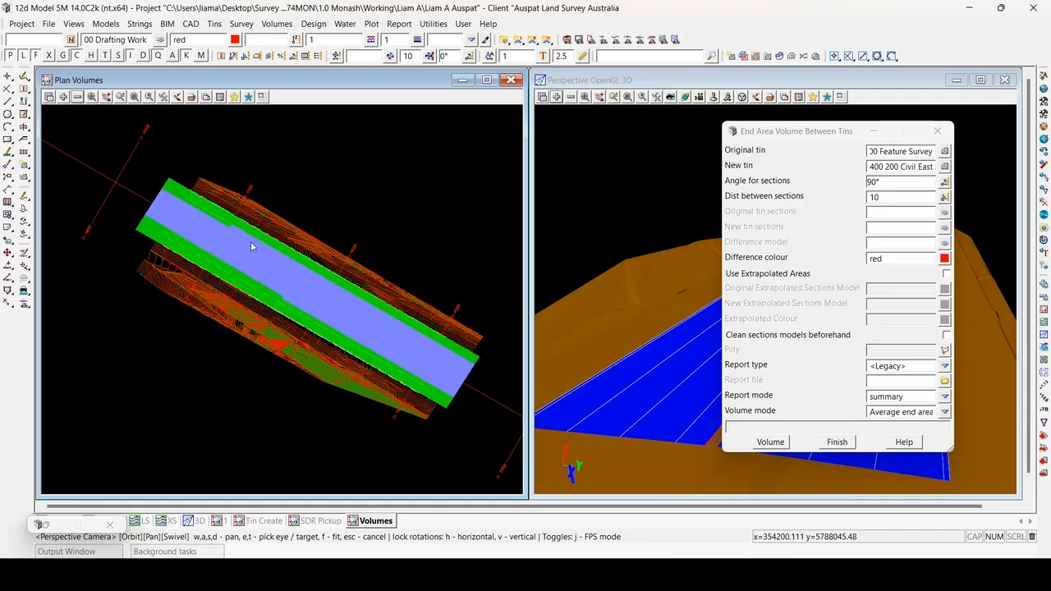
{"action": "left_click", "coordinate": [815, 146]}
{"action": "left_click_drag", "start_coordinate": [804, 133], "coordinate": [854, 110]}
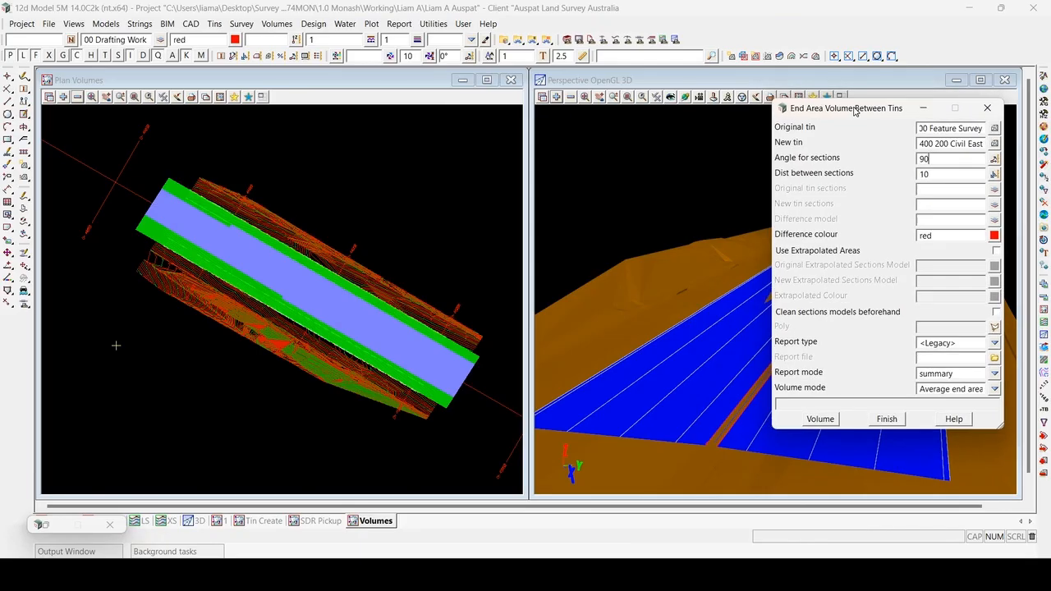
{"action": "key", "text": "Tab"}
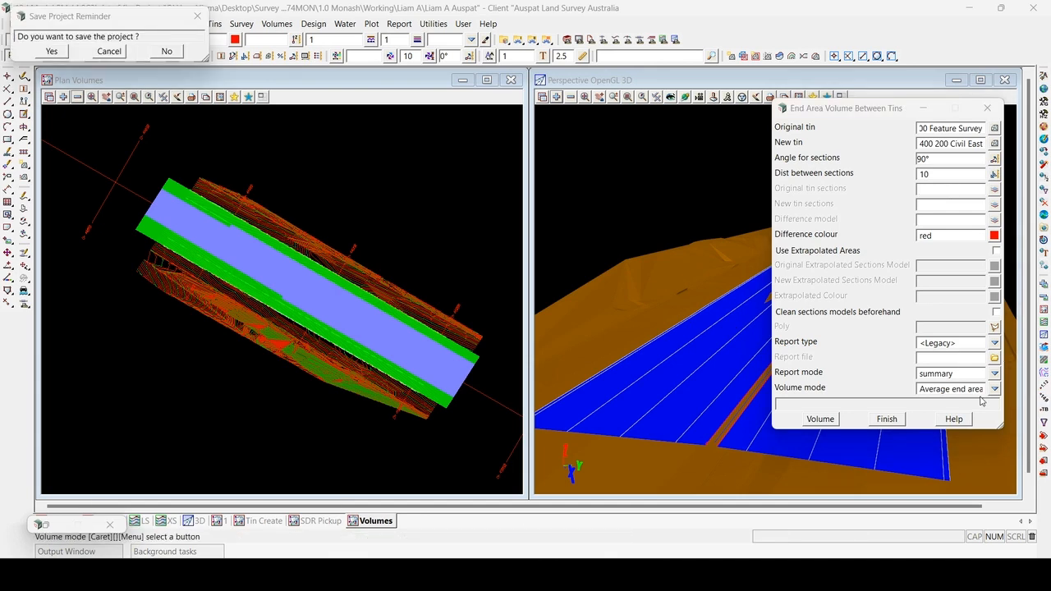
Step: Enter "xs 400 200 Civil East" as the model name for both the original tin sections and the new tin sections
{"action": "left_click", "coordinate": [938, 187]}
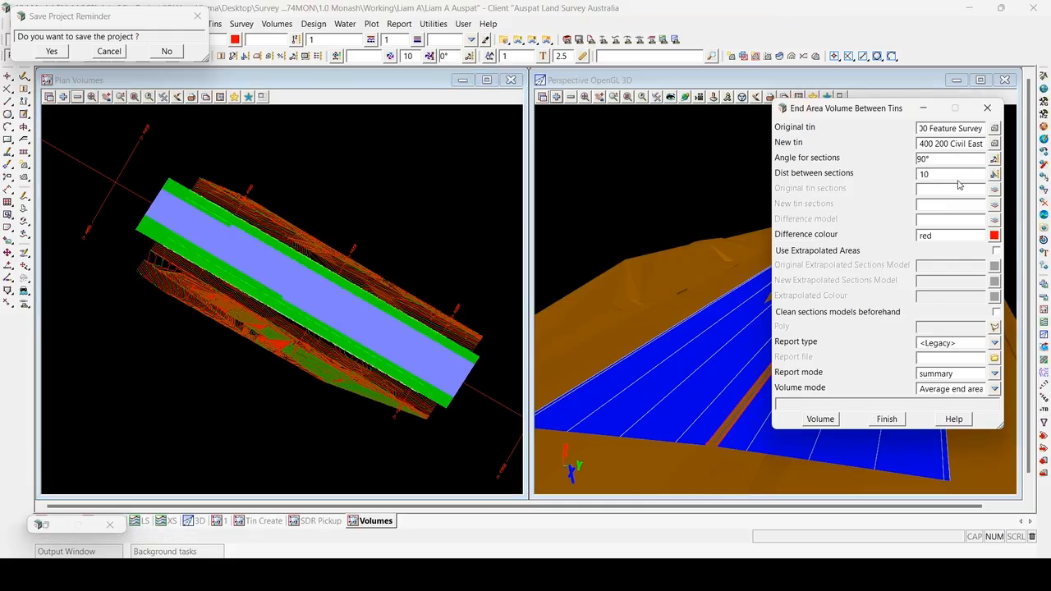
{"action": "left_click_drag", "start_coordinate": [847, 113], "coordinate": [595, 134]}
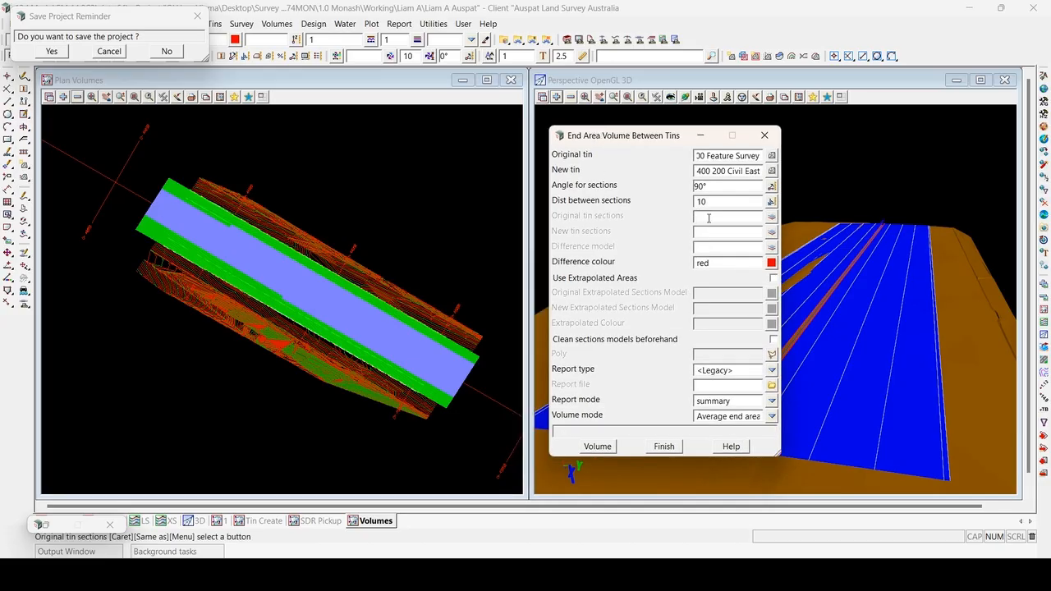
{"action": "type", "text": "xs design civil"}
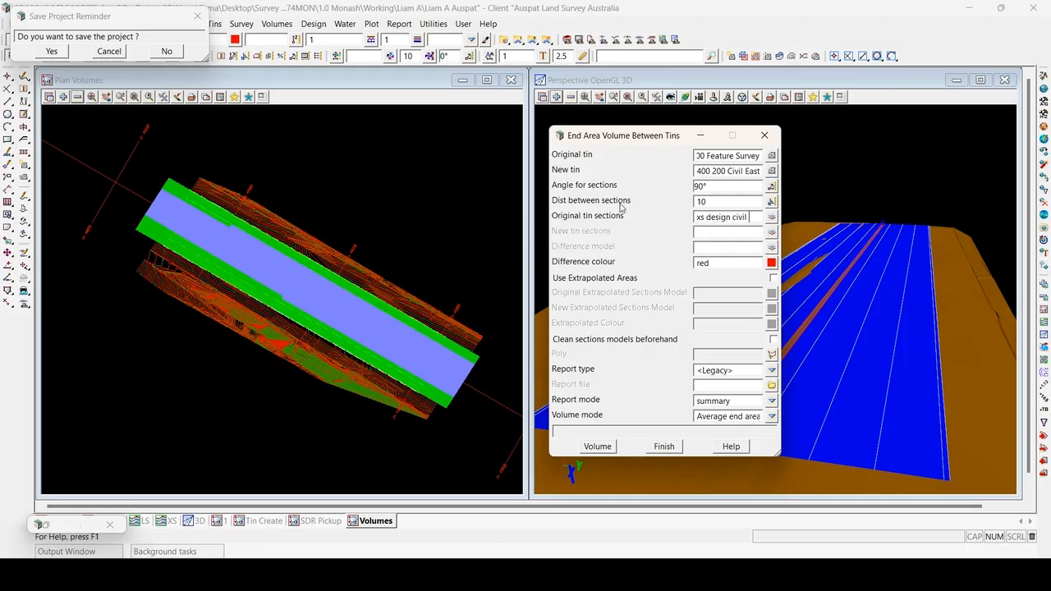
{"action": "left_click_drag", "start_coordinate": [699, 171], "coordinate": [892, 150]}
{"action": "key", "text": "ctrl+c"}
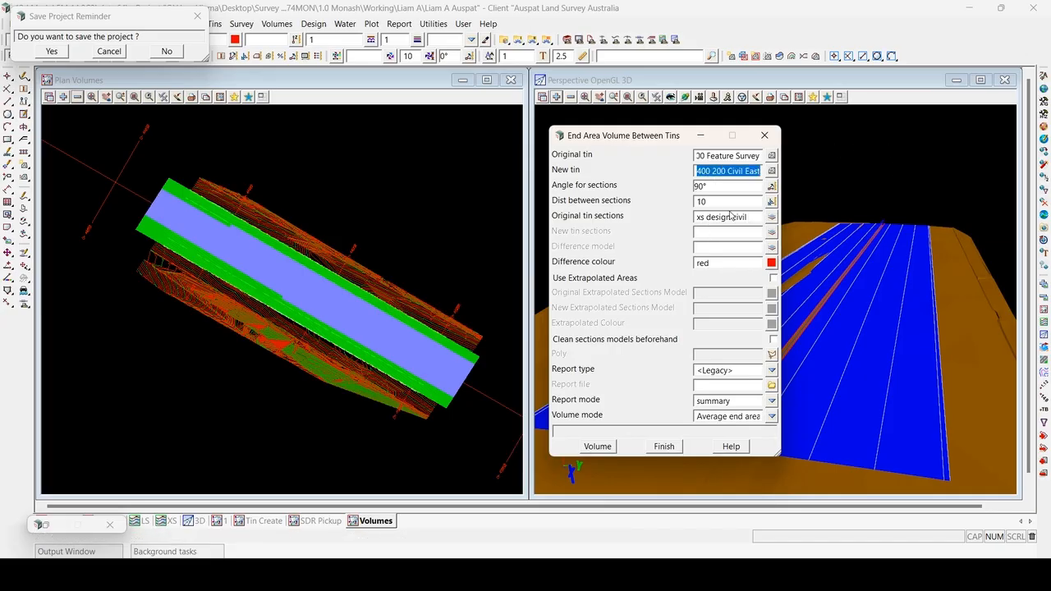
{"action": "left_click_drag", "start_coordinate": [707, 218], "coordinate": [787, 215]}
{"action": "key", "text": "ctrl+v"}
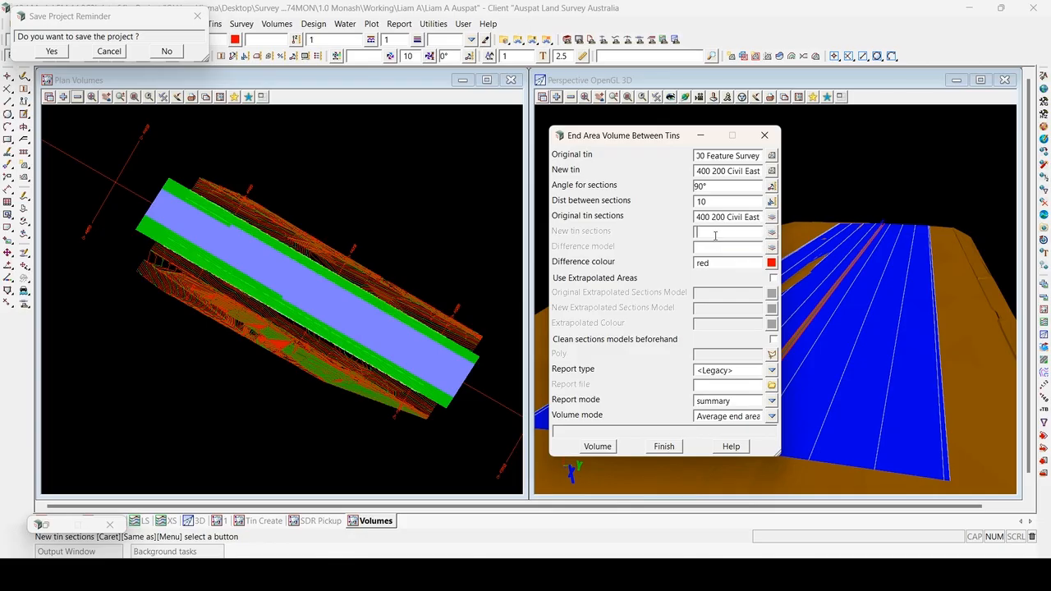
{"action": "left_click_drag", "start_coordinate": [761, 214], "coordinate": [555, 220]}
{"action": "key", "text": "ctrl+c"}
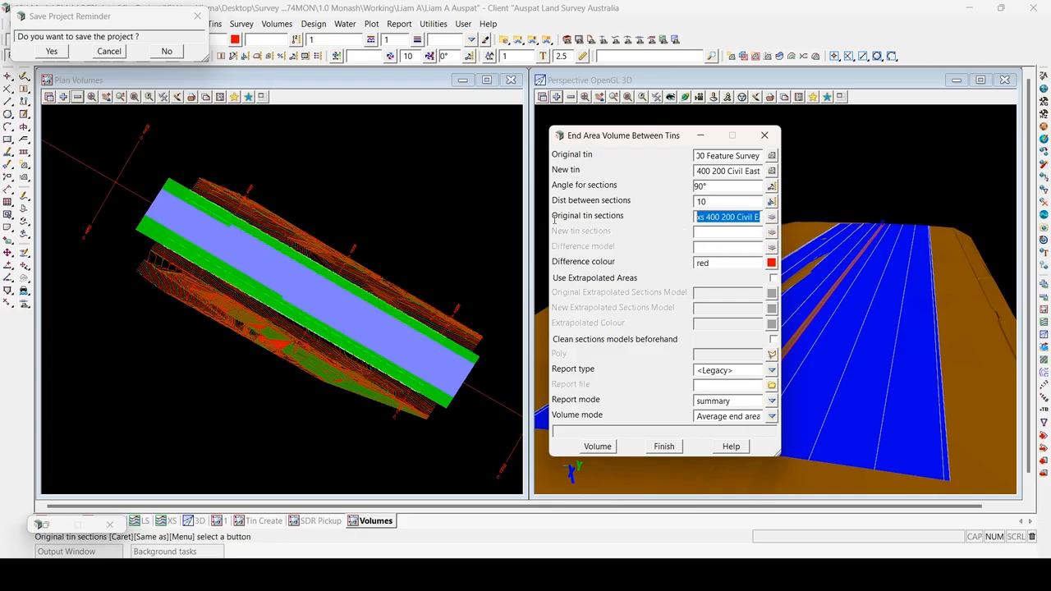
{"action": "left_click", "coordinate": [723, 235]}
{"action": "key", "text": "ctrl+v"}
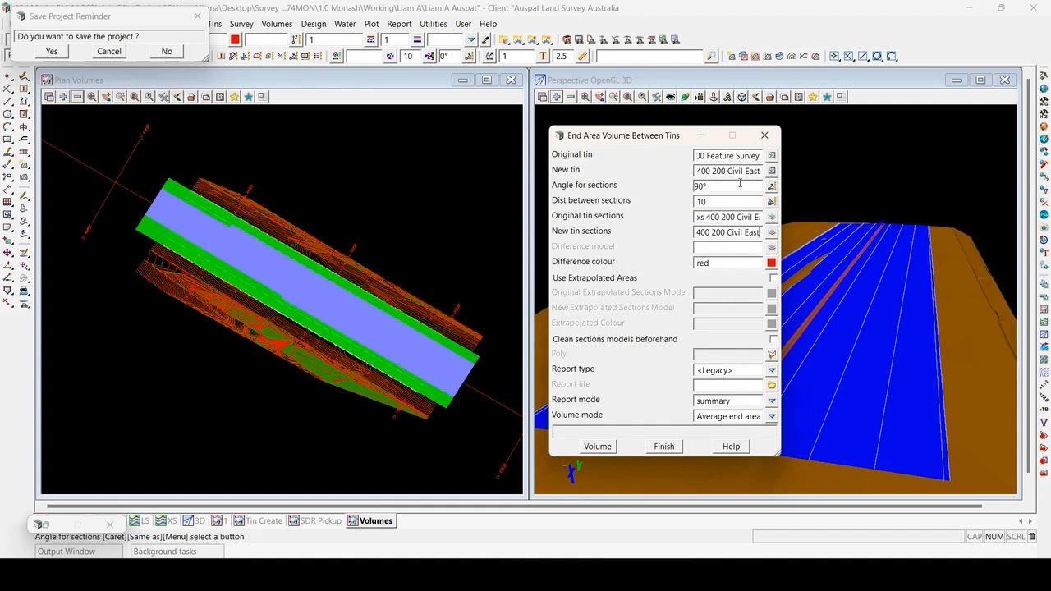
Step: Change the original tin sections model name to "xs 400 Feature Survey", reusing the original tin's name
{"action": "left_click_drag", "start_coordinate": [760, 156], "coordinate": [580, 146]}
{"action": "key", "text": "ctrl+c"}
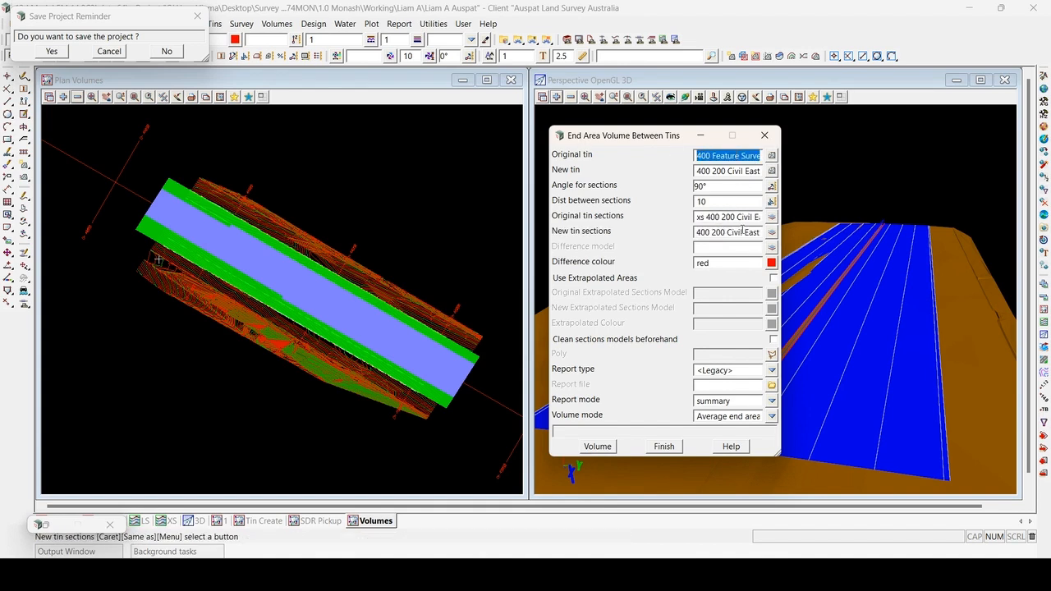
{"action": "left_click_drag", "start_coordinate": [706, 218], "coordinate": [960, 210]}
{"action": "key", "text": "ctrl+v"}
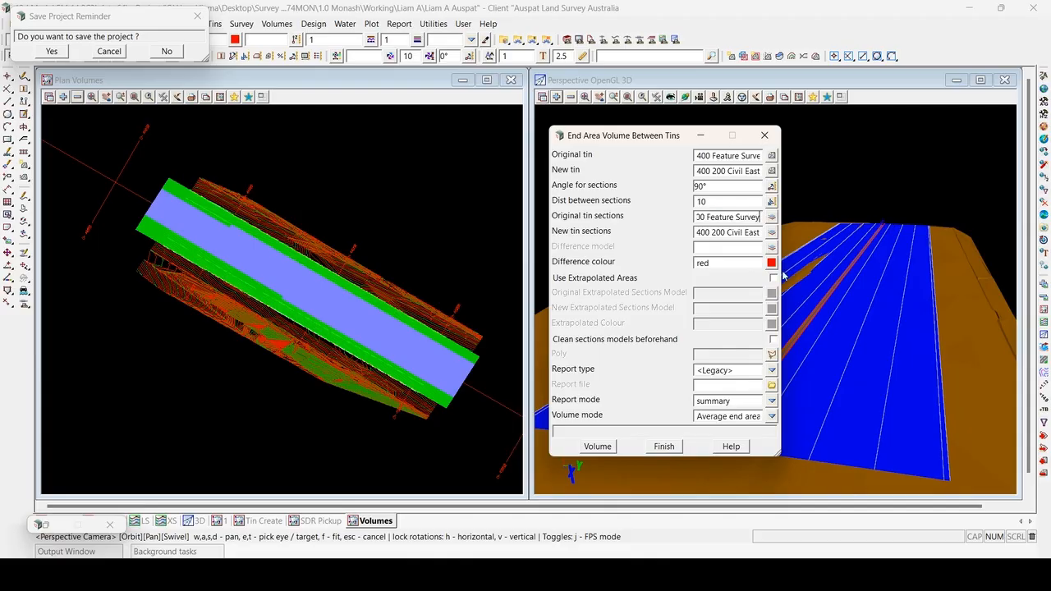
Step: Name the difference model "xs difference" and set the difference colour to cyan
{"action": "left_click", "coordinate": [735, 252]}
{"action": "type", "text": "xs"}
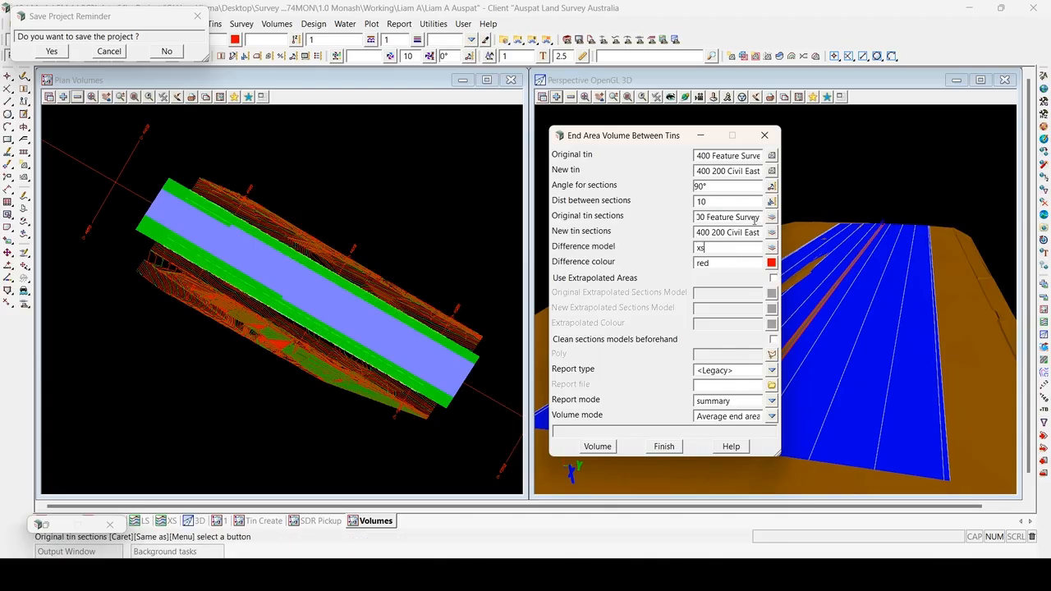
{"action": "type", "text": " difference"}
{"action": "left_click", "coordinate": [729, 263]}
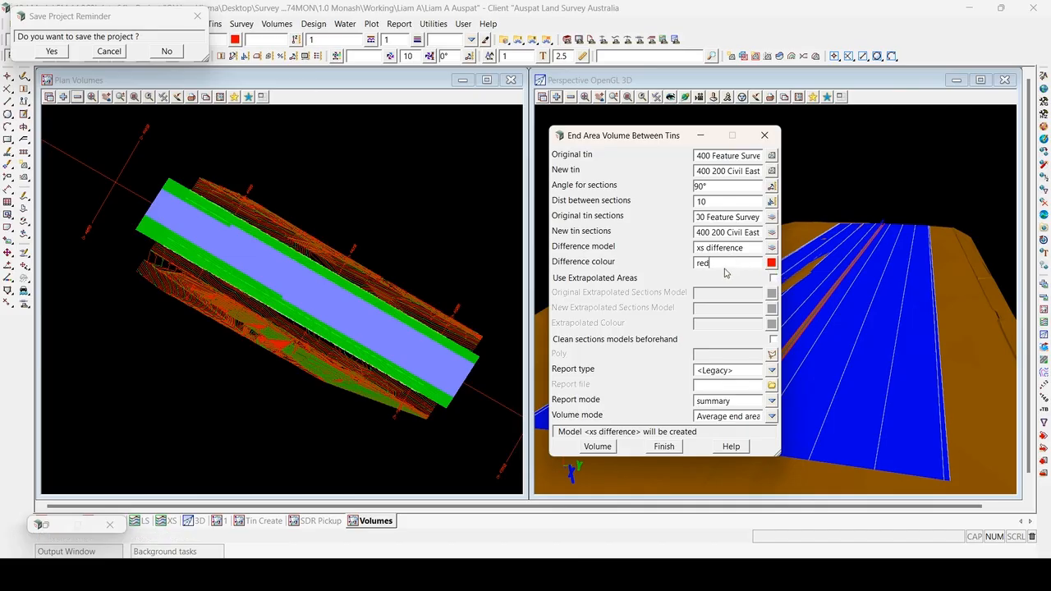
{"action": "left_click", "coordinate": [771, 262]}
{"action": "double_click", "coordinate": [908, 214]}
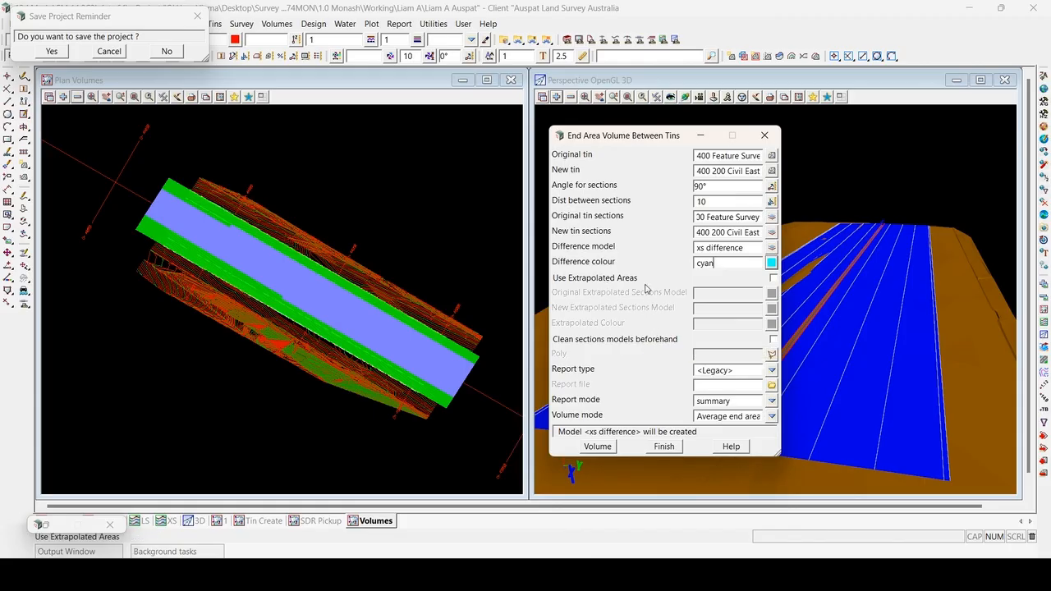
Step: Enable cleaning of the sections models beforehand and pick the PAVEMENT TYPE7 string in the plan view as the bounding polygon
{"action": "left_click_drag", "start_coordinate": [601, 135], "coordinate": [588, 113]}
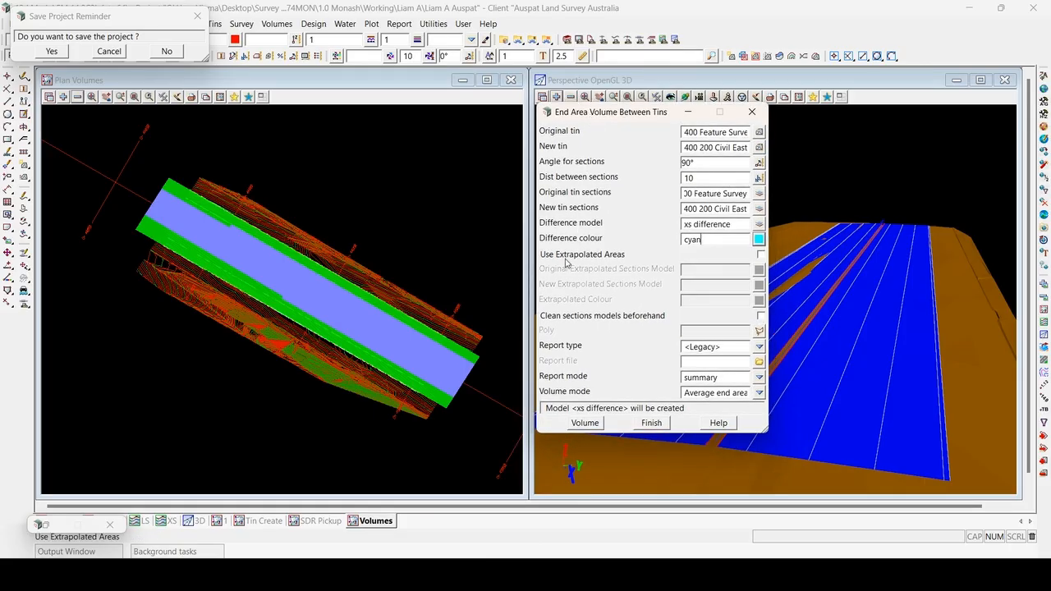
{"action": "left_click", "coordinate": [649, 319]}
{"action": "left_click", "coordinate": [759, 331]}
{"action": "scroll", "coordinate": [142, 212], "scroll_direction": "up", "scroll_amount": 2}
{"action": "left_click", "coordinate": [173, 184]}
{"action": "middle_click", "coordinate": [174, 182]}
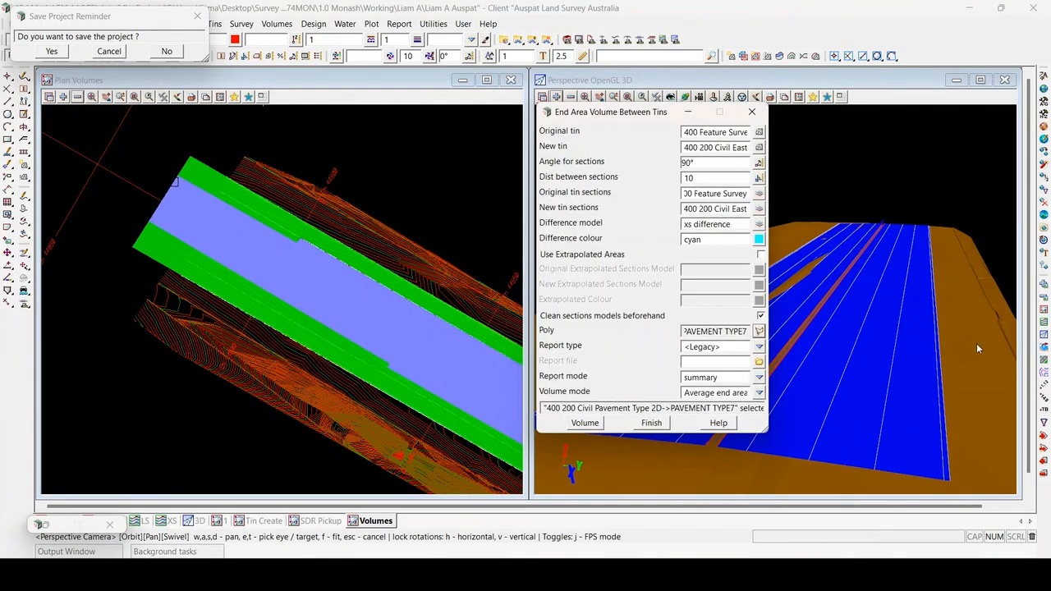
Step: Choose "Feature vs Design Surface End Area Calc.rpt" as the report file and check its full name
{"action": "left_click", "coordinate": [759, 361]}
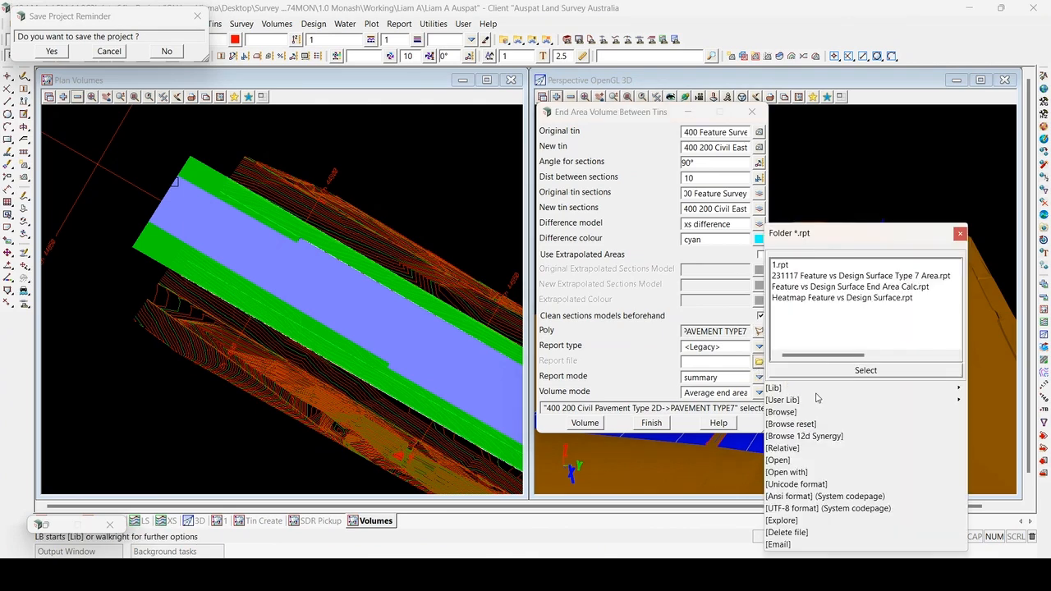
{"action": "left_click", "coordinate": [834, 292]}
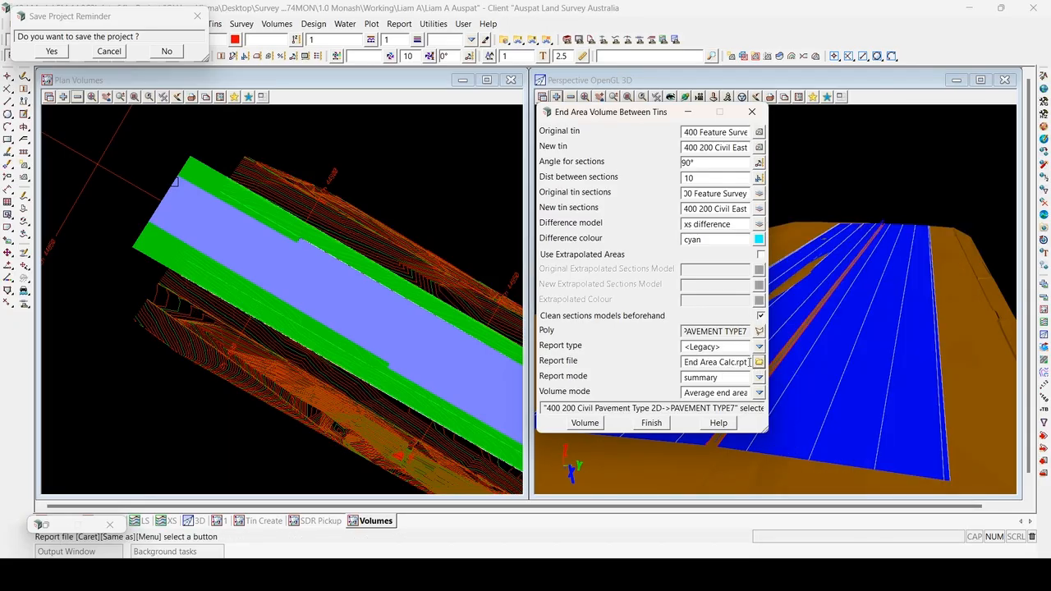
{"action": "left_click_drag", "start_coordinate": [749, 362], "coordinate": [446, 367]}
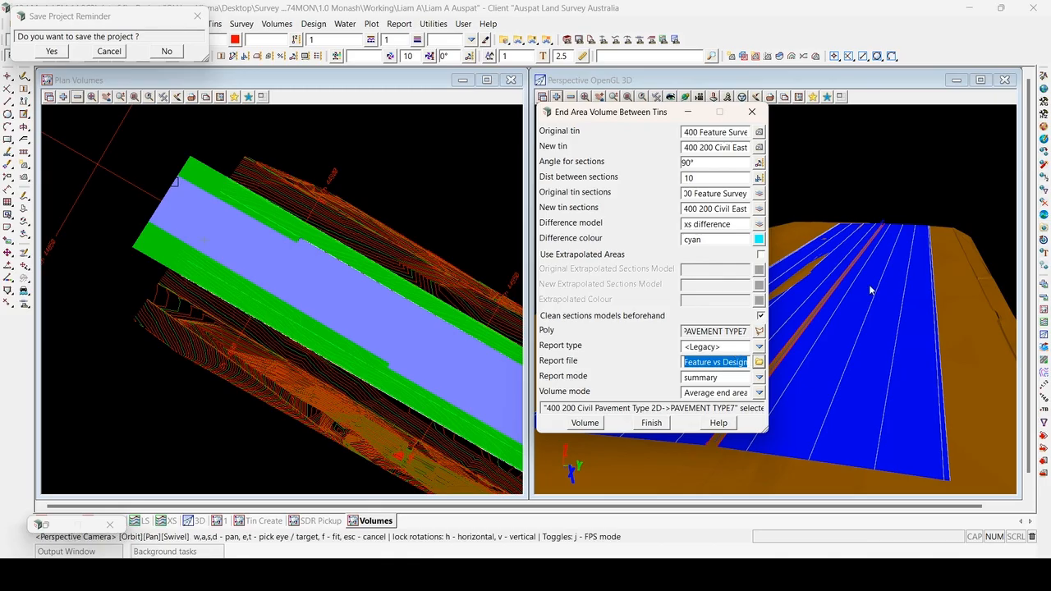
{"action": "left_click_drag", "start_coordinate": [705, 363], "coordinate": [770, 363]}
{"action": "left_click", "coordinate": [723, 363]}
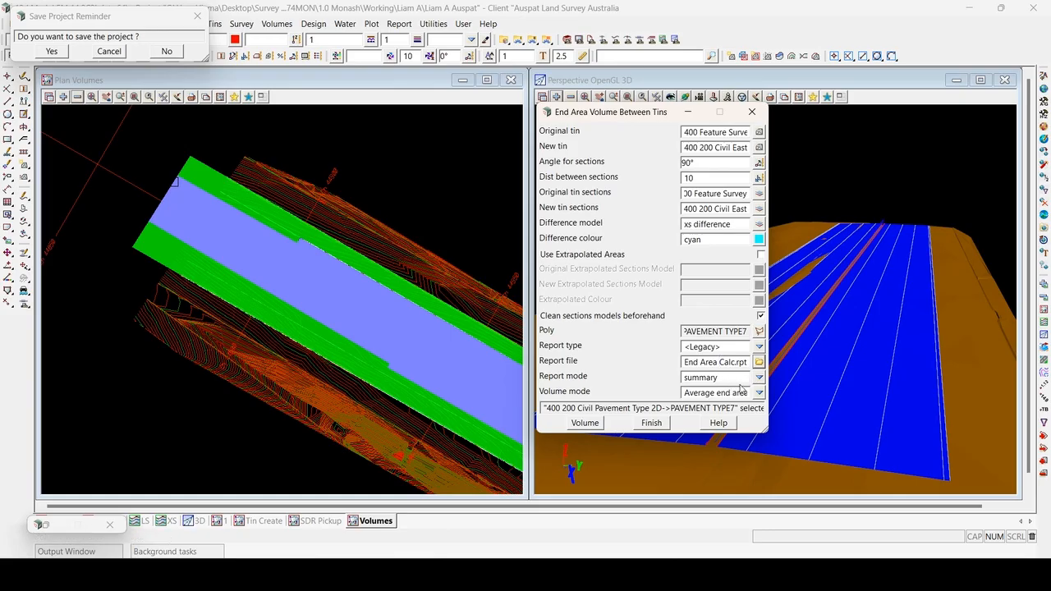
Step: Run the end-area volume calculation and replace the existing report file
{"action": "left_click_drag", "start_coordinate": [747, 395], "coordinate": [741, 397]}
{"action": "left_click", "coordinate": [585, 423]}
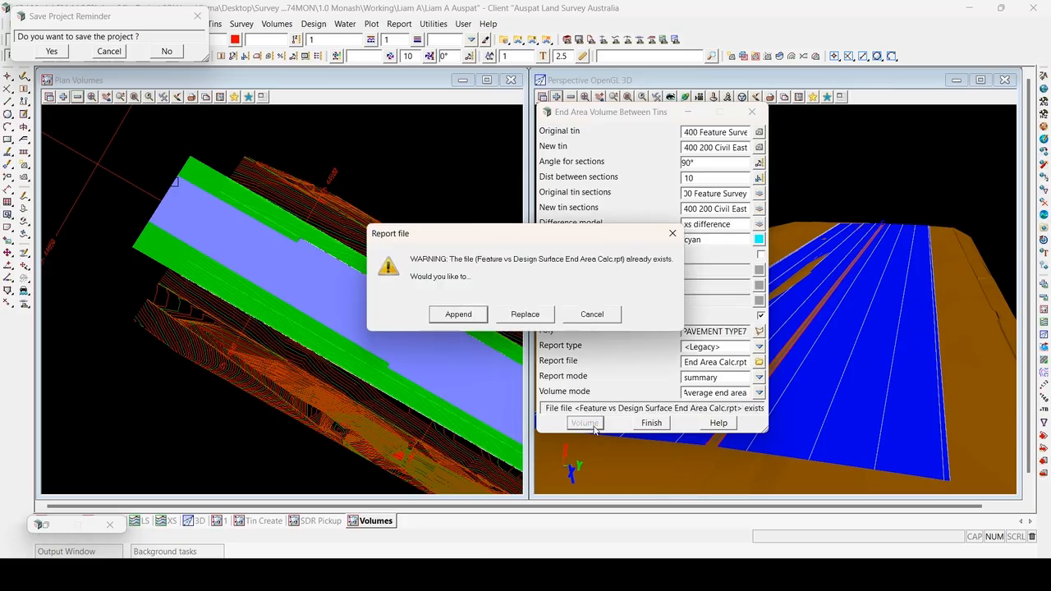
{"action": "left_click", "coordinate": [526, 315]}
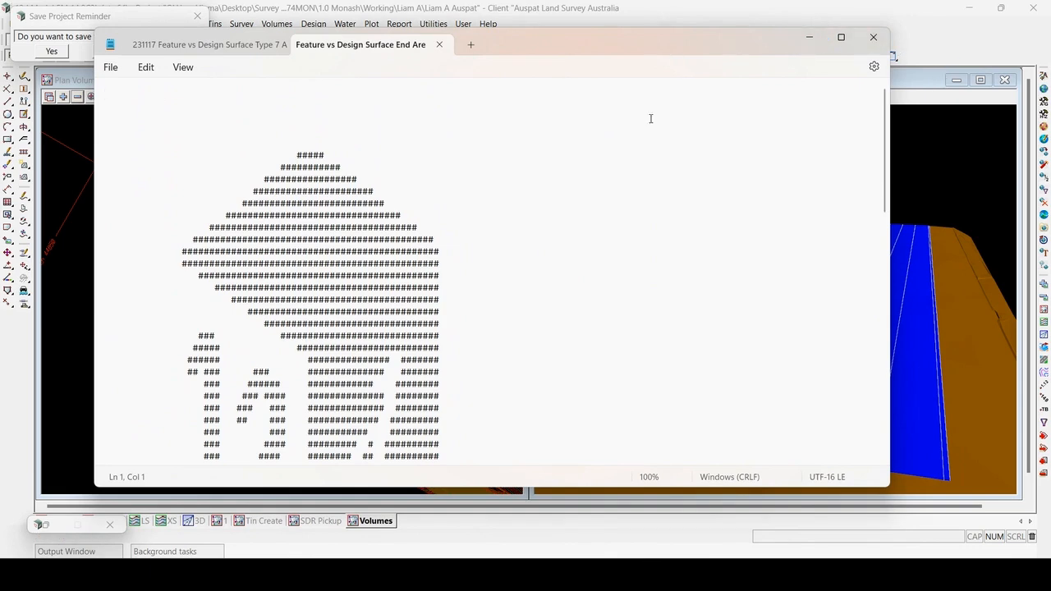
Step: Review the total cut, total fill and balance in the end-area report, and move the report aside to inspect the Volumes plan view
{"action": "scroll", "coordinate": [629, 245], "scroll_direction": "down", "scroll_amount": 15}
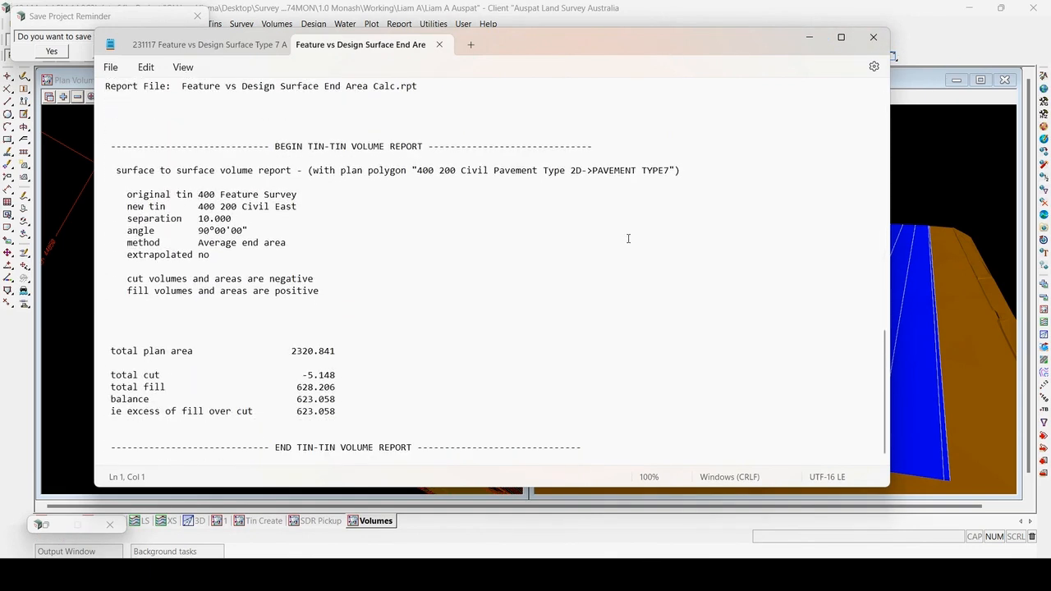
{"action": "left_click", "coordinate": [528, 299]}
{"action": "left_click_drag", "start_coordinate": [480, 50], "coordinate": [701, 55]}
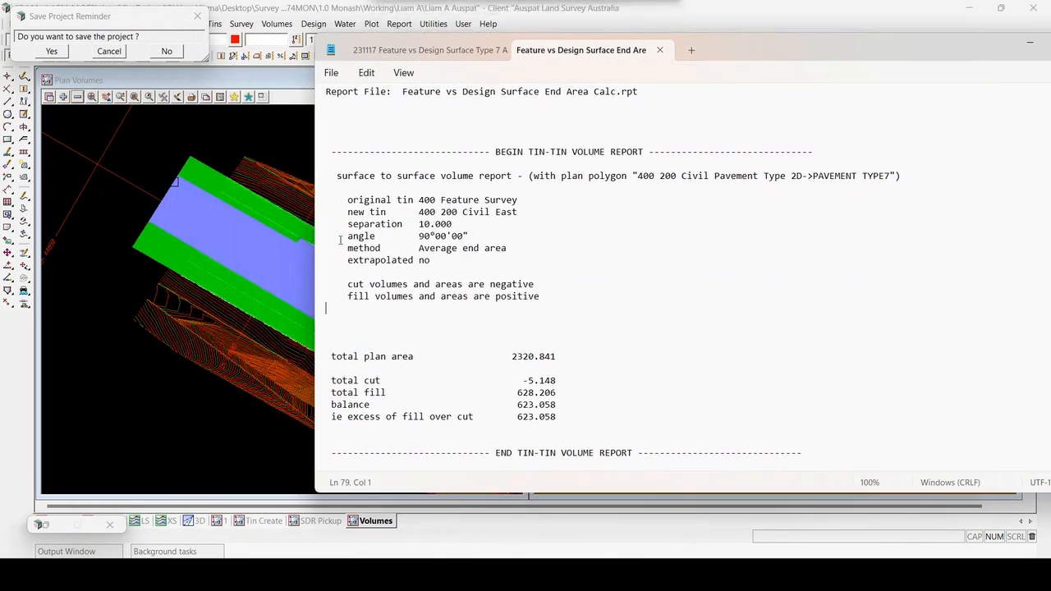
{"action": "scroll", "coordinate": [85, 263], "scroll_direction": "down", "scroll_amount": 2}
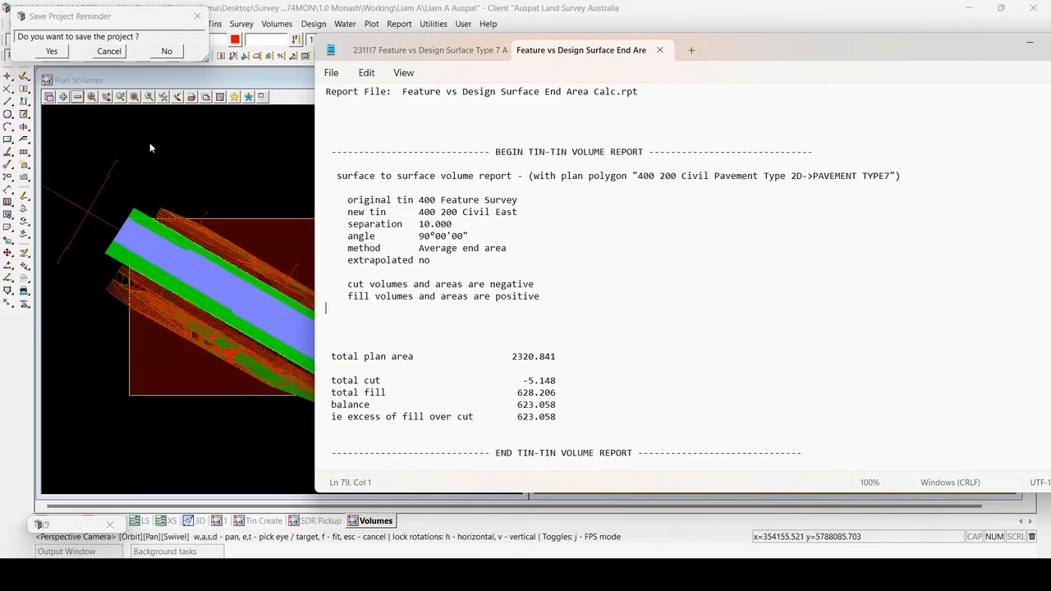
{"action": "left_click_drag", "start_coordinate": [467, 51], "coordinate": [646, 52]}
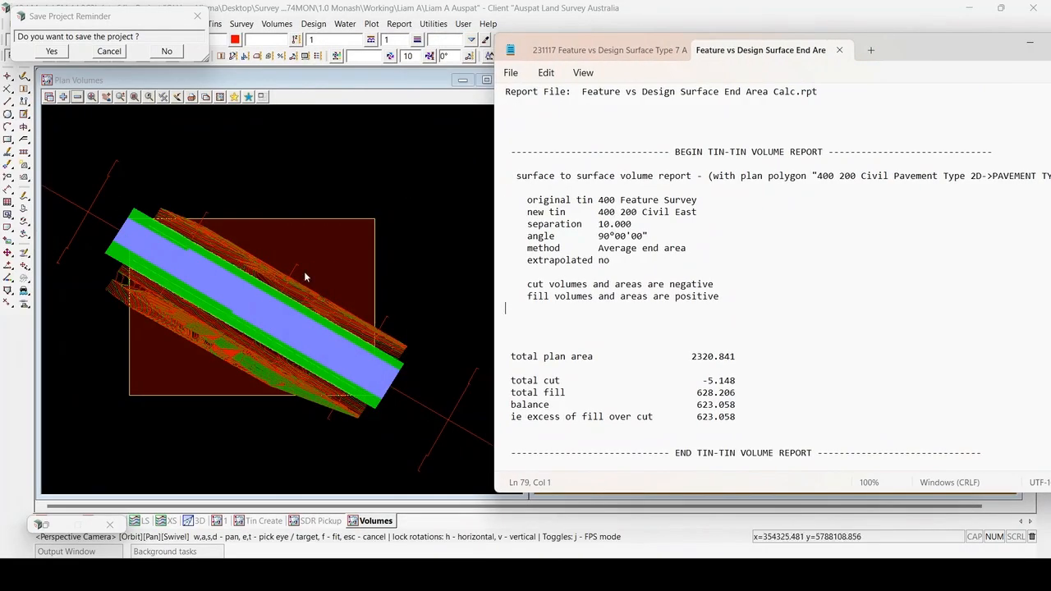
{"action": "scroll", "coordinate": [188, 135], "scroll_direction": "up", "scroll_amount": 2}
{"action": "scroll", "coordinate": [167, 186], "scroll_direction": "down", "scroll_amount": 2}
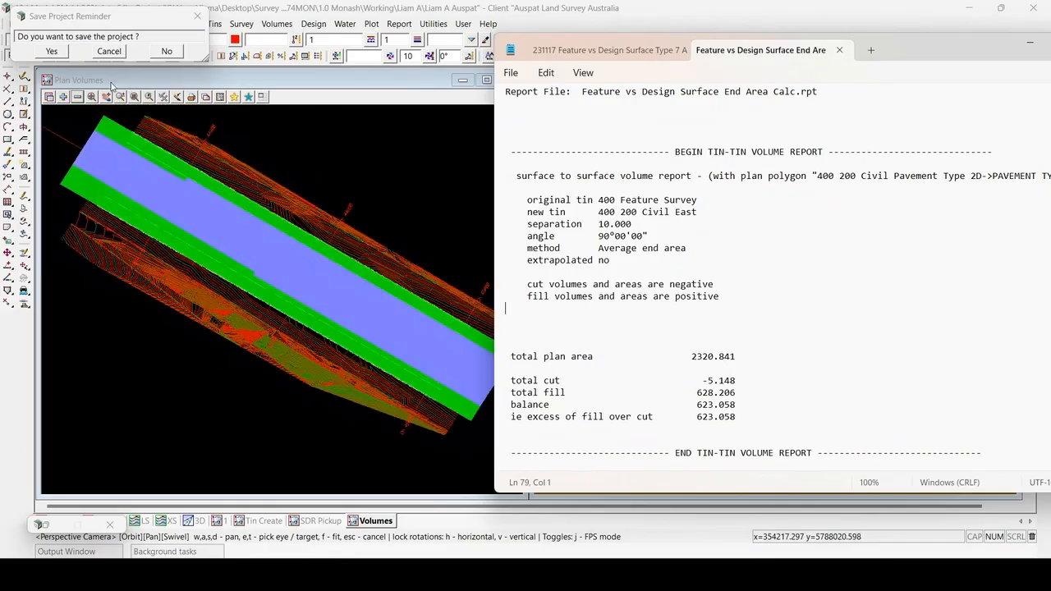
Step: Add the xs 400 200 Civil East model to the Volumes plan view and inspect the section lines across the pavement
{"action": "left_click", "coordinate": [63, 98]}
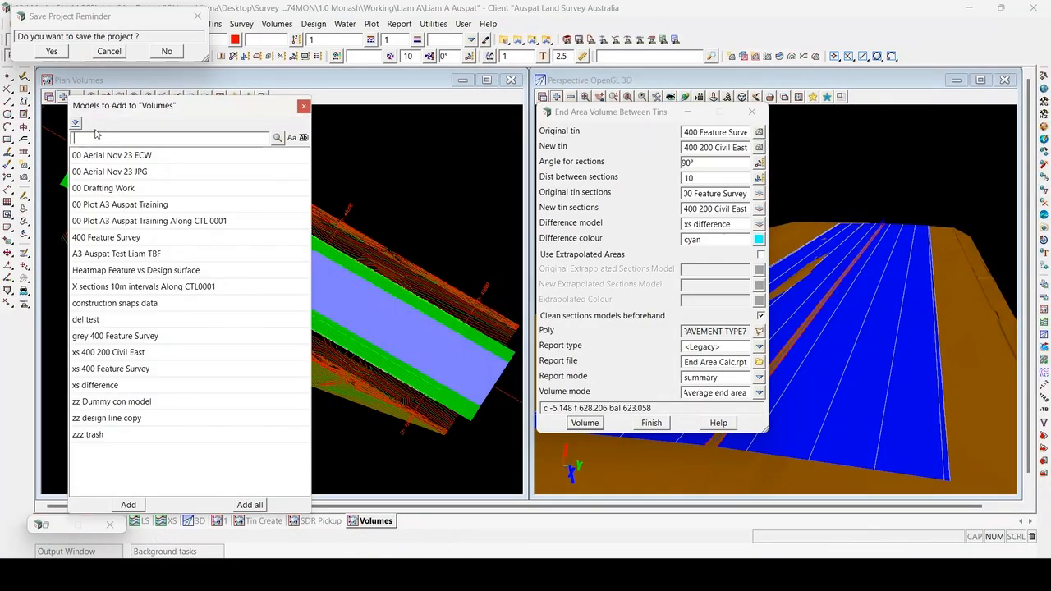
{"action": "type", "text": "xs"}
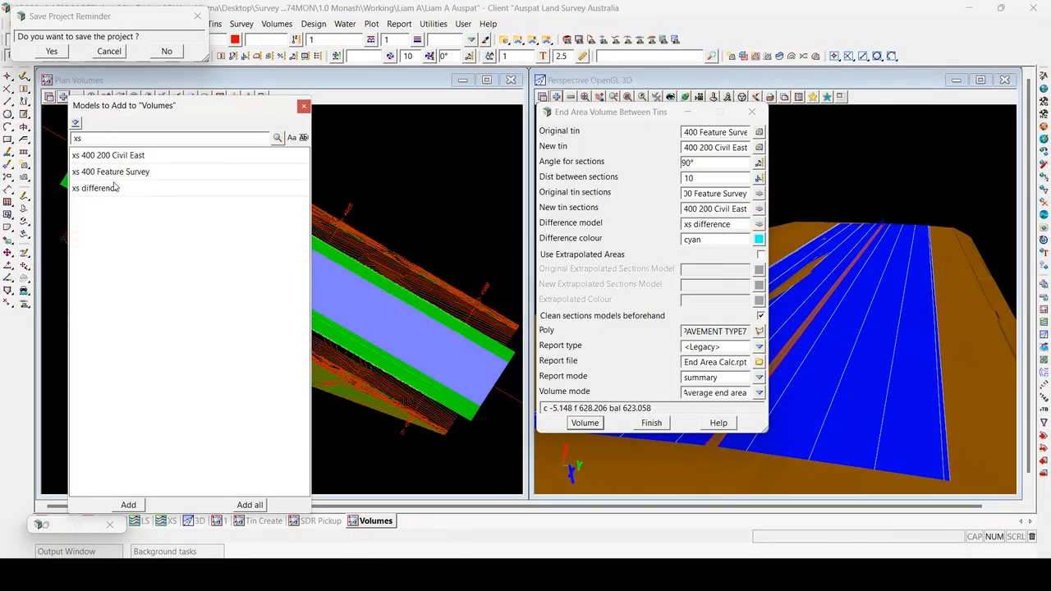
{"action": "left_click", "coordinate": [115, 156]}
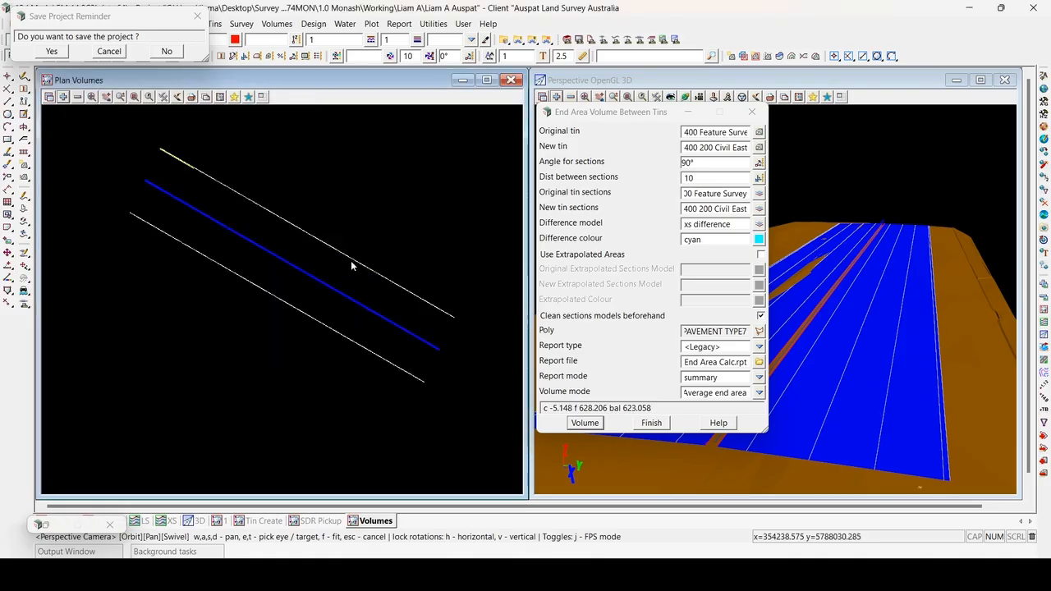
{"action": "scroll", "coordinate": [343, 215], "scroll_direction": "up", "scroll_amount": 2}
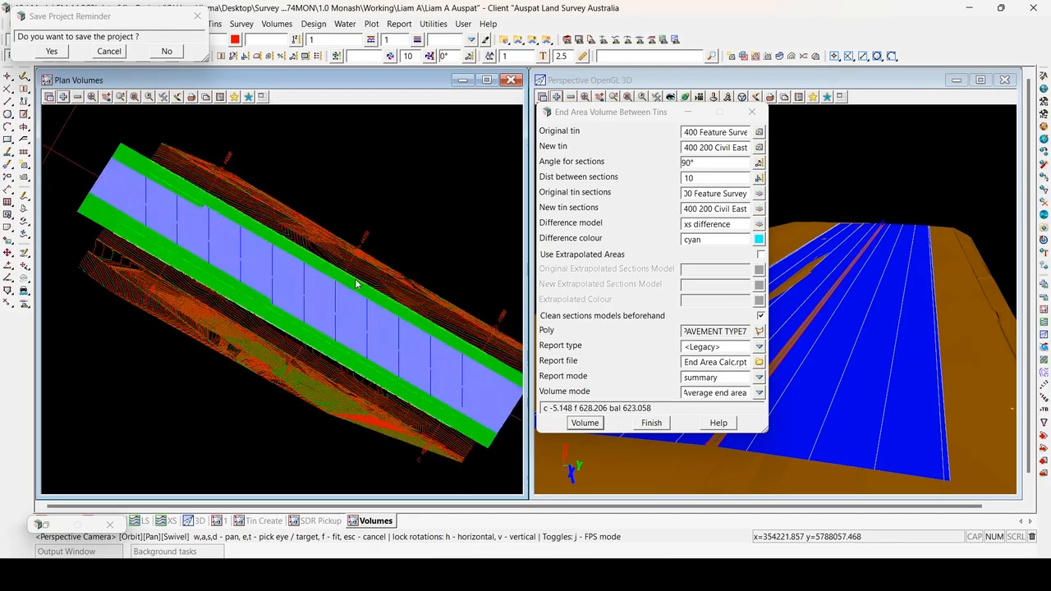
Step: Bring up the XS section view, profile a Civil East section line picked in the plan view, and minimise the end-area volume panel
{"action": "left_click", "coordinate": [839, 96]}
{"action": "left_click", "coordinate": [913, 136]}
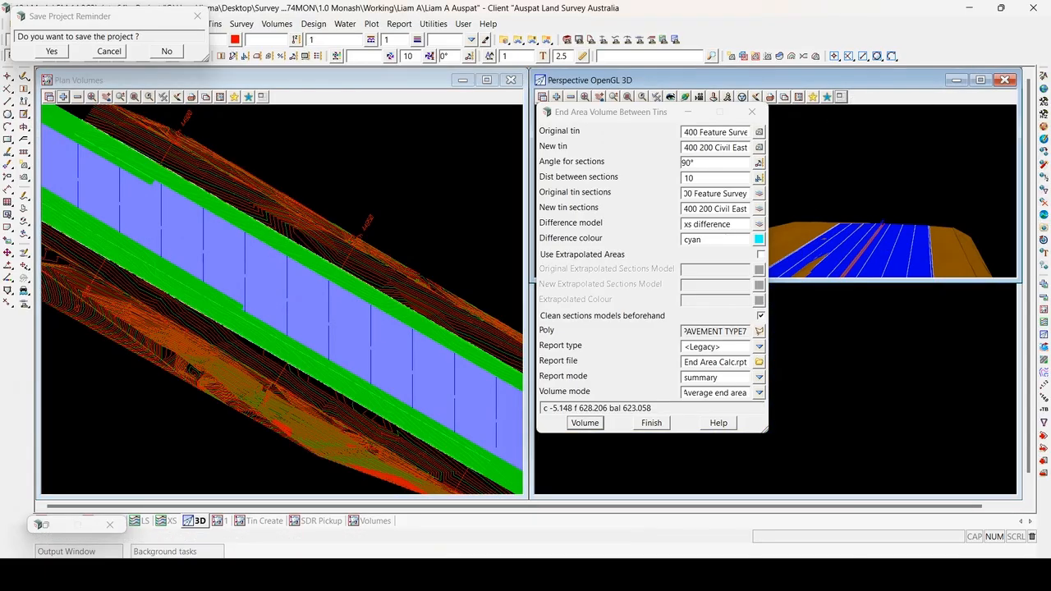
{"action": "left_click", "coordinate": [170, 521]}
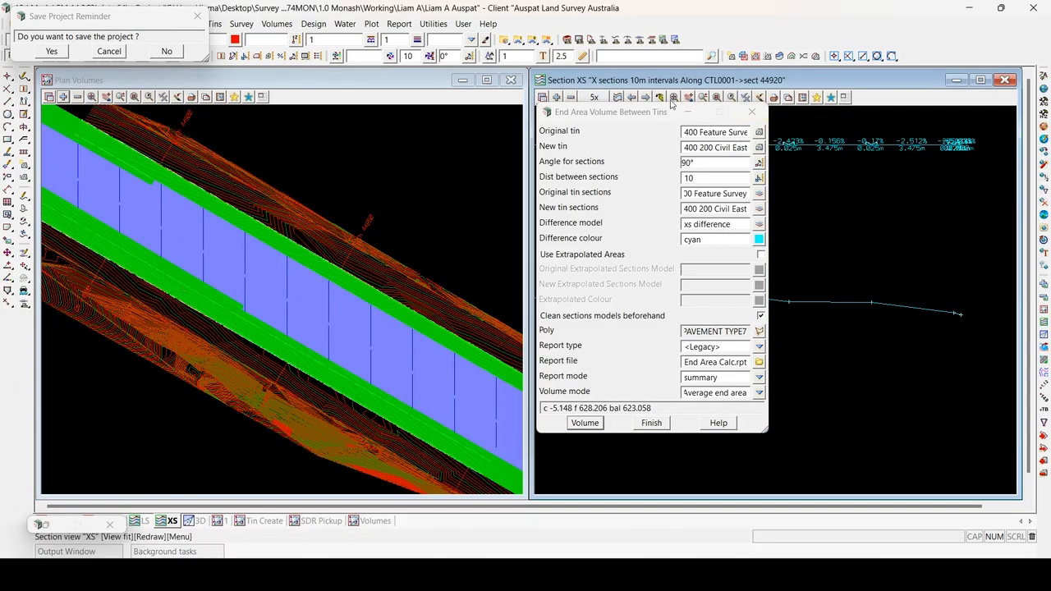
{"action": "left_click", "coordinate": [242, 258]}
{"action": "middle_click", "coordinate": [242, 254]}
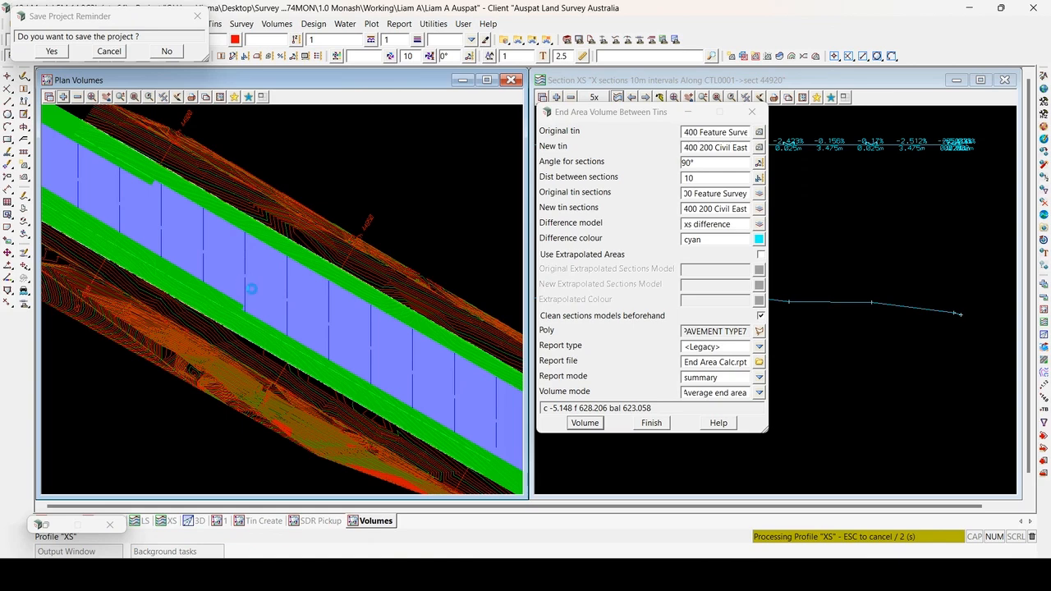
{"action": "left_click", "coordinate": [751, 112]}
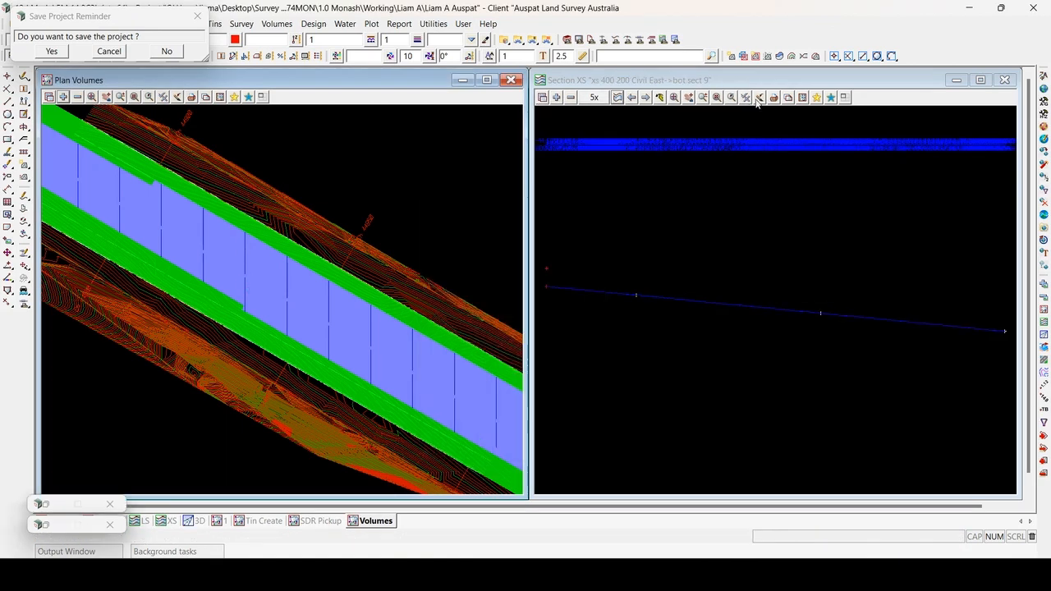
Step: Hide the text band in the XS section view and add the xs 400 200 Civil East, xs 400 Feature Survey and xs difference models
{"action": "left_click", "coordinate": [746, 98]}
{"action": "left_click", "coordinate": [768, 124]}
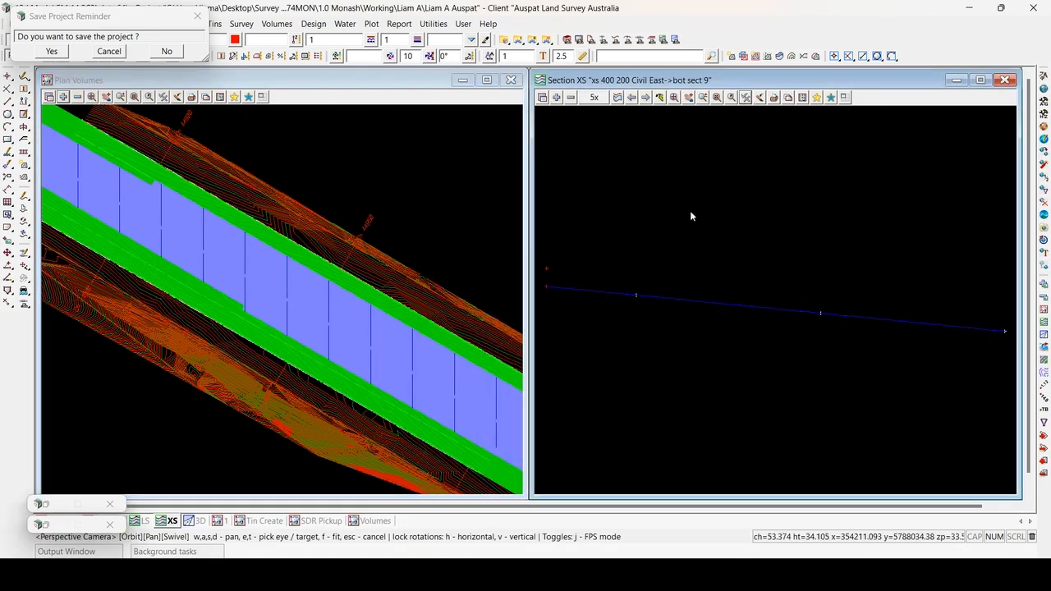
{"action": "left_click", "coordinate": [555, 97]}
{"action": "type", "text": "xs"}
{"action": "left_click", "coordinate": [622, 157]}
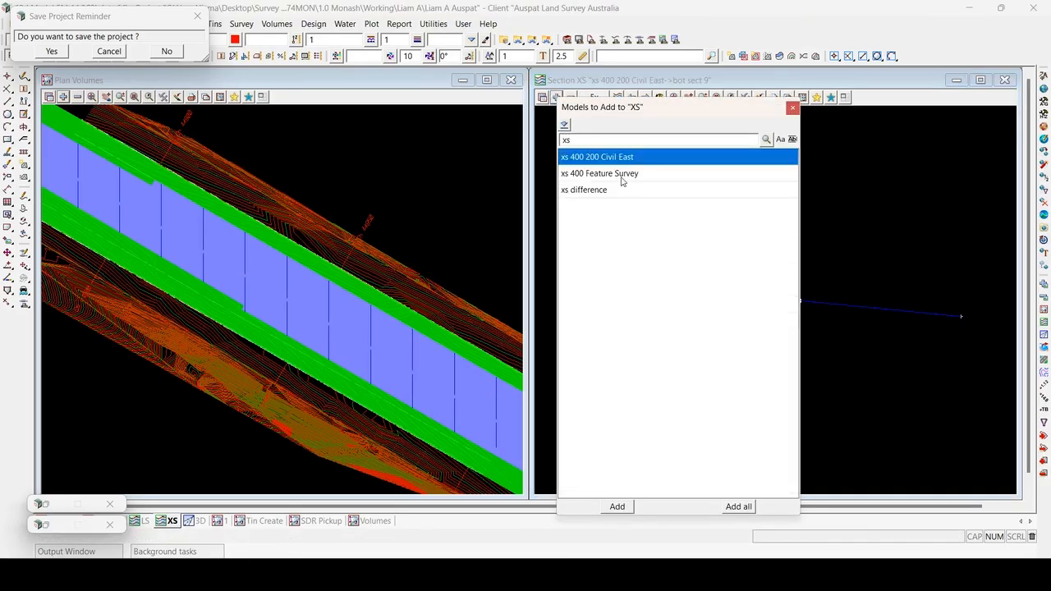
{"action": "left_click", "coordinate": [622, 176], "text": "ctrl"}
{"action": "left_click", "coordinate": [622, 191], "text": "ctrl"}
{"action": "left_click", "coordinate": [617, 507]}
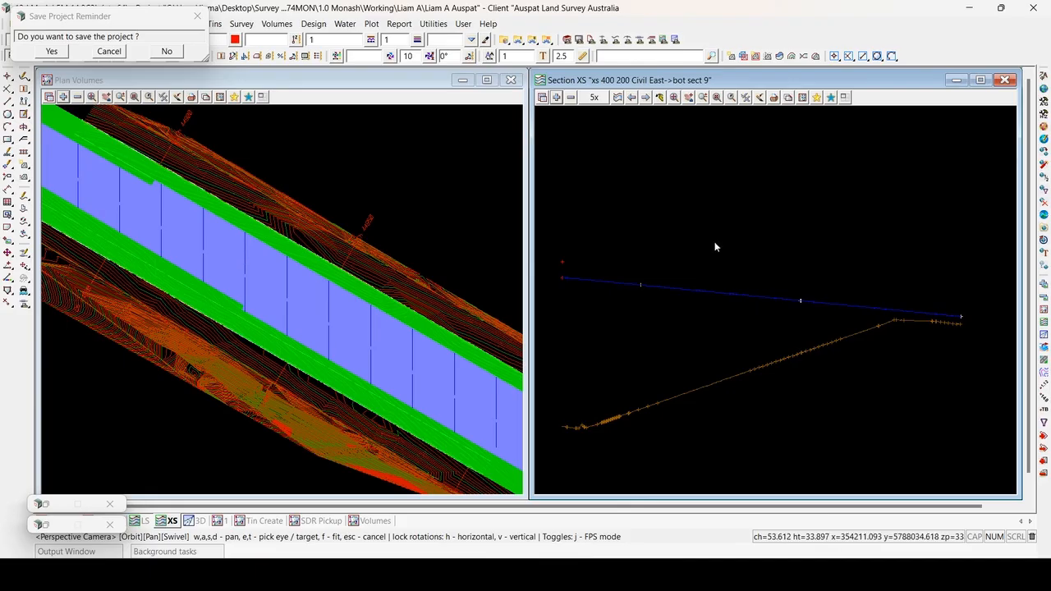
Step: Inquire on the design and feature survey section strings in the XS section view to identify each one
{"action": "scroll", "coordinate": [740, 337], "scroll_direction": "down", "scroll_amount": 1}
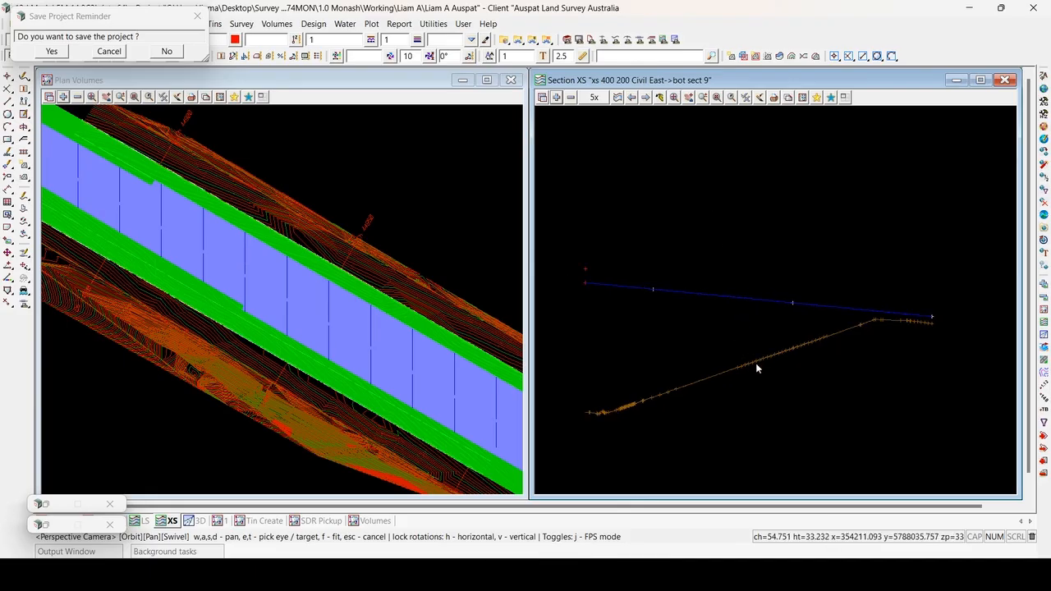
{"action": "key", "text": "i"}
{"action": "left_click", "coordinate": [756, 364]}
{"action": "left_click", "coordinate": [756, 367]}
{"action": "key", "text": "Escape"}
{"action": "scroll", "coordinate": [715, 328], "scroll_direction": "down", "scroll_amount": 1}
{"action": "scroll", "coordinate": [643, 333], "scroll_direction": "down", "scroll_amount": 1}
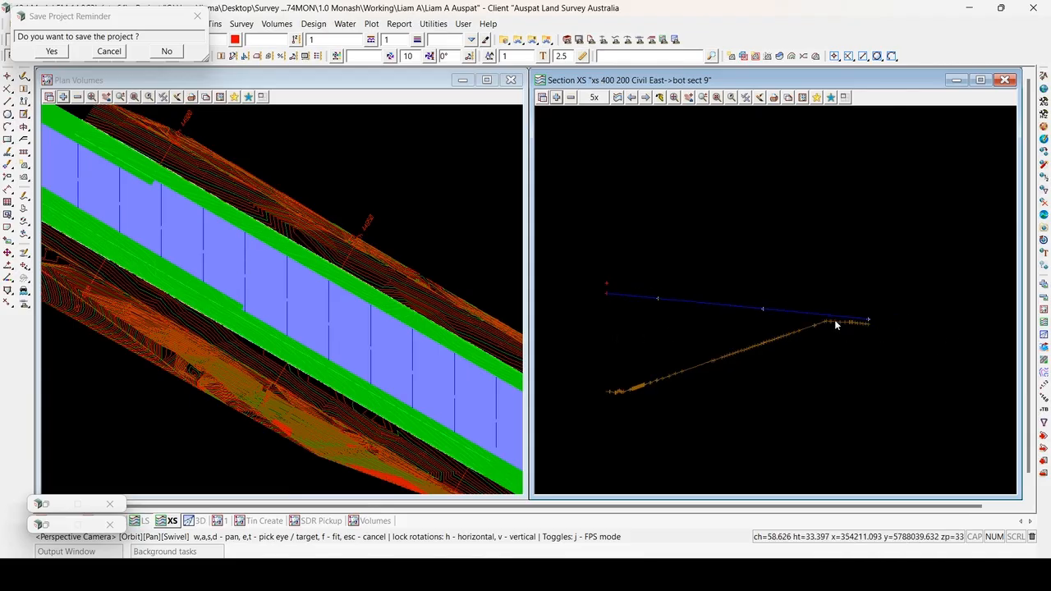
{"action": "key", "text": "i"}
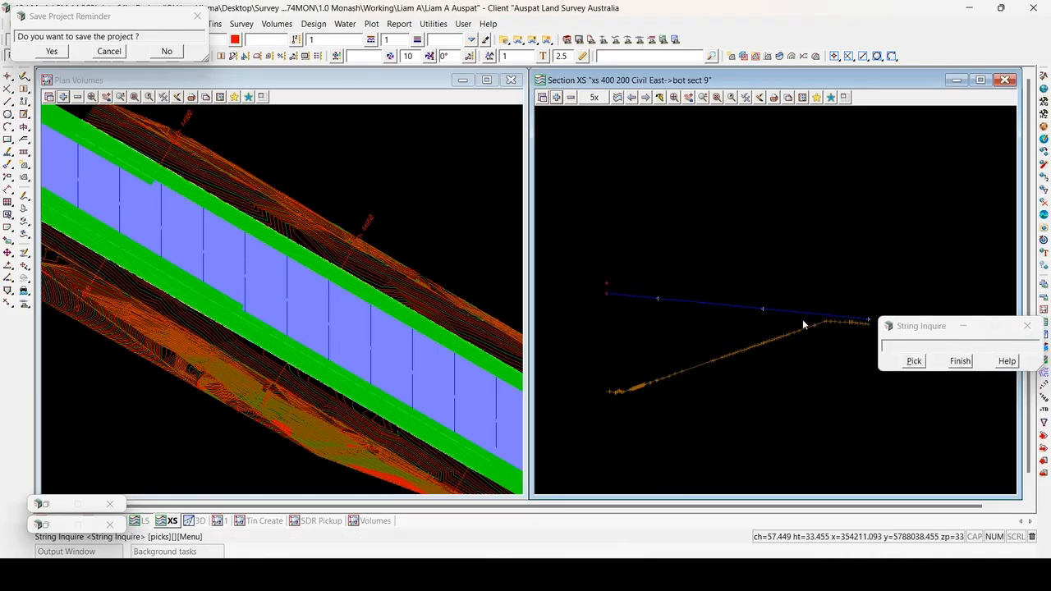
{"action": "left_click", "coordinate": [802, 319]}
{"action": "left_click", "coordinate": [800, 336]}
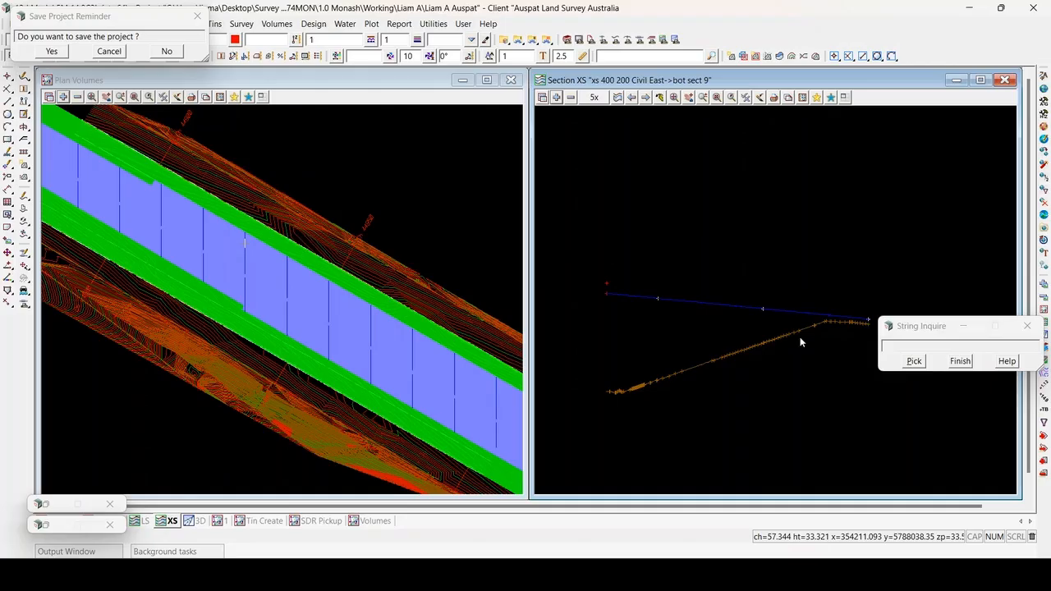
{"action": "left_click", "coordinate": [801, 319]}
{"action": "left_click", "coordinate": [728, 356]}
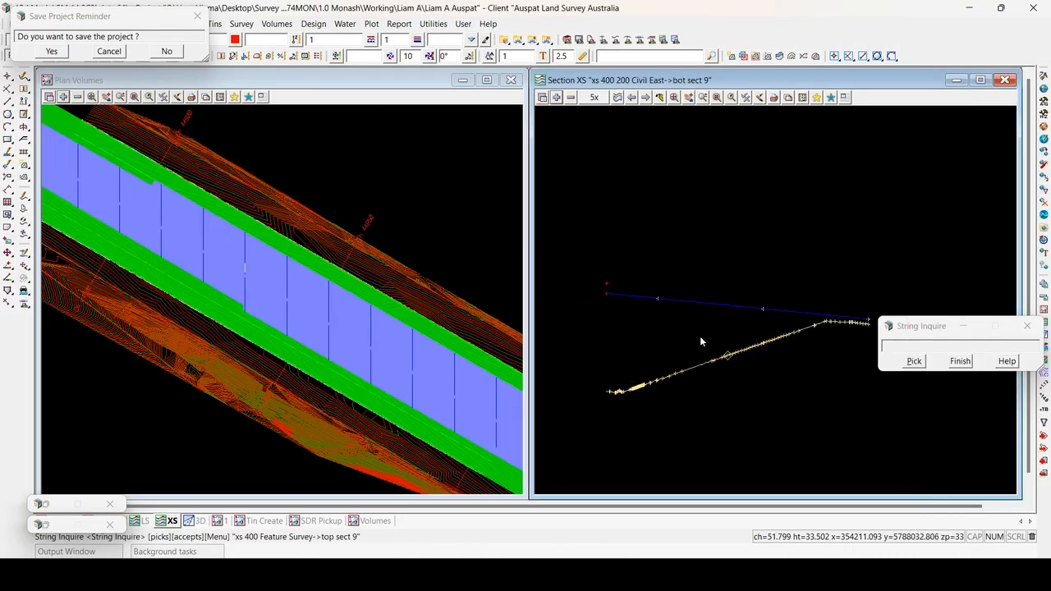
{"action": "left_click", "coordinate": [945, 358]}
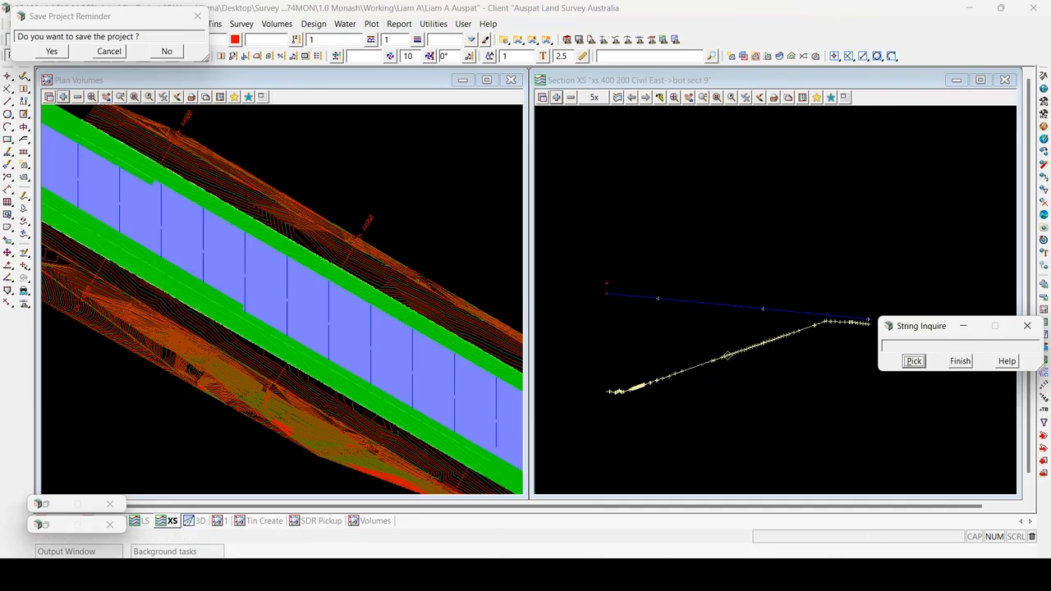
Step: Restore the End Area Volume Between Tins panel and check the section spacing along the pavement in the plan view
{"action": "left_click", "coordinate": [44, 505]}
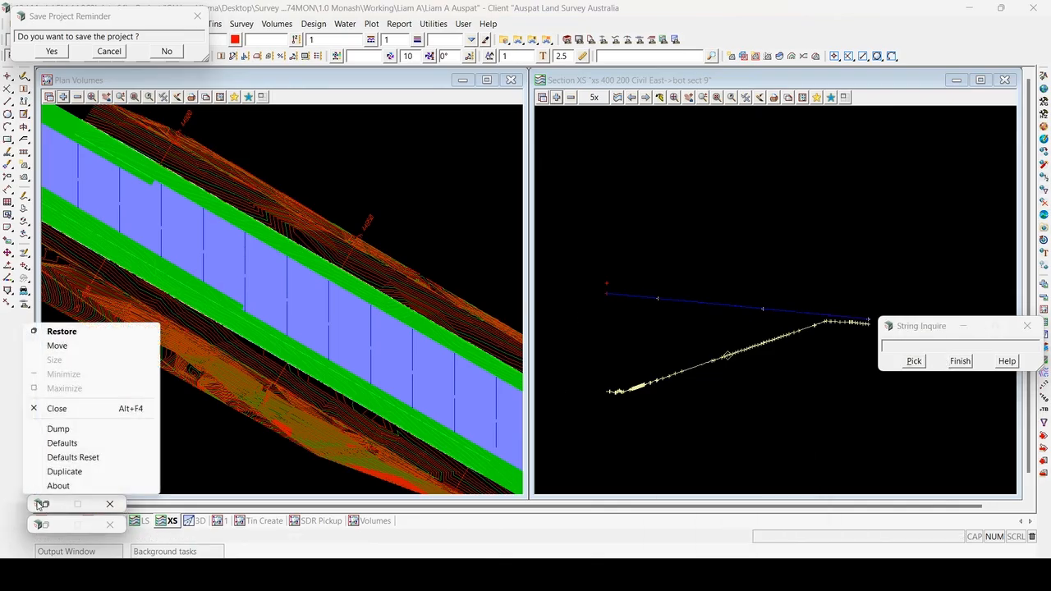
{"action": "left_click", "coordinate": [58, 331]}
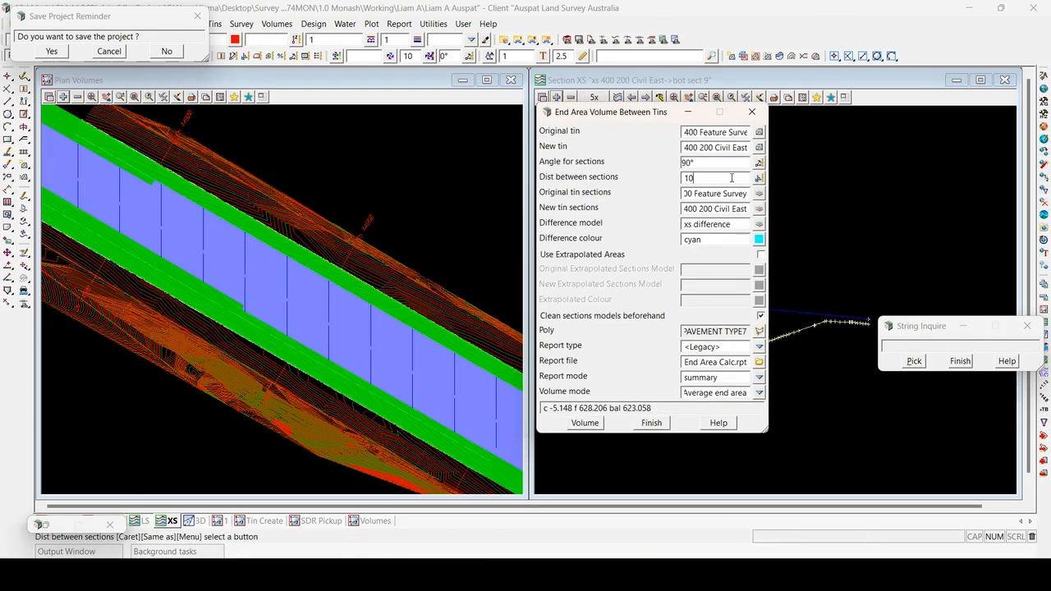
{"action": "scroll", "coordinate": [145, 261], "scroll_direction": "down", "scroll_amount": 2}
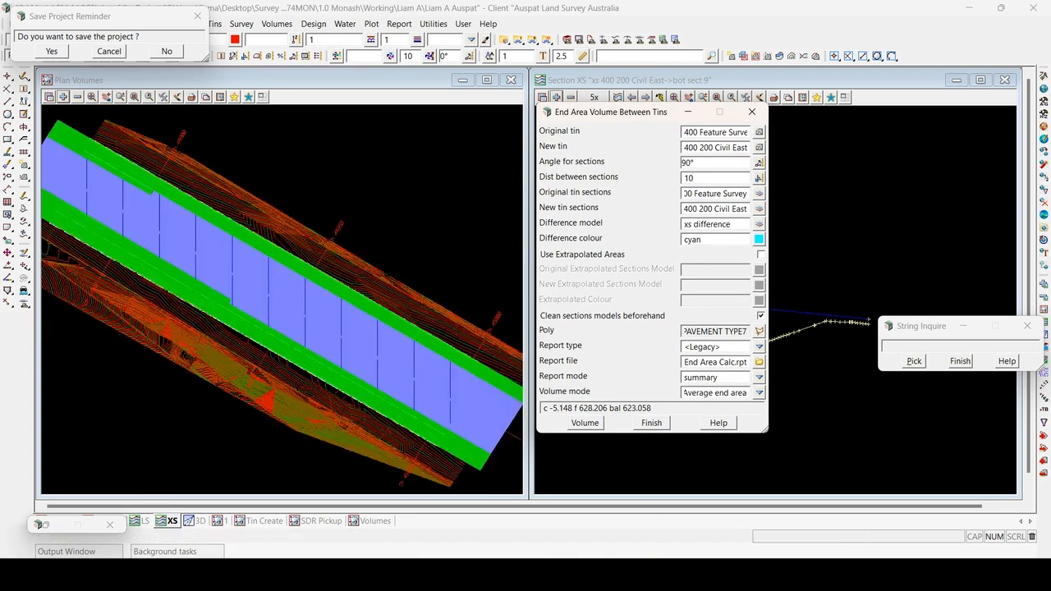
Step: Compare the cut, fill and balance totals in the end-area report with those in the exact volume report
{"action": "key", "text": "alt+Tab"}
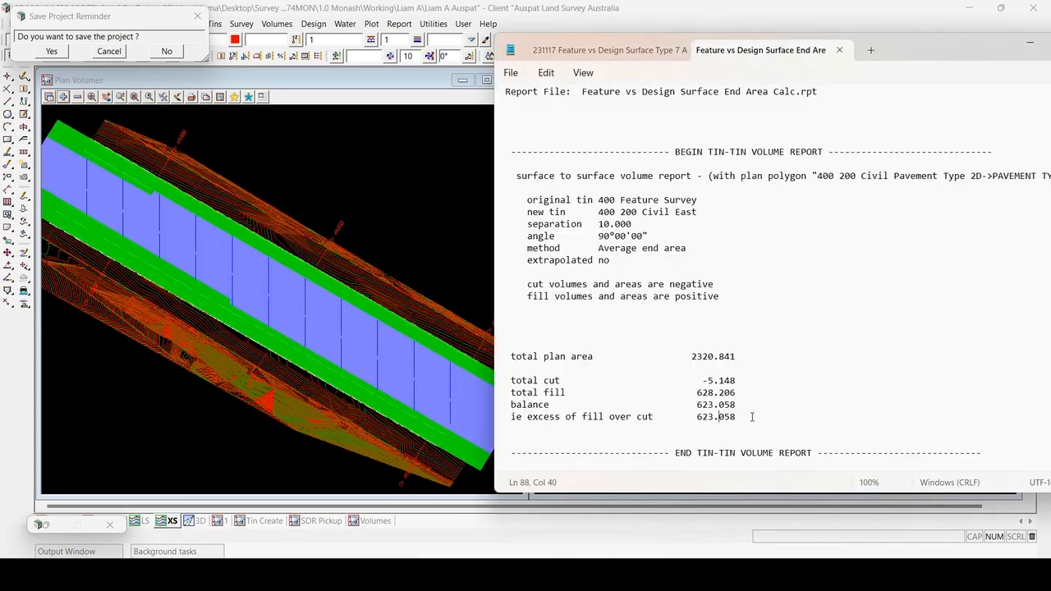
{"action": "left_click_drag", "start_coordinate": [747, 415], "coordinate": [697, 413]}
{"action": "key", "text": "ctrl+Tab"}
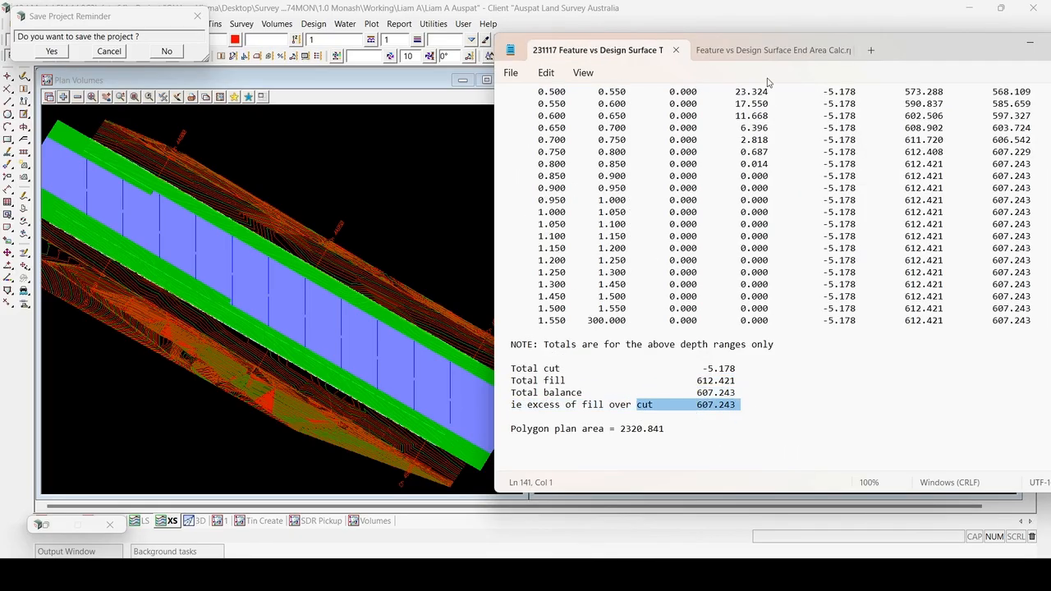
{"action": "key", "text": "ctrl+Tab"}
{"action": "left_click", "coordinate": [726, 415]}
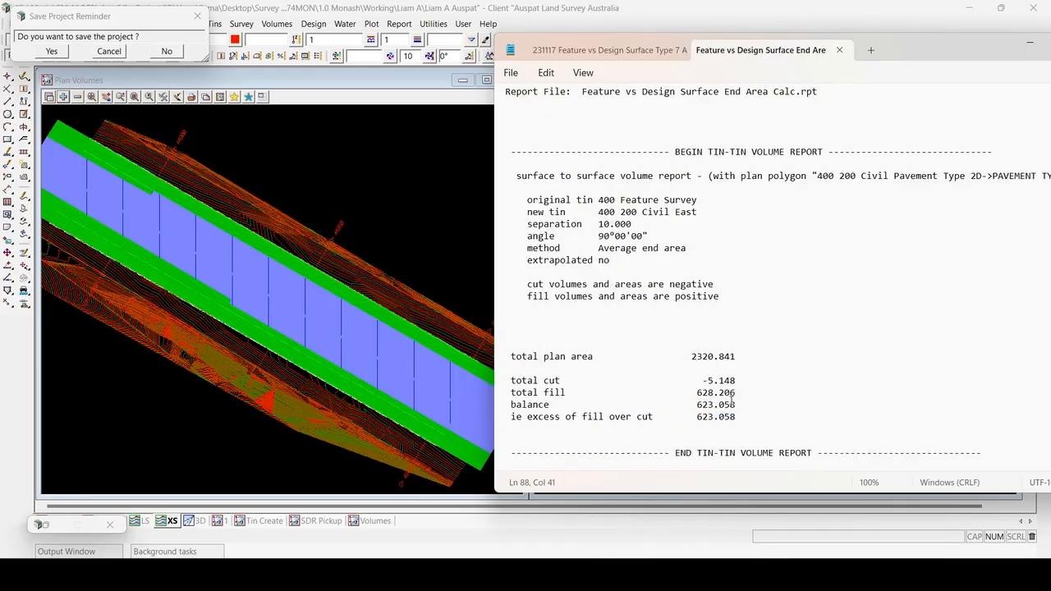
{"action": "left_click", "coordinate": [612, 54]}
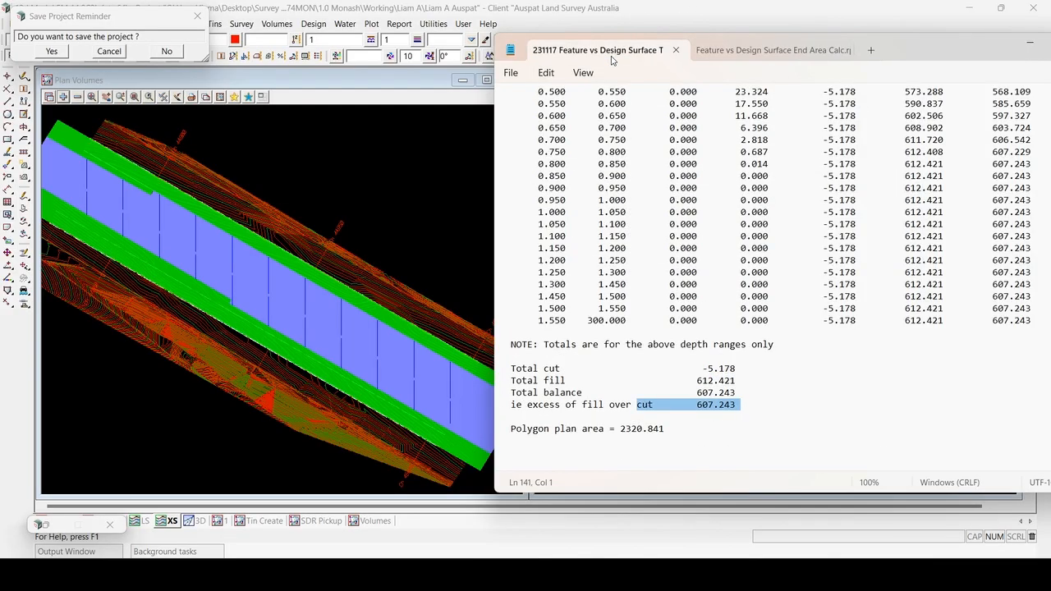
{"action": "left_click", "coordinate": [745, 57]}
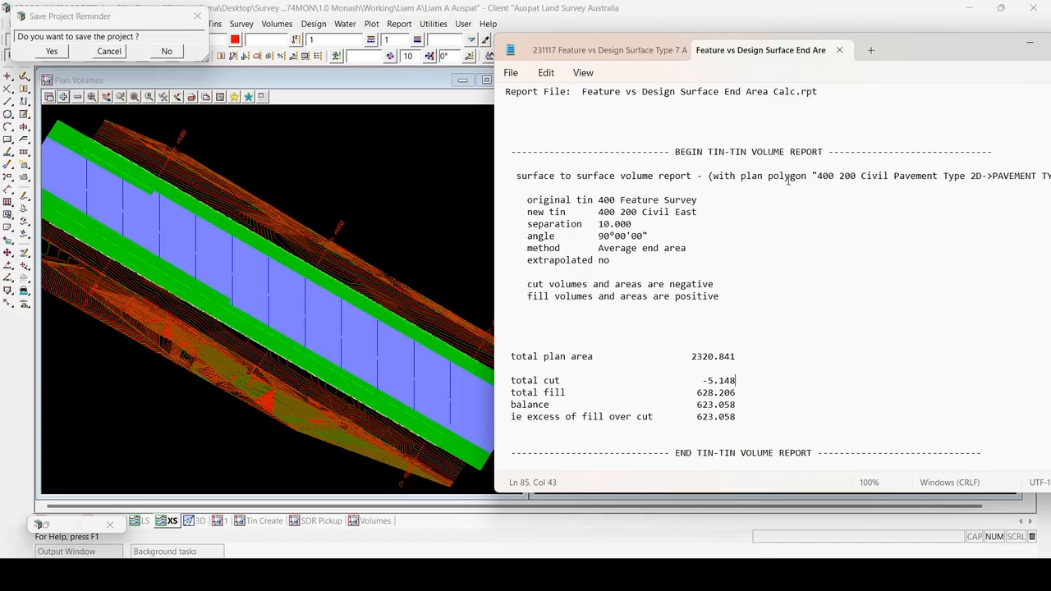
{"action": "left_click_drag", "start_coordinate": [986, 51], "coordinate": [887, 43]}
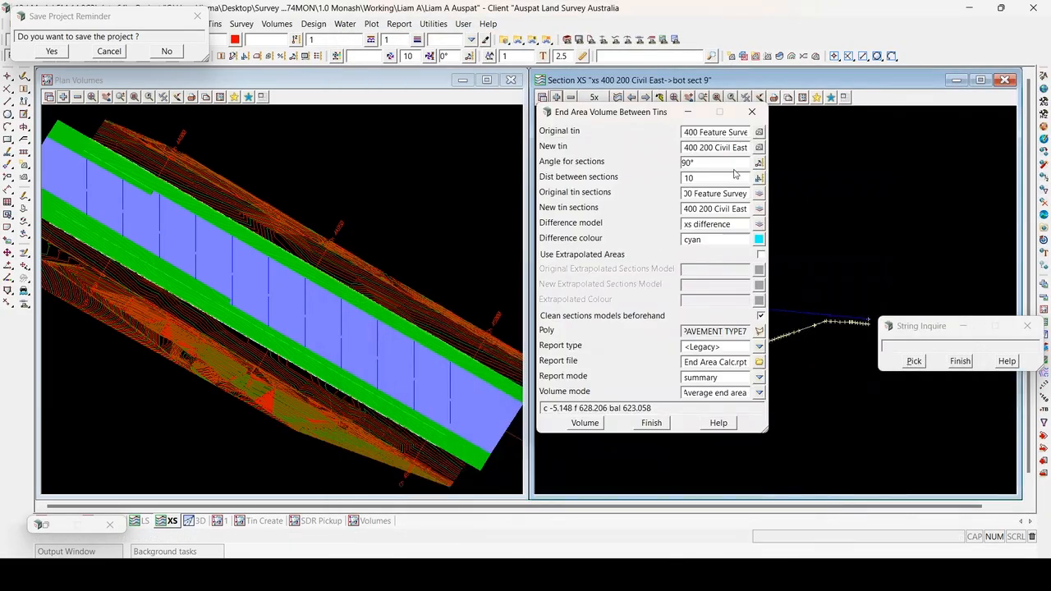
Step: Set the distance between sections to 2, rerun the end-area volume calculation and replace the existing report file
{"action": "left_click", "coordinate": [631, 179]}
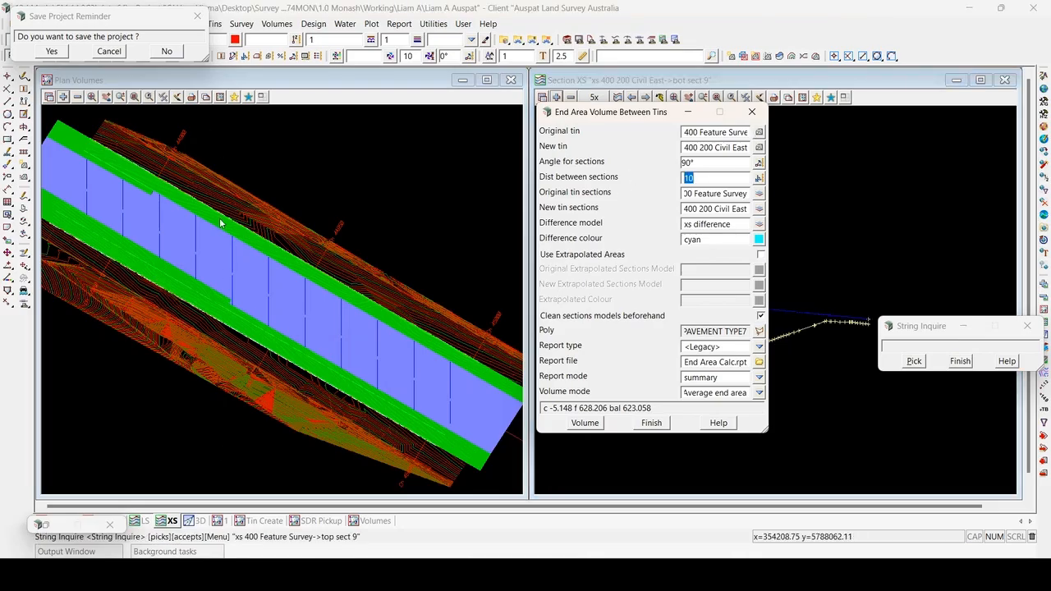
{"action": "type", "text": "2"}
{"action": "key", "text": "Return"}
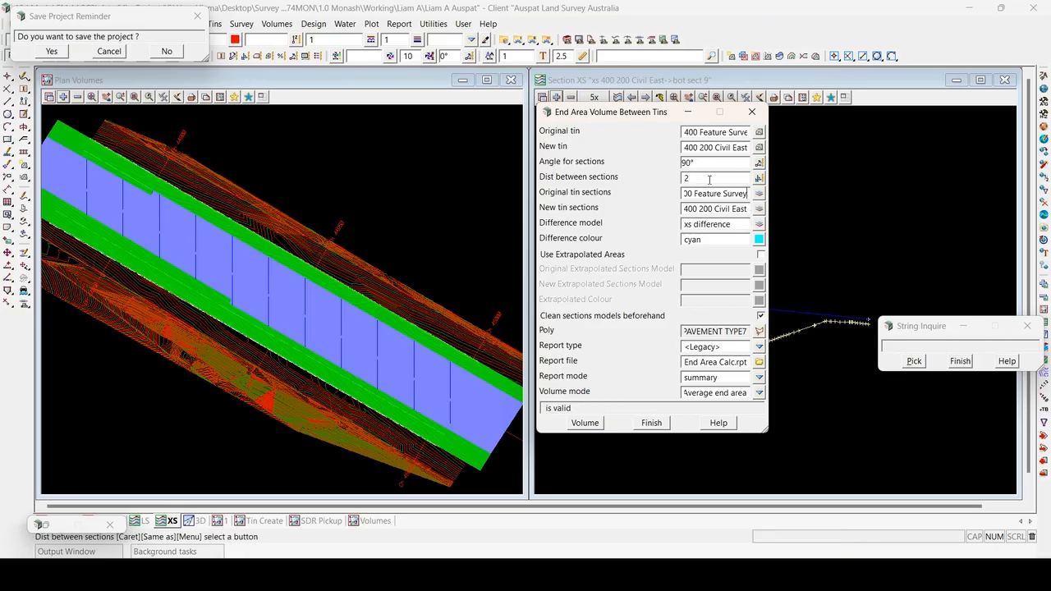
{"action": "left_click", "coordinate": [586, 423]}
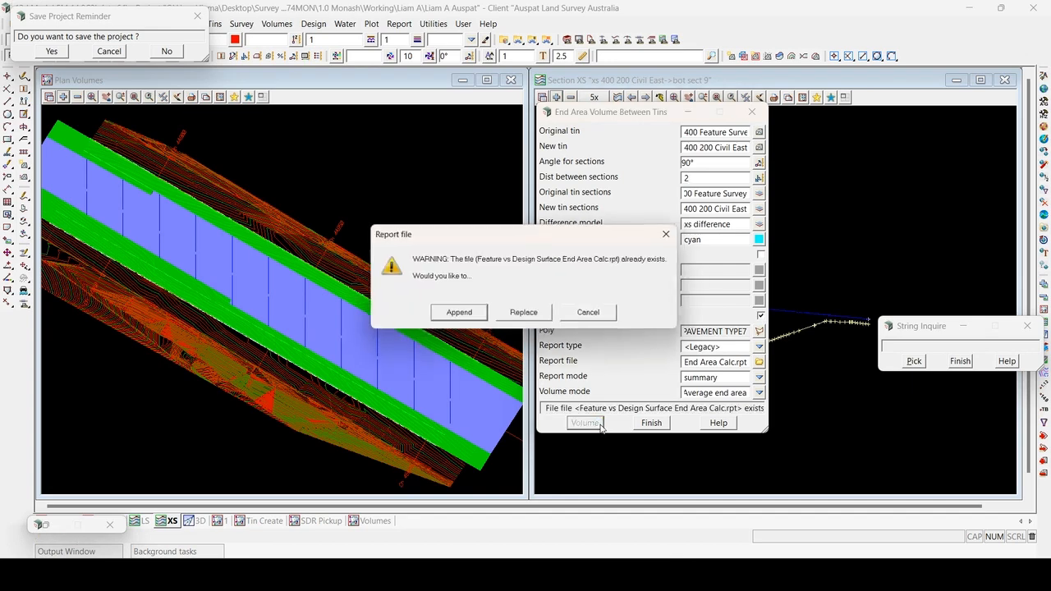
{"action": "left_click", "coordinate": [540, 314]}
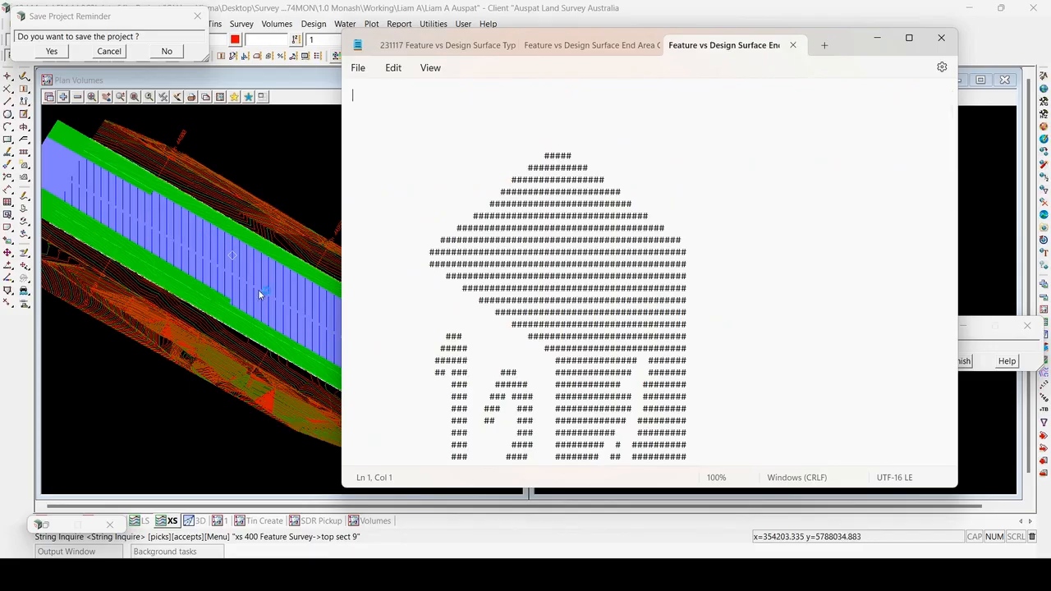
Step: Examine the excess of fill over cut in the new end-area report with 2 m section separation
{"action": "left_click", "coordinate": [823, 247]}
{"action": "scroll", "coordinate": [788, 230], "scroll_direction": "down", "scroll_amount": 20}
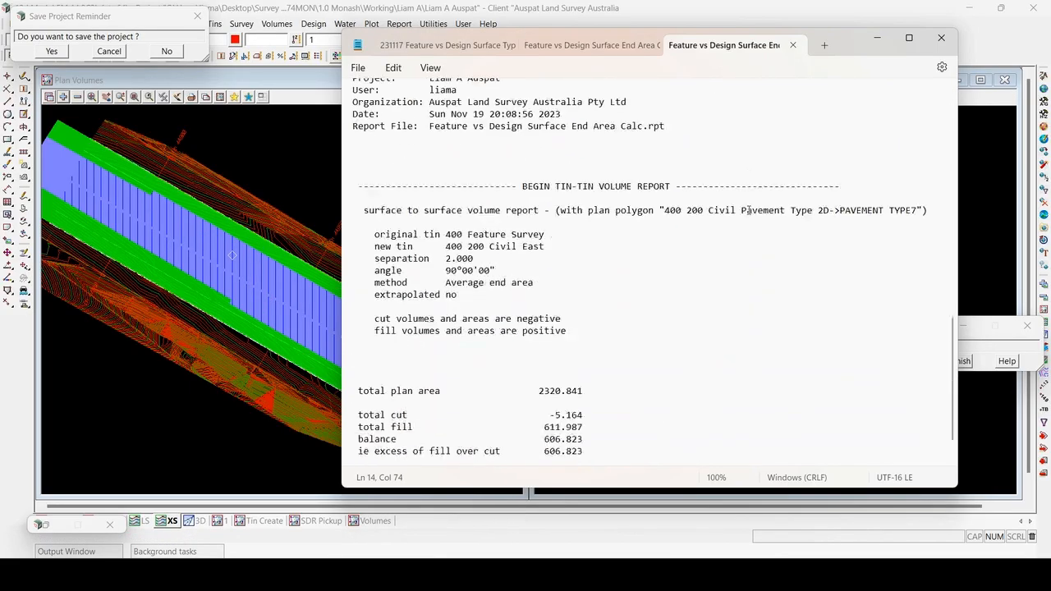
{"action": "left_click", "coordinate": [707, 302]}
{"action": "left_click_drag", "start_coordinate": [585, 401], "coordinate": [540, 415]}
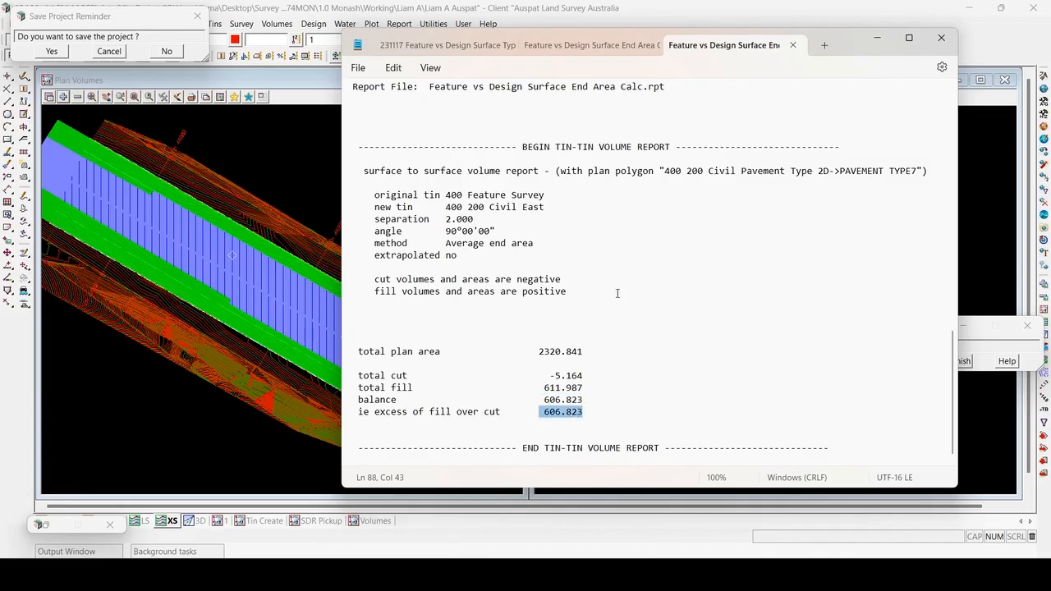
Step: Compare the exact report's excess of fill over cut with the 2 m end-area report, and return to the Volumes plan view
{"action": "left_click", "coordinate": [472, 51]}
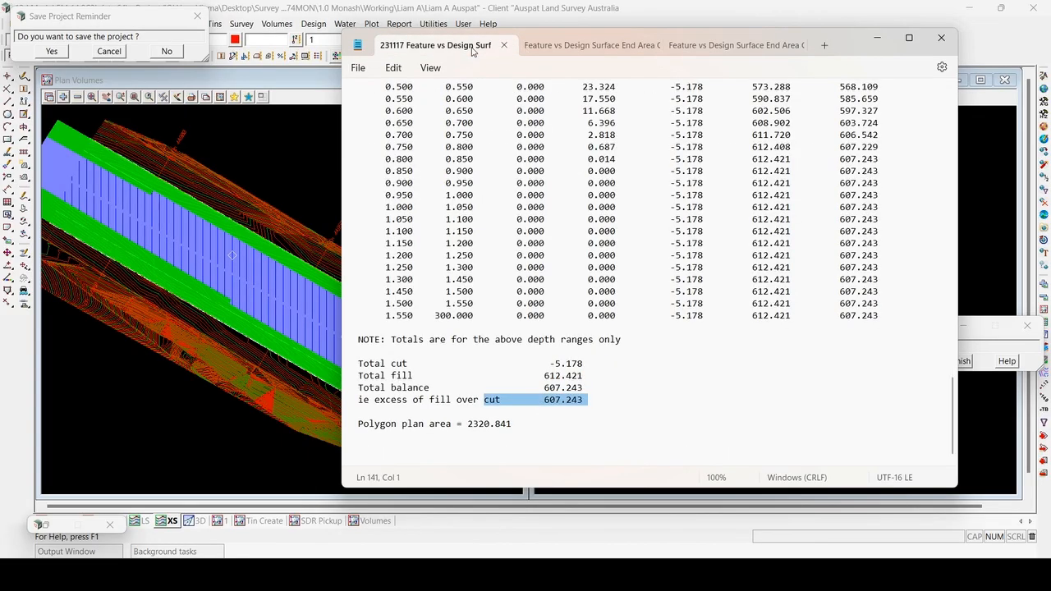
{"action": "left_click_drag", "start_coordinate": [582, 400], "coordinate": [538, 402]}
{"action": "left_click", "coordinate": [662, 431]}
{"action": "left_click", "coordinate": [764, 45]}
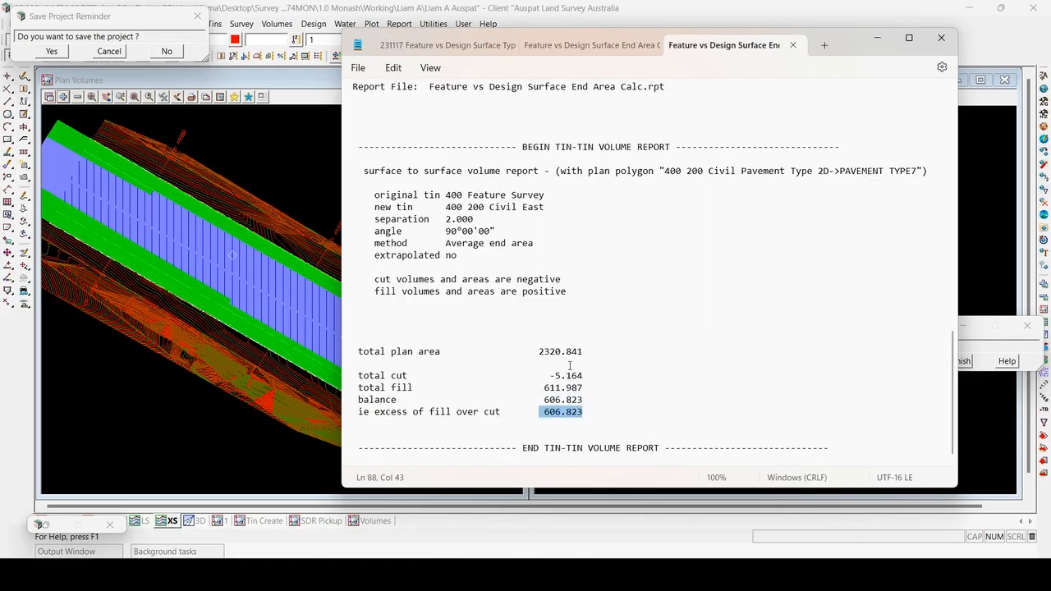
{"action": "left_click", "coordinate": [580, 387]}
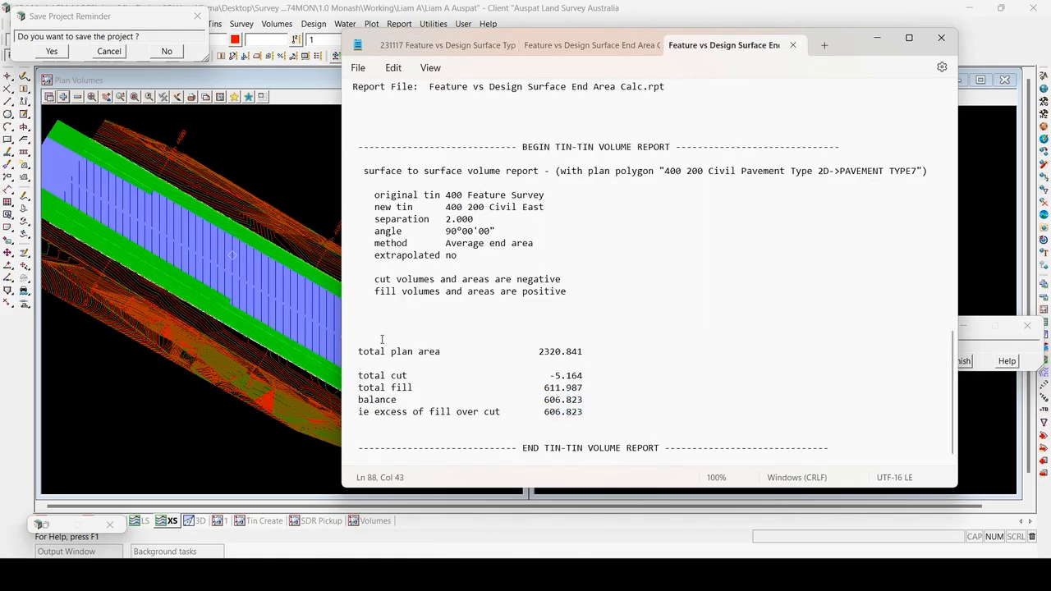
{"action": "left_click", "coordinate": [179, 282]}
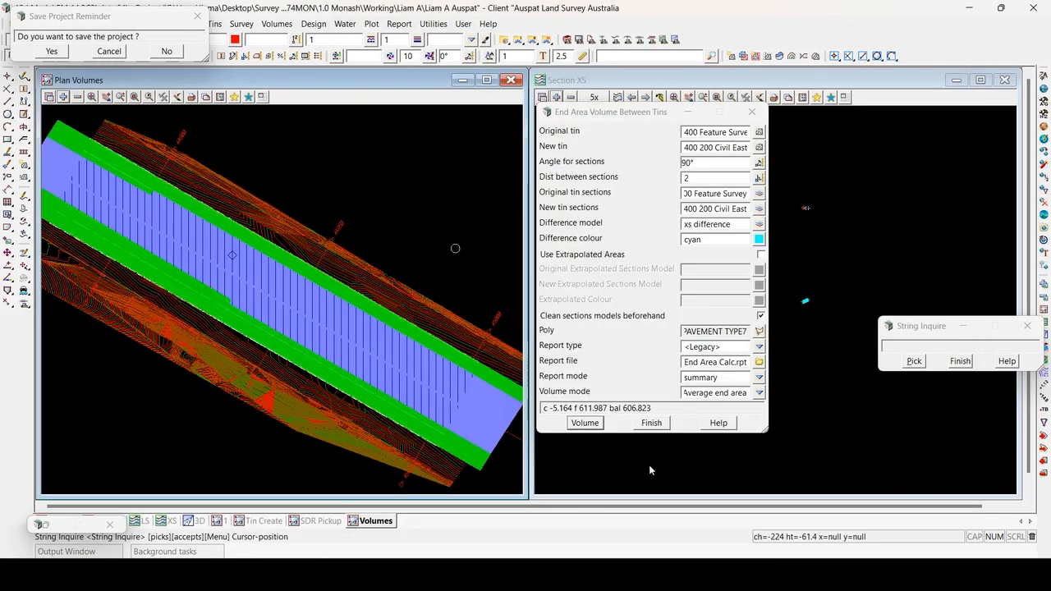